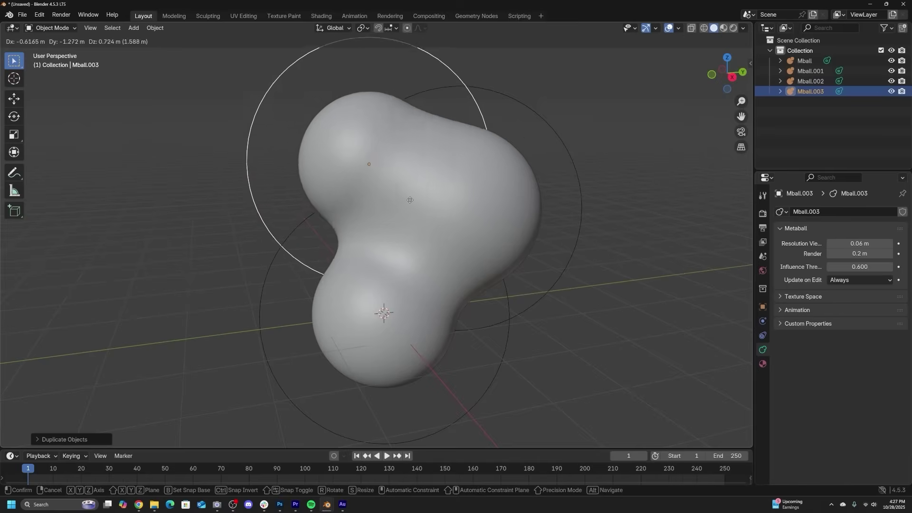
Place the duplicated metaball, and add two more duplicates around the merged blob.
click(325, 188)
key(shift+d)
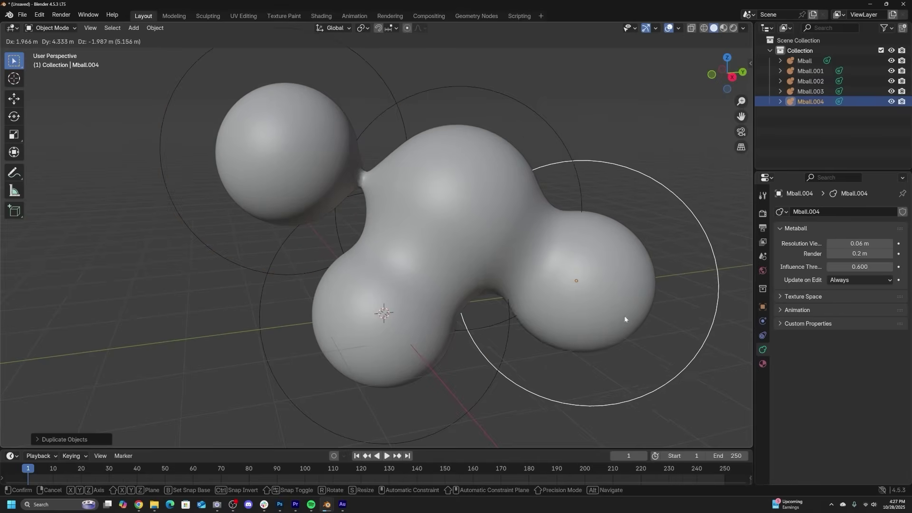
click(624, 319)
key(shift+d)
click(399, 341)
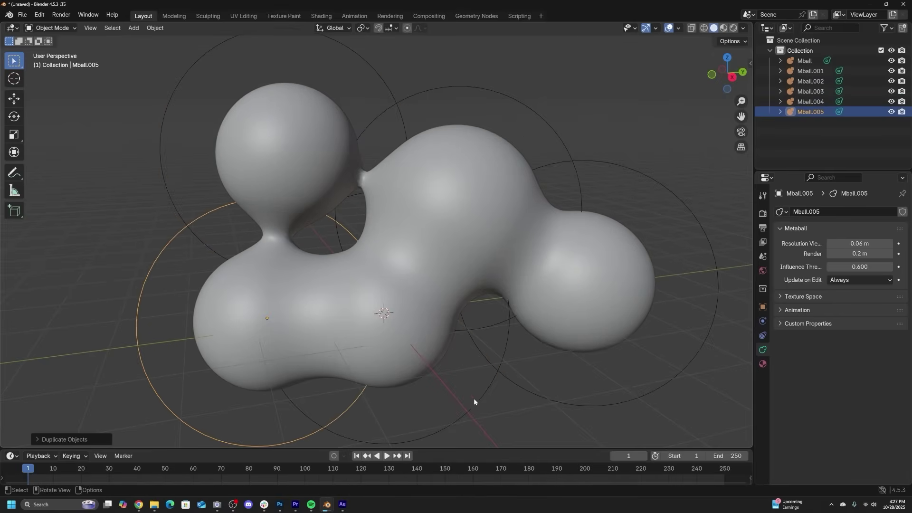
key(a)
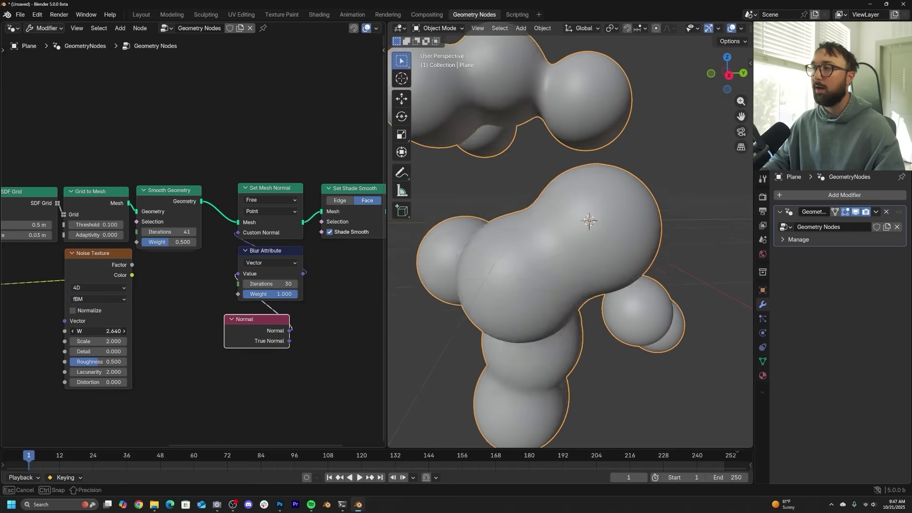
drag(98, 331, 98, 331)
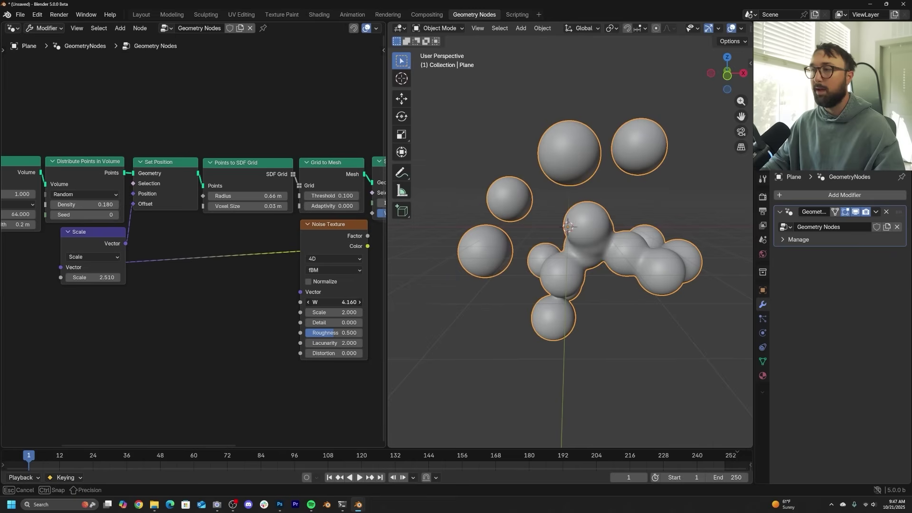
Adjust the Noise Texture's W value to shift the arrangement of the merging spheres.
drag(334, 302, 334, 302)
key(grave)
click(525, 246)
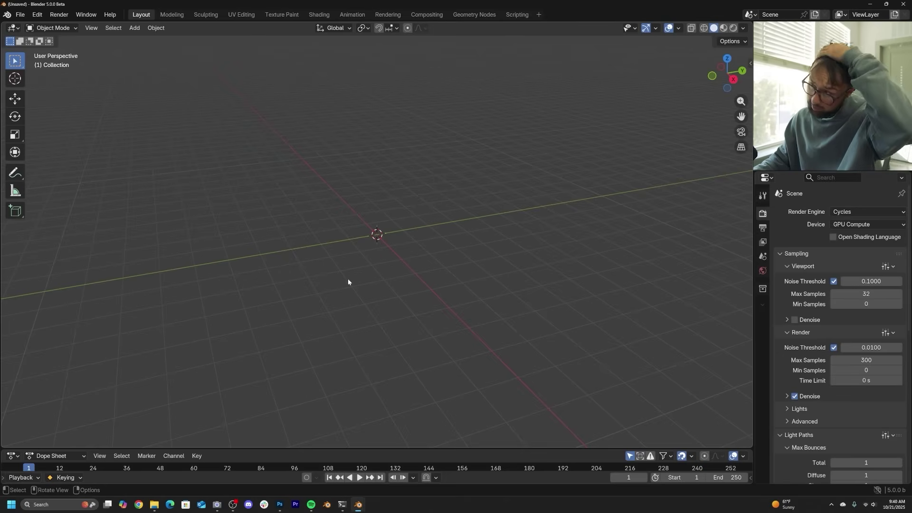
Switch to the Geometry Nodes workspace and add a mesh plane at the origin.
middle_drag(367, 237, 299, 253)
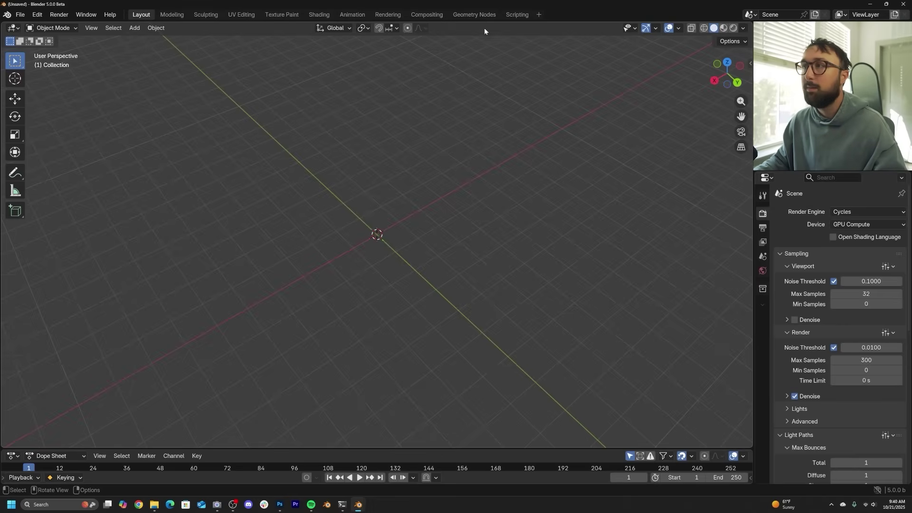
click(474, 15)
drag(314, 231, 386, 230)
key(shift+a)
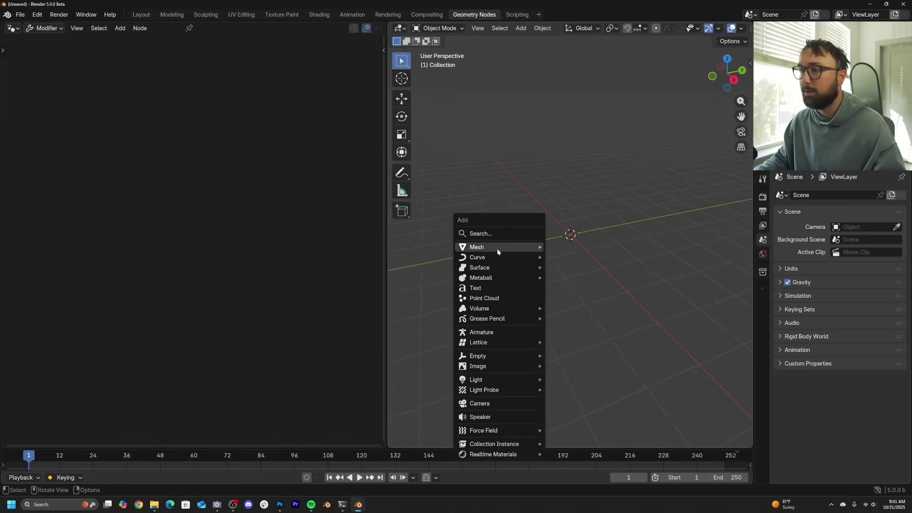
mouse_move(496, 247)
click(588, 247)
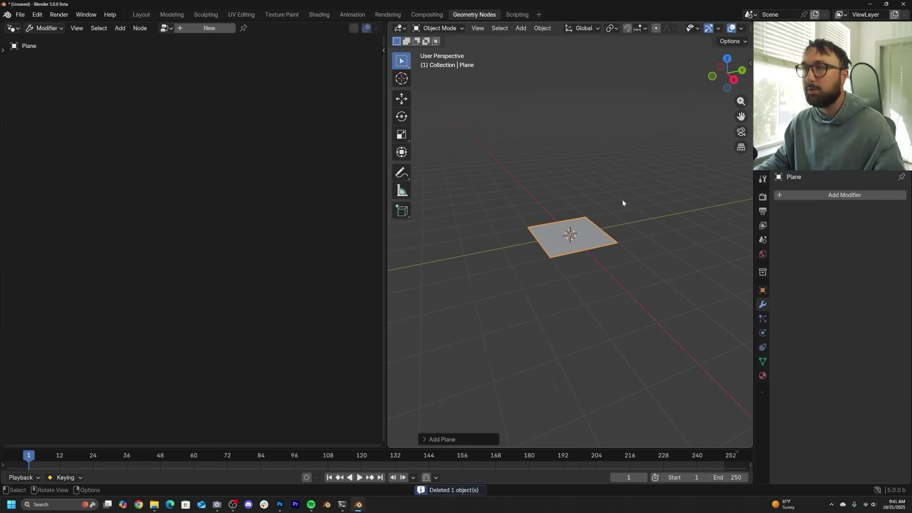
Create a new geometry node tree on the plane and delete its Group Input node.
click(206, 30)
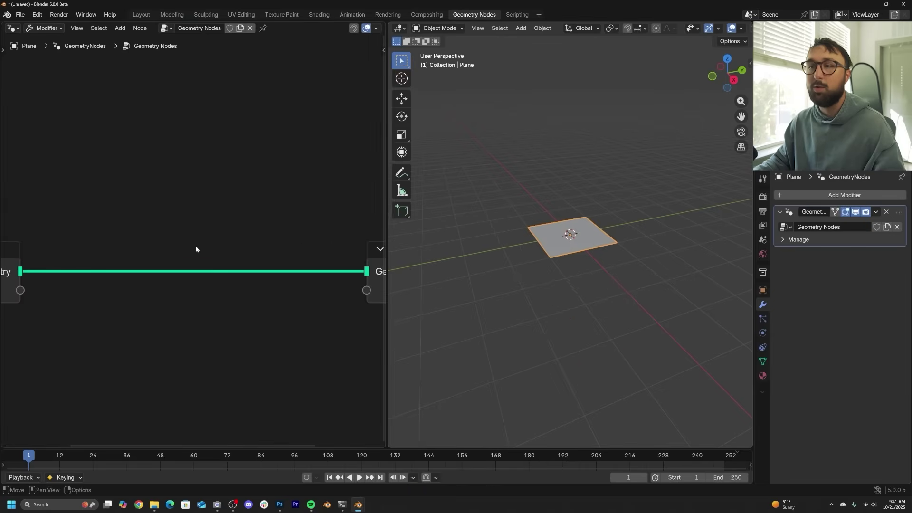
key(x)
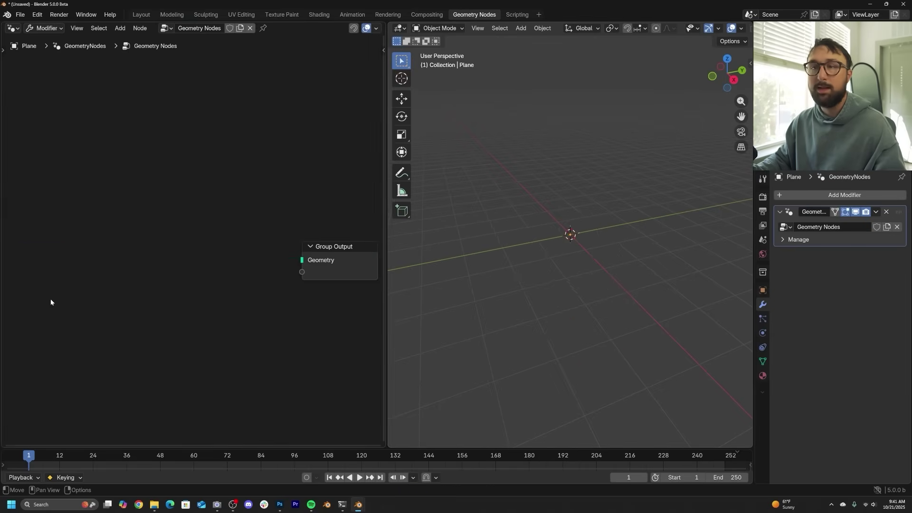
Add an Ico Sphere node and connect its Mesh output to the Group Output's Geometry.
key(shift+a)
click(76, 117)
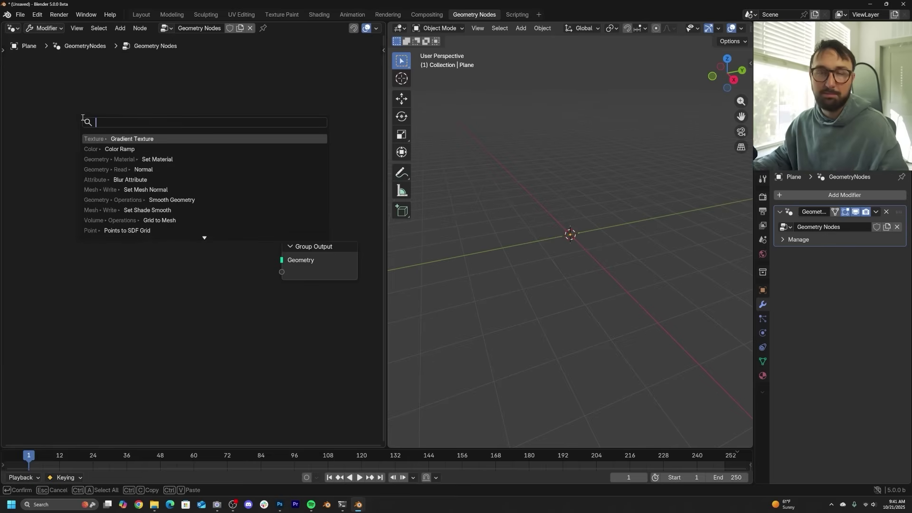
text(ico)
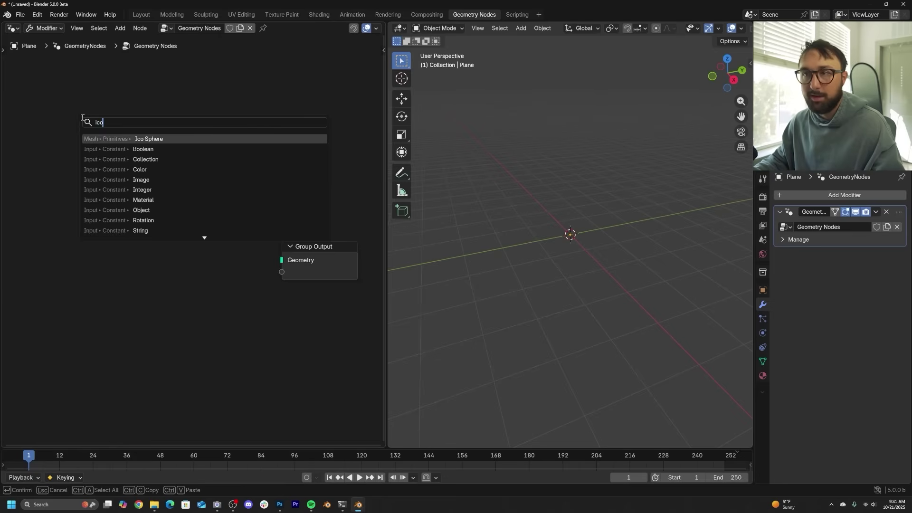
click(149, 138)
click(136, 249)
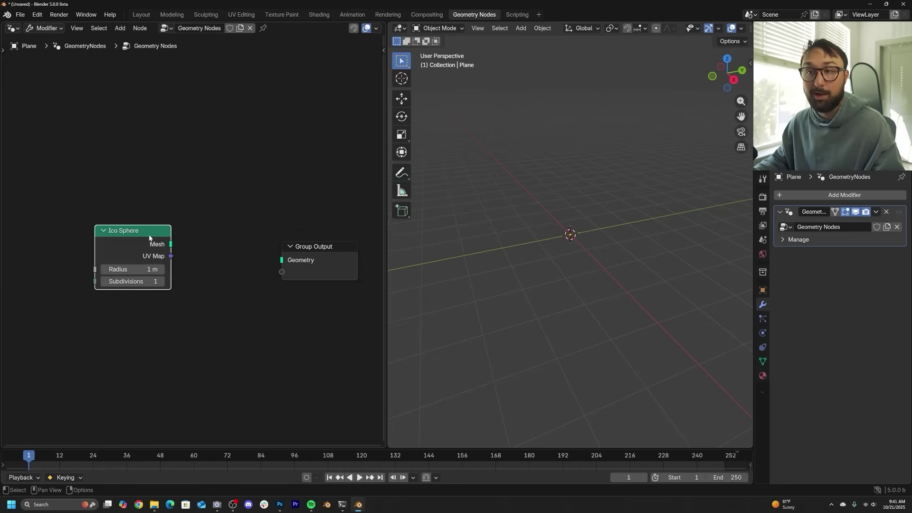
drag(149, 237, 137, 250)
drag(273, 262, 279, 262)
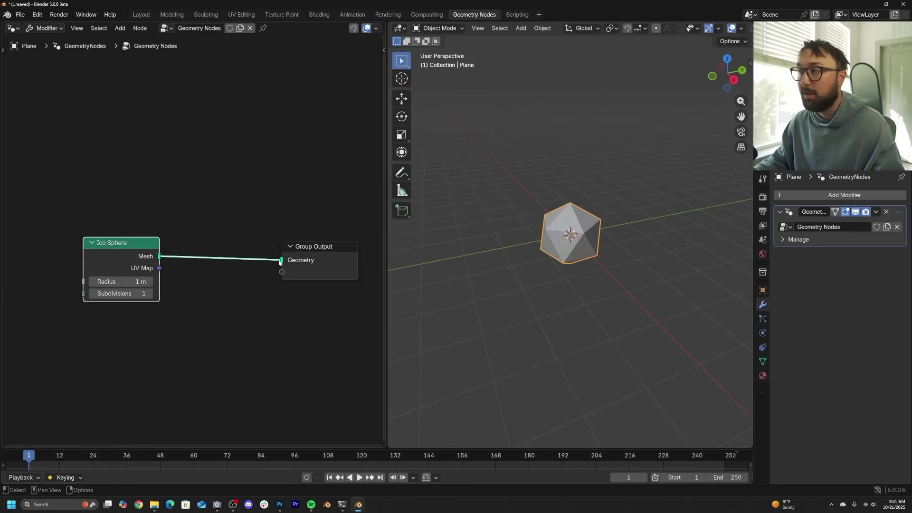
Set the Ico Sphere's radius to about 2.42 m and its subdivisions to 3.
middle_drag(624, 239, 616, 222)
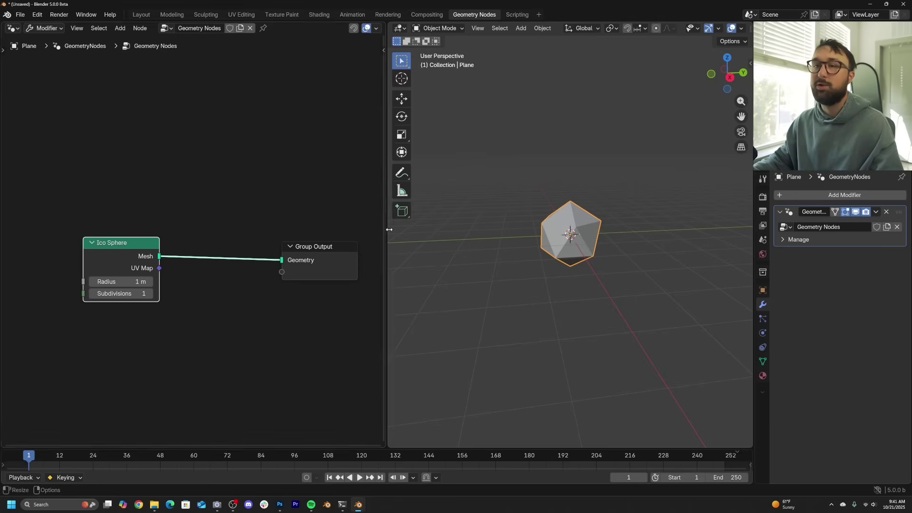
drag(121, 281, 183, 302)
click(150, 294)
click(150, 293)
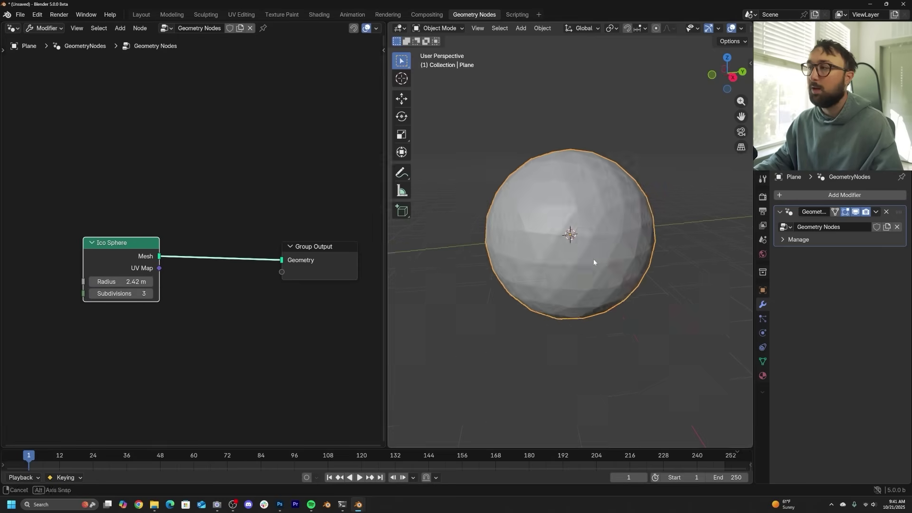
middle_drag(593, 258, 697, 257)
Insert a Mesh to Volume node between the Ico Sphere and the Group Output.
key(shift+a)
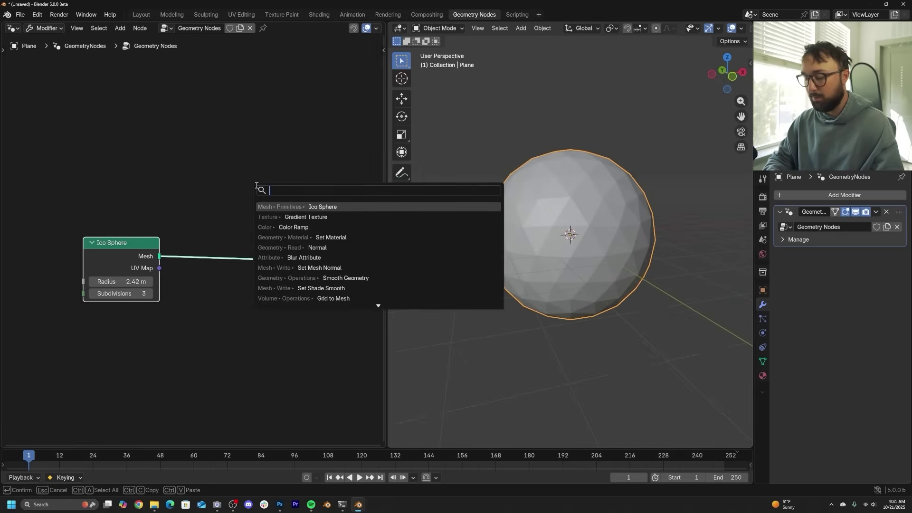
text(mesh to v)
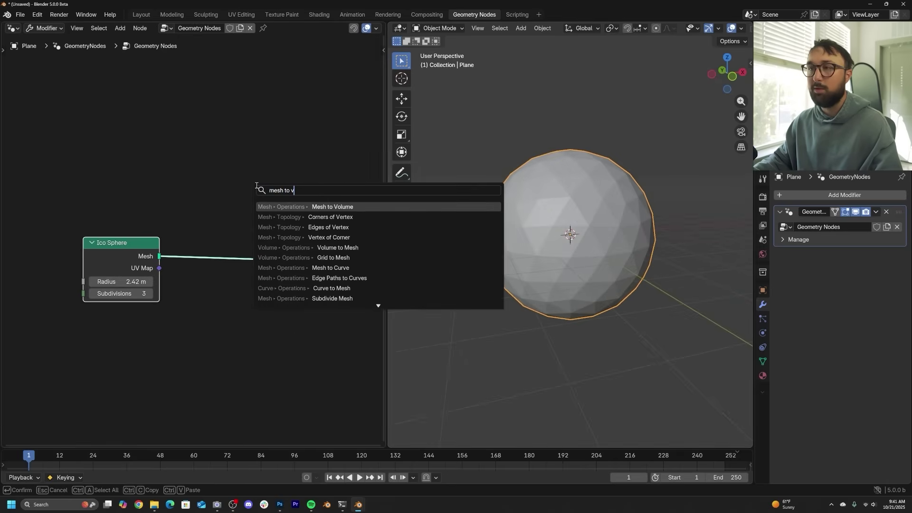
key(Return)
click(189, 239)
middle_drag(480, 252, 549, 257)
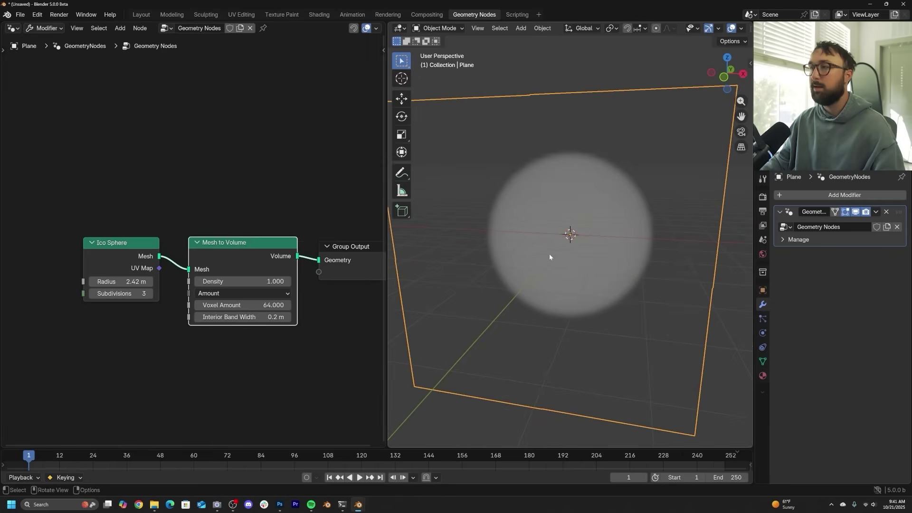
middle_drag(253, 282, 142, 283)
Make room before the Group Output and insert a Distribute Points in Volume node after Mesh to Volume.
drag(249, 247, 329, 251)
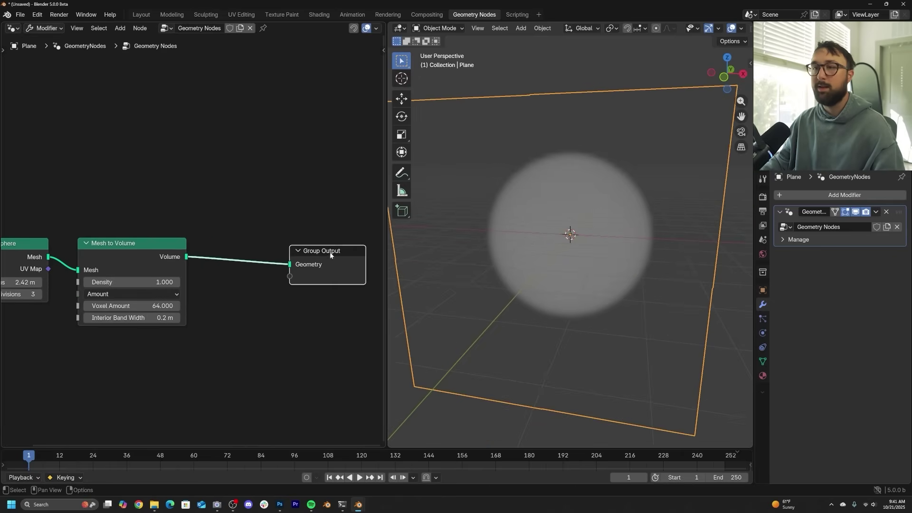
key(shift+a)
text(distr)
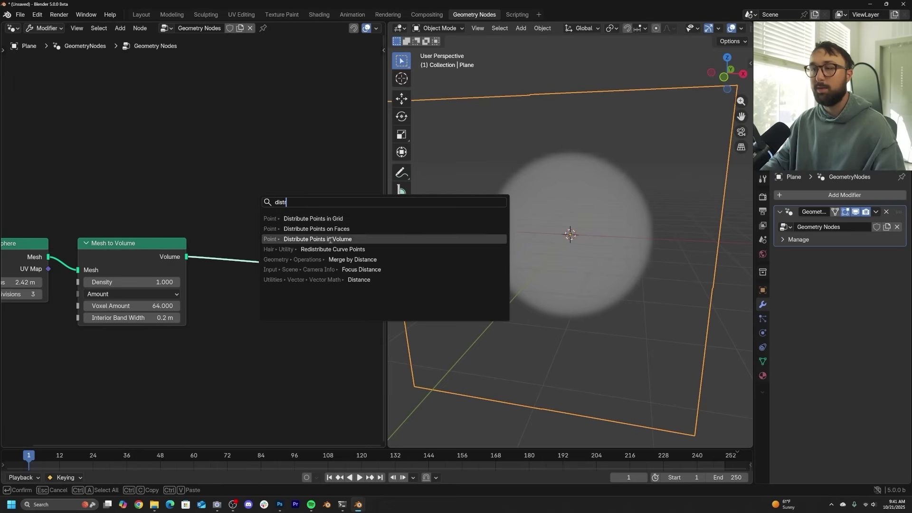
click(324, 239)
middle_drag(258, 253, 83, 225)
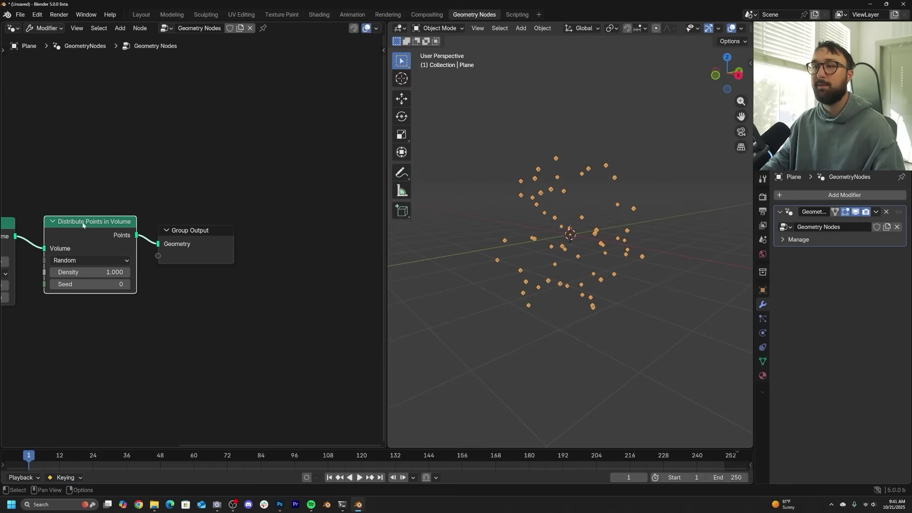
Rearrange the nodes so they sit close together with free space between Distribute Points in Volume and the Group Output.
drag(193, 239, 319, 234)
middle_drag(62, 224, 165, 212)
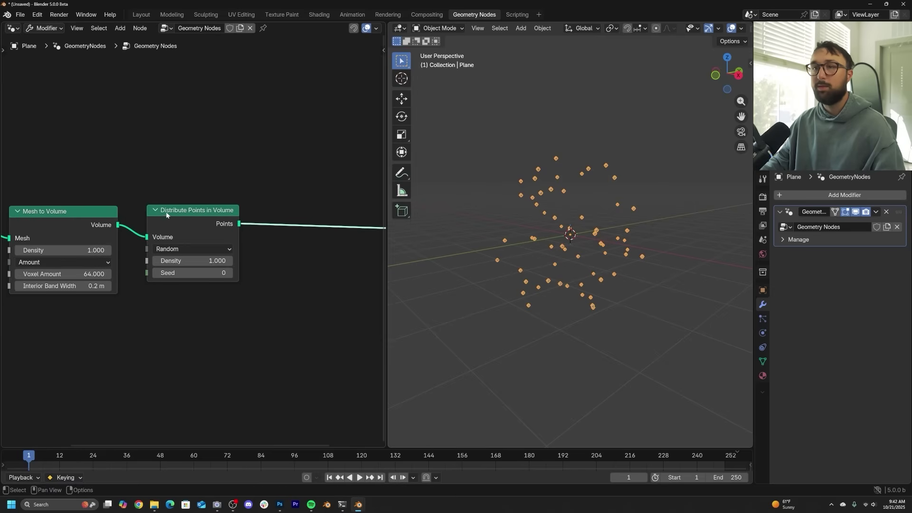
drag(164, 212, 141, 212)
middle_drag(141, 212, 254, 194)
drag(144, 194, 122, 195)
drag(271, 192, 245, 195)
middle_drag(321, 206, 215, 206)
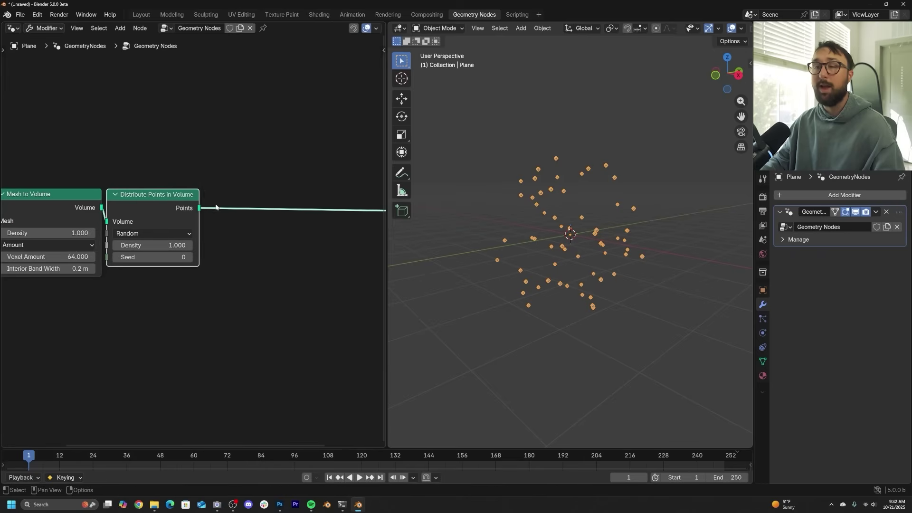
Insert a Set Position node on the link after Distribute Points in Volume.
key(shift+a)
click(275, 136)
text(set pios)
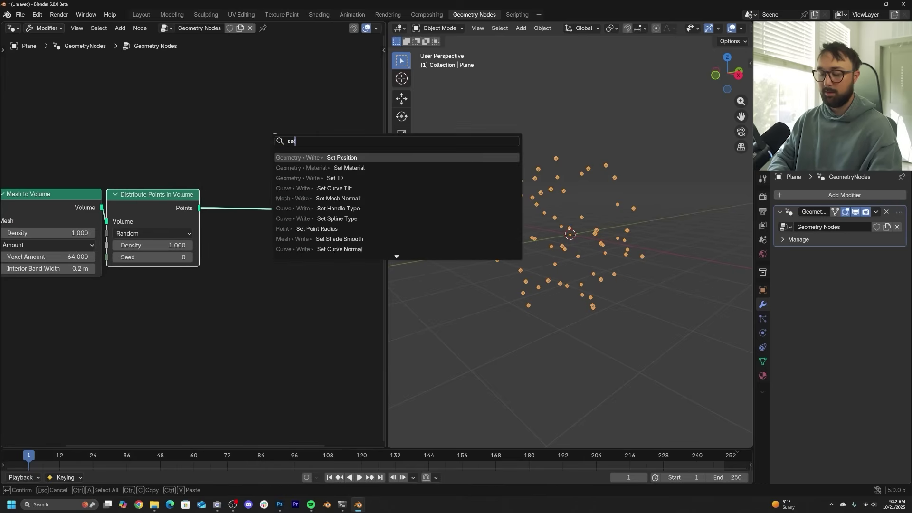
key(BackSpace)
key(BackSpace)
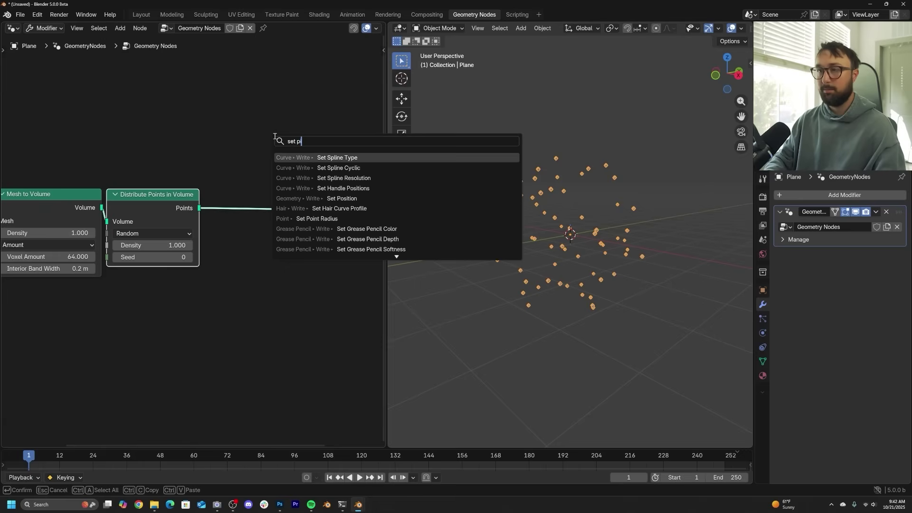
key(BackSpace)
text(os)
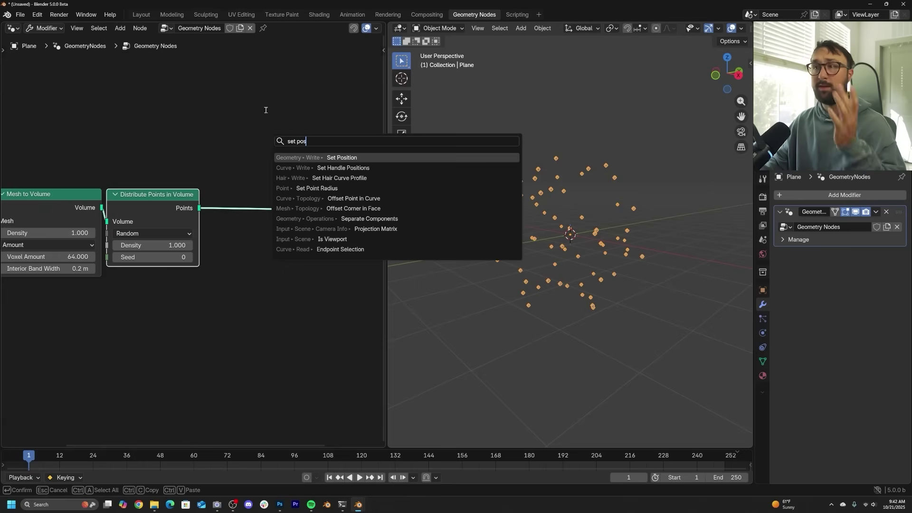
click(323, 158)
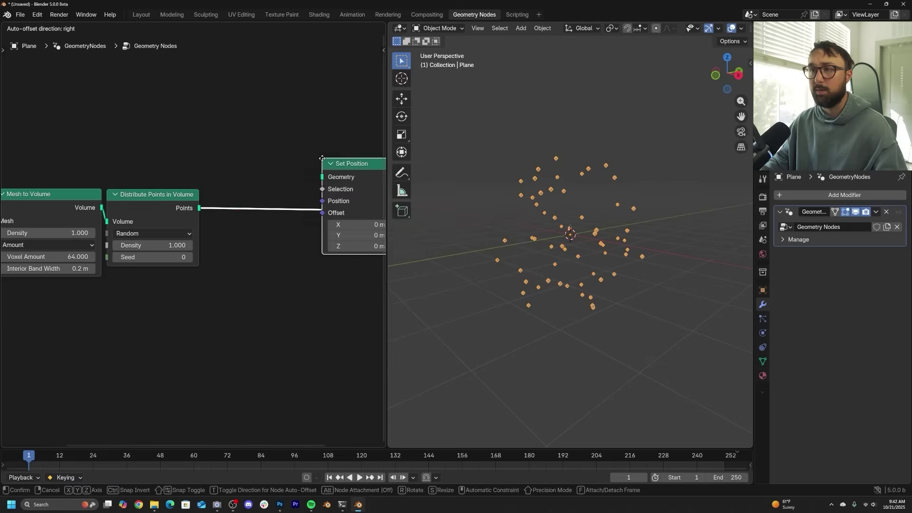
click(241, 190)
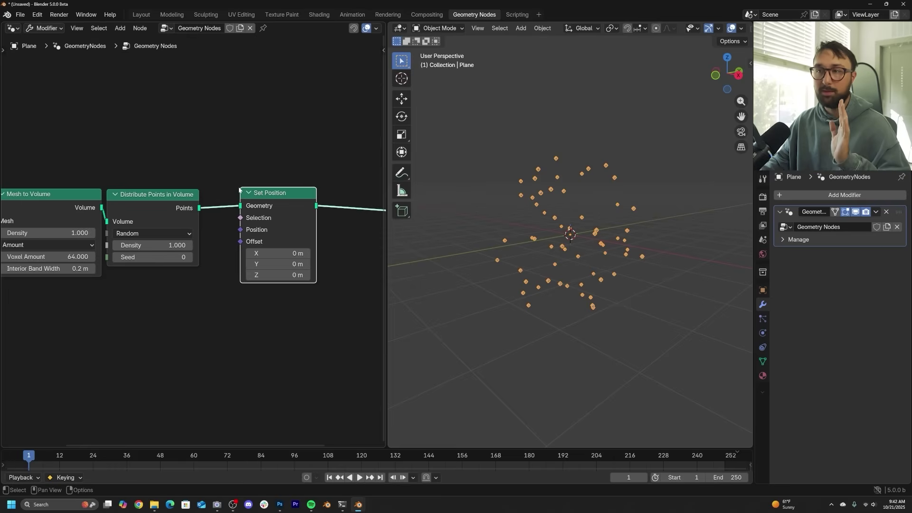
Add a Noise Texture node below Distribute Points in Volume.
key(shift+a)
text(noi)
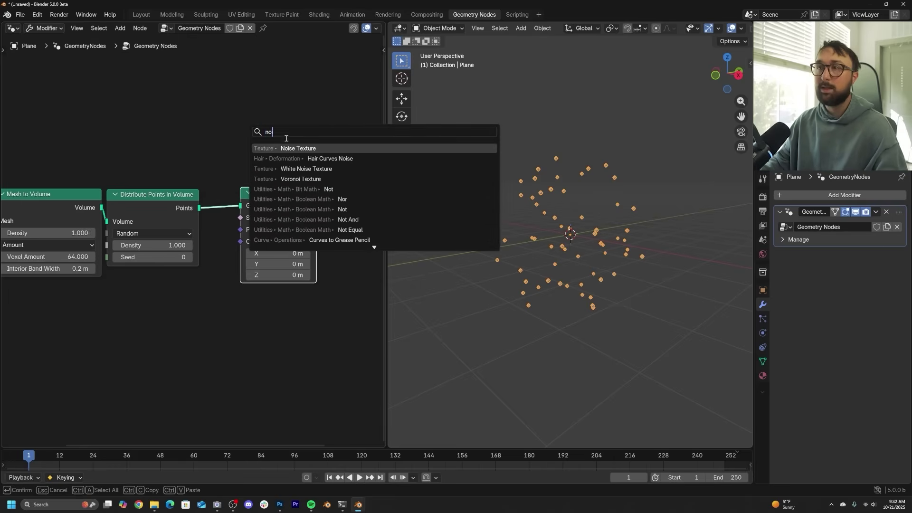
key(Return)
click(103, 293)
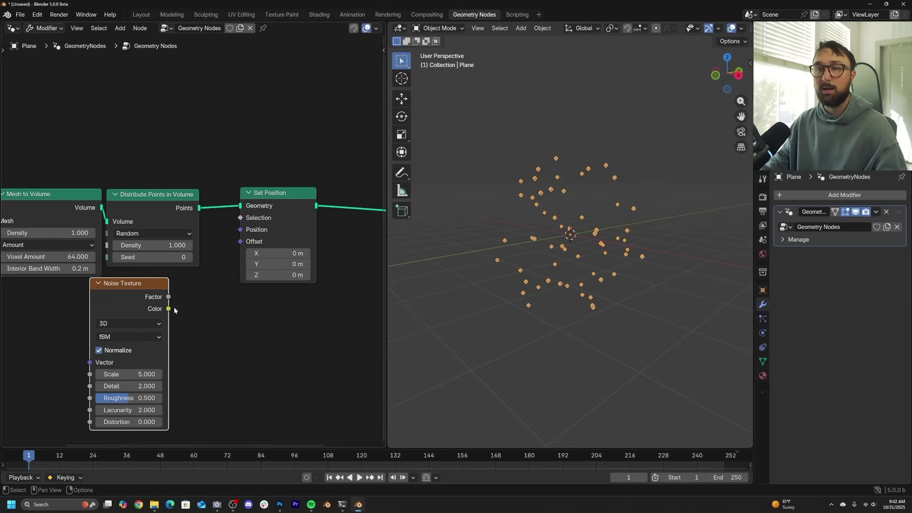
Link the Noise Texture's Color through a Vector Math node set to Scale into Set Position's Offset.
drag(232, 270, 232, 269)
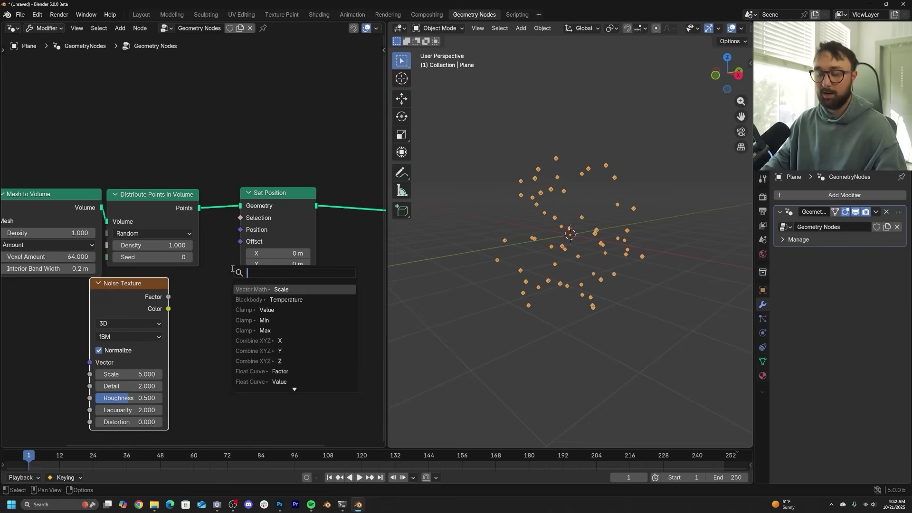
text(scale)
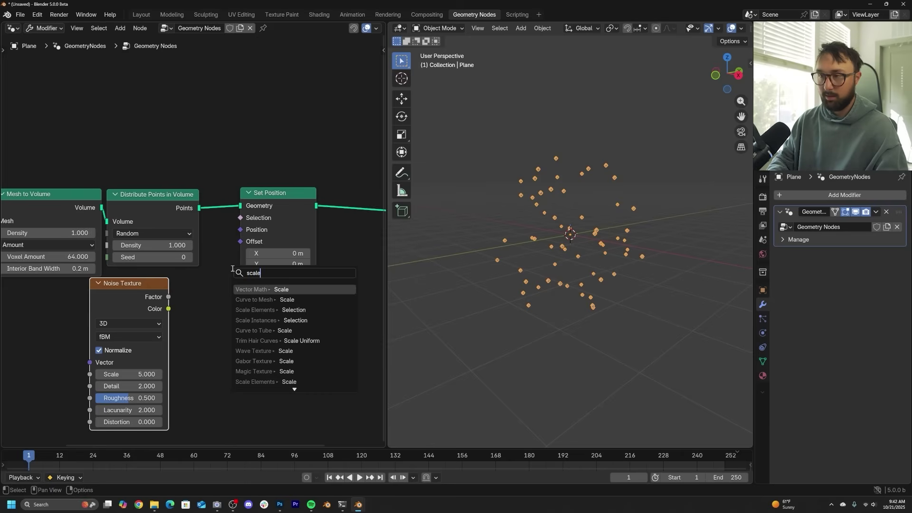
click(266, 289)
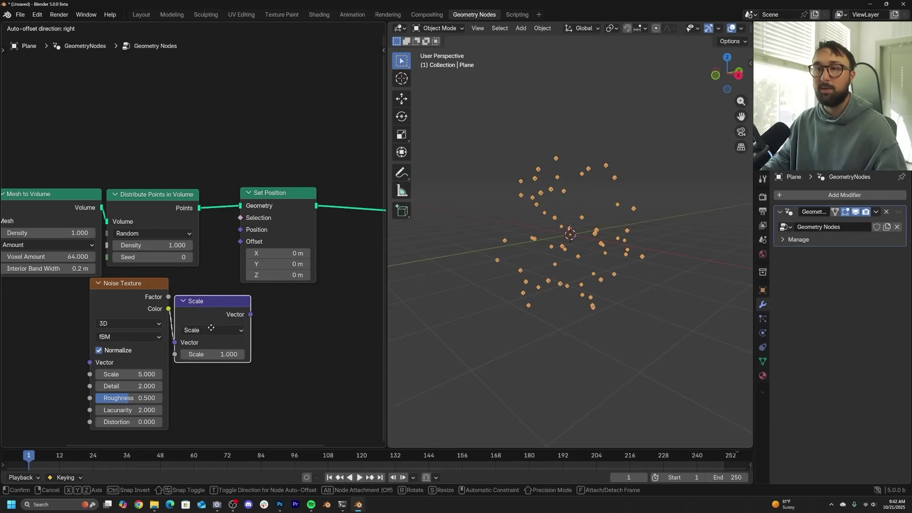
click(170, 311)
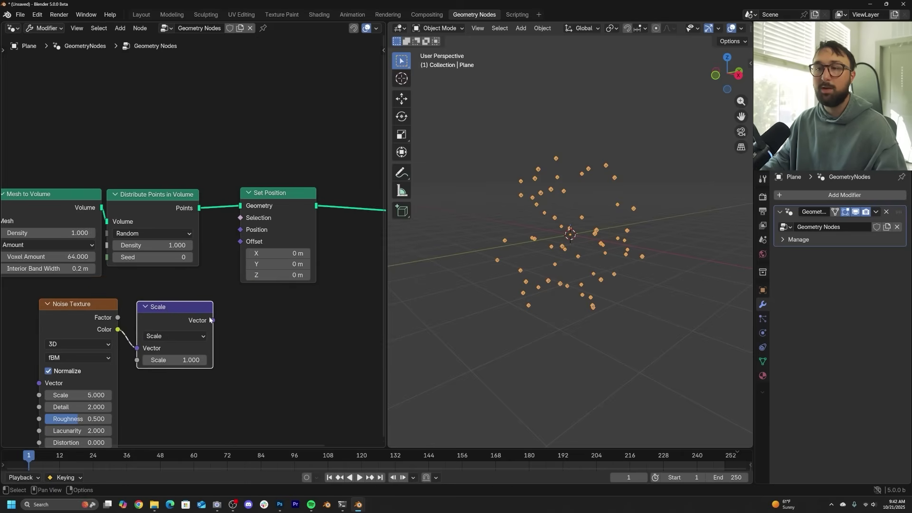
drag(236, 243, 239, 242)
middle_drag(109, 367, 151, 335)
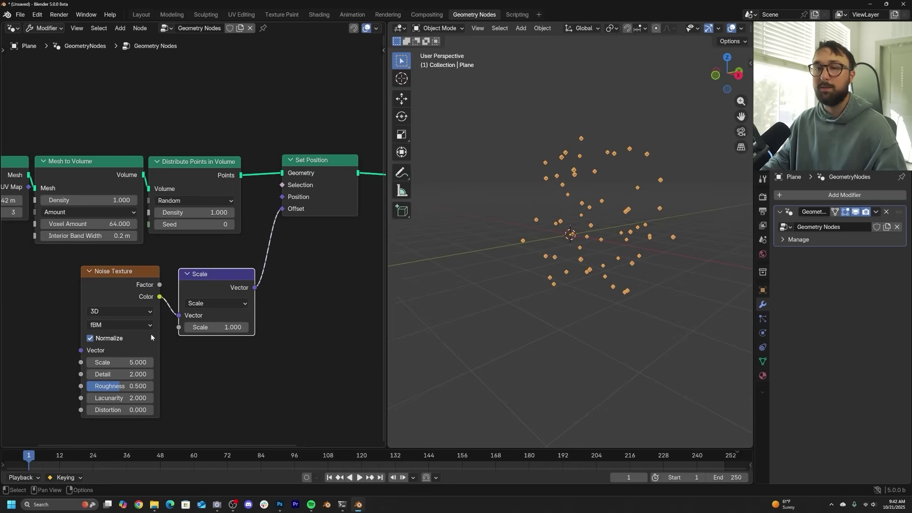
Set the Noise Texture to 4D without Normalize, with W 0.460, Scale 2 and Detail 0.
click(116, 312)
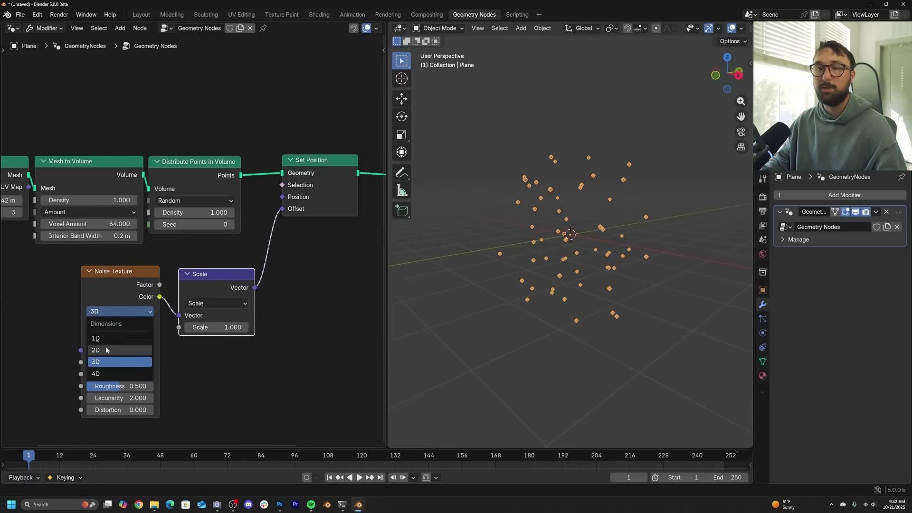
click(97, 374)
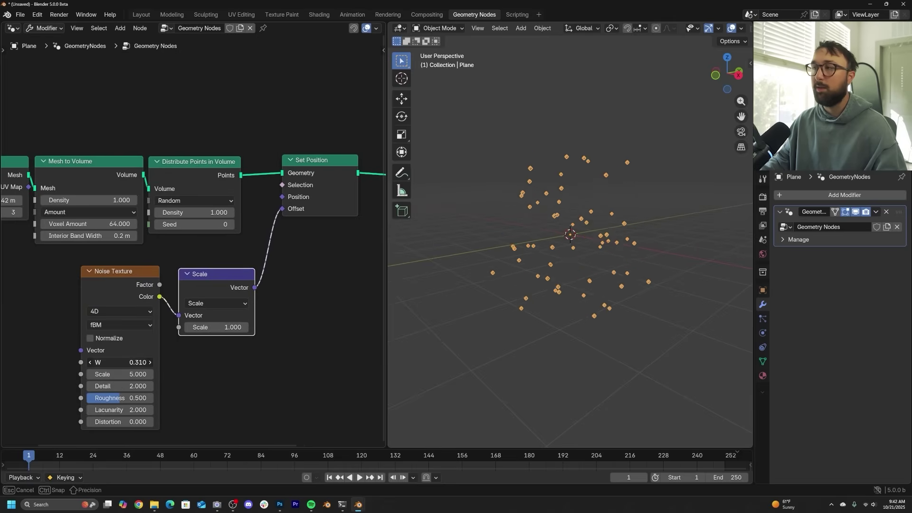
drag(121, 362, 112, 385)
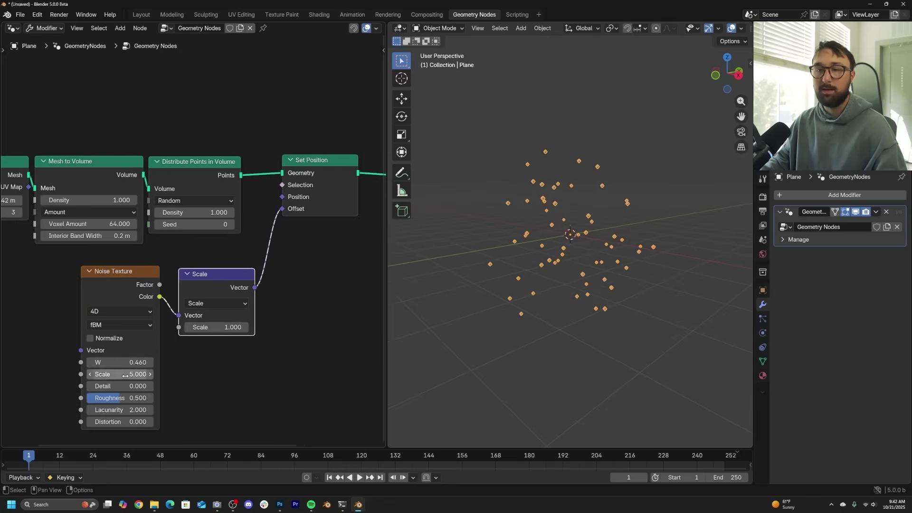
click(121, 374)
text(2)
key(Return)
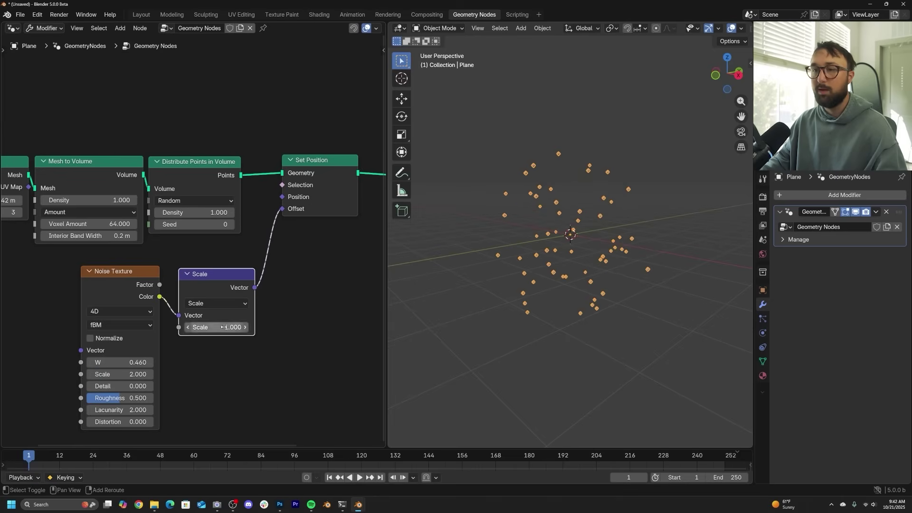
Set the vector Scale node's factor to 1.990, the noise W to 1.180 and the point distribution Density to 0.180.
drag(223, 328, 247, 327)
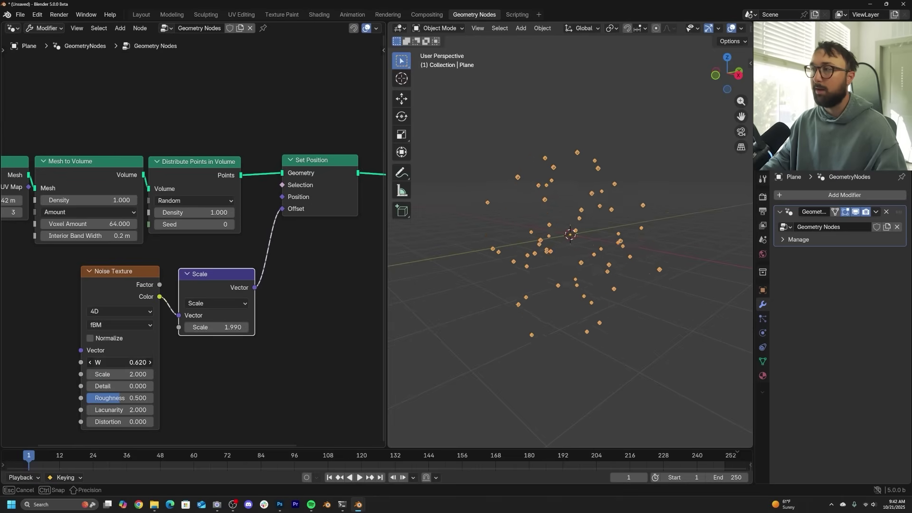
drag(119, 362, 143, 362)
middle_drag(617, 268, 493, 278)
drag(200, 215, 181, 215)
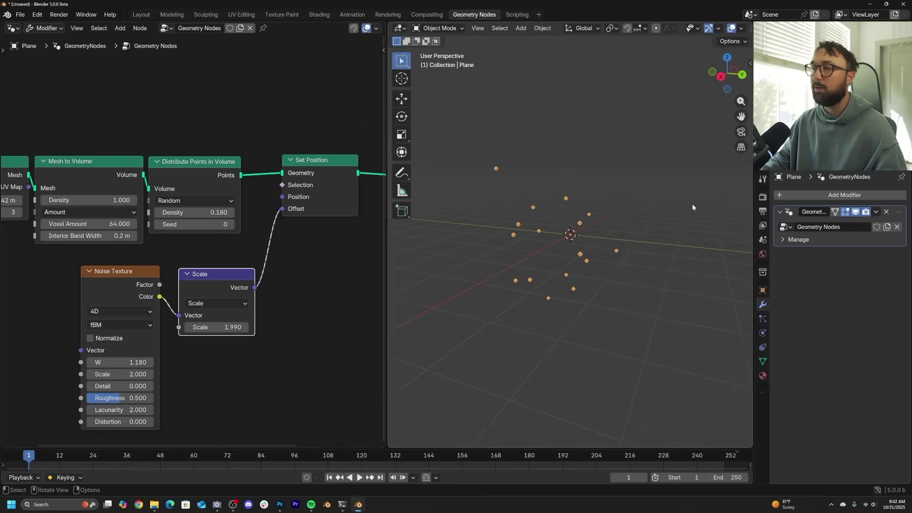
middle_drag(691, 207, 522, 218)
Move Set Position next to Distribute Points in Volume and tuck the Scale and Noise Texture nodes closely beneath them.
scroll(319, 245, down, 2)
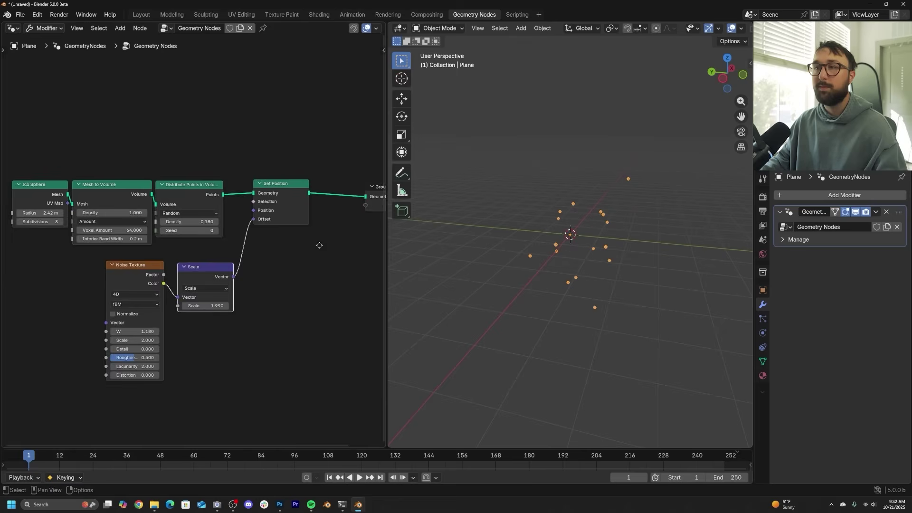
middle_drag(319, 245, 136, 263)
drag(100, 208, 78, 213)
middle_drag(122, 245, 305, 224)
drag(130, 274, 108, 273)
drag(199, 271, 191, 250)
drag(101, 271, 123, 261)
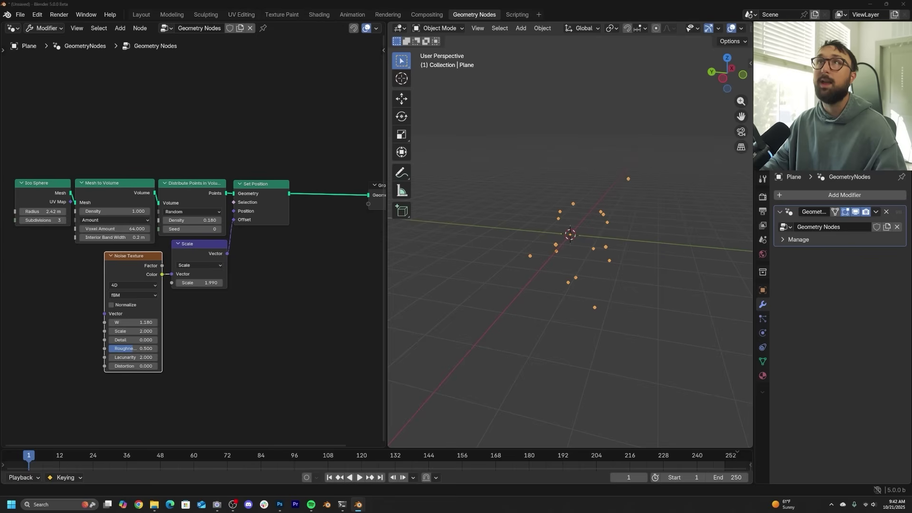
Insert a Points to SDF Grid node between Set Position and the Group Output.
middle_drag(334, 180, 236, 197)
key(shift+a)
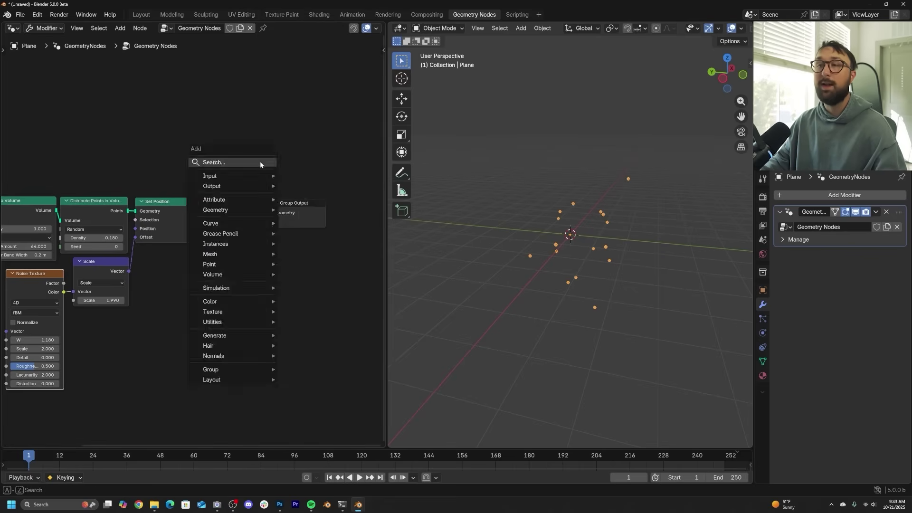
click(260, 162)
text(points to s)
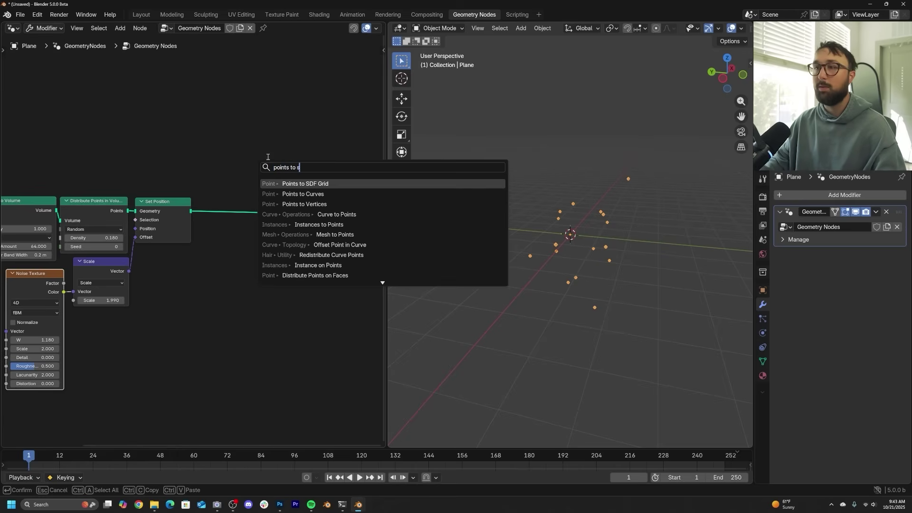
click(299, 183)
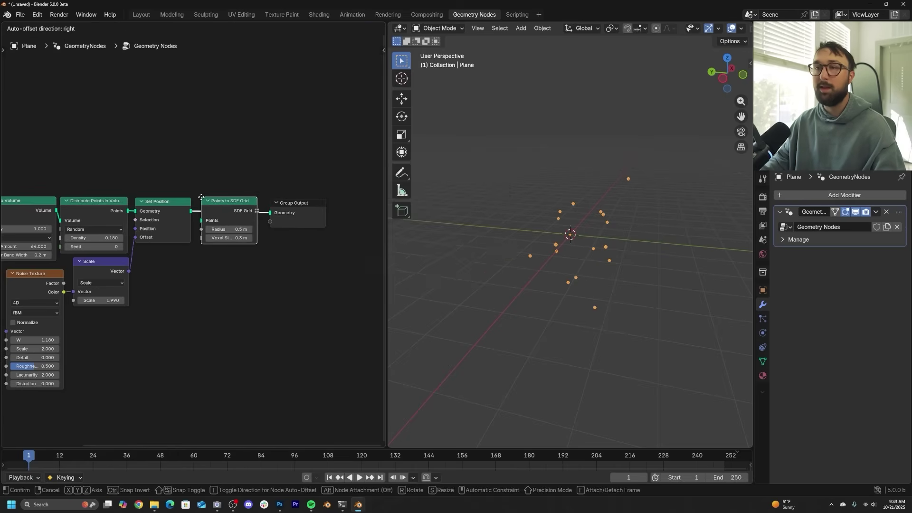
click(202, 197)
Move the Group Output farther from Points to SDF Grid to make room for another node.
scroll(272, 211, up, 3)
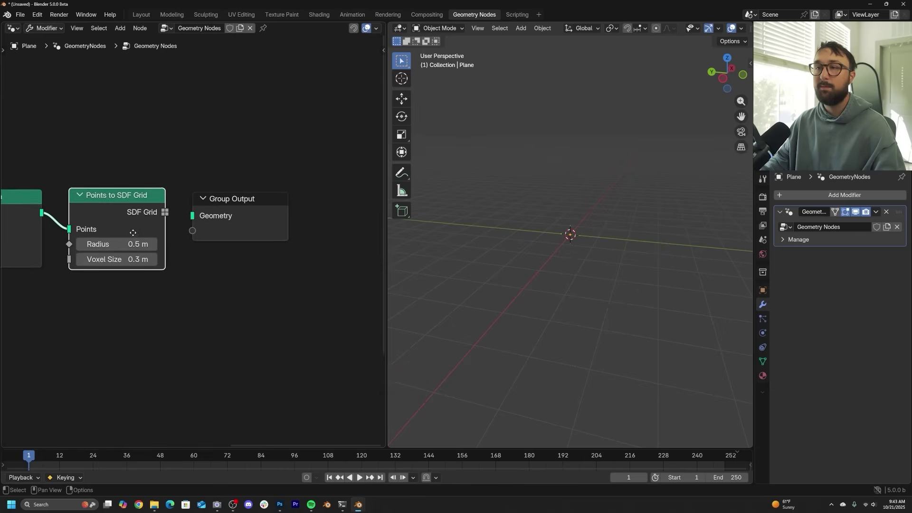
drag(229, 203, 315, 198)
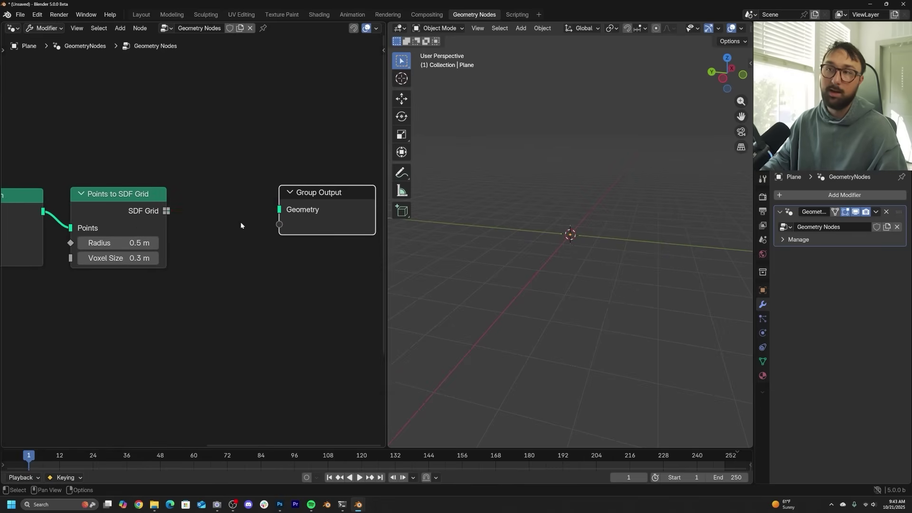
scroll(240, 222, down, 2)
drag(231, 217, 312, 215)
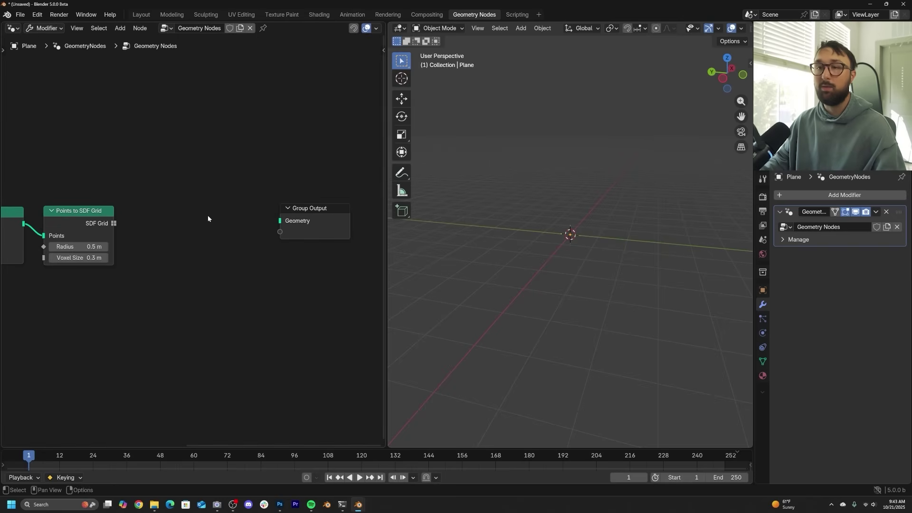
Add a Grid to Mesh node fed by the SDF Grid output and link its Mesh to the Group Output's Geometry.
key(shift+a)
text(grid to)
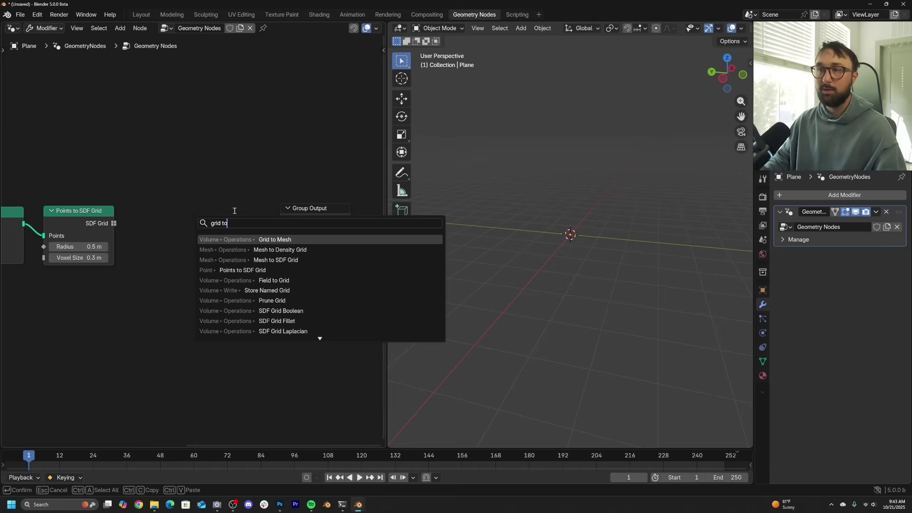
key(Return)
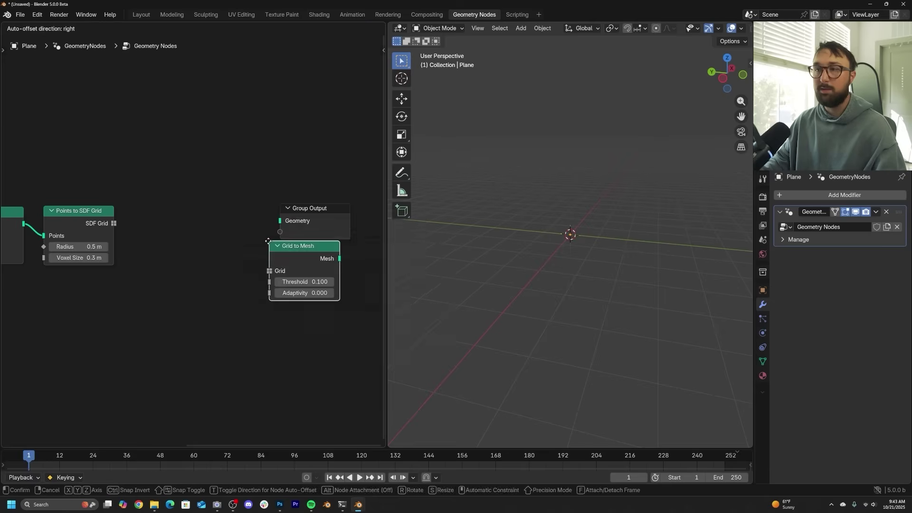
click(195, 212)
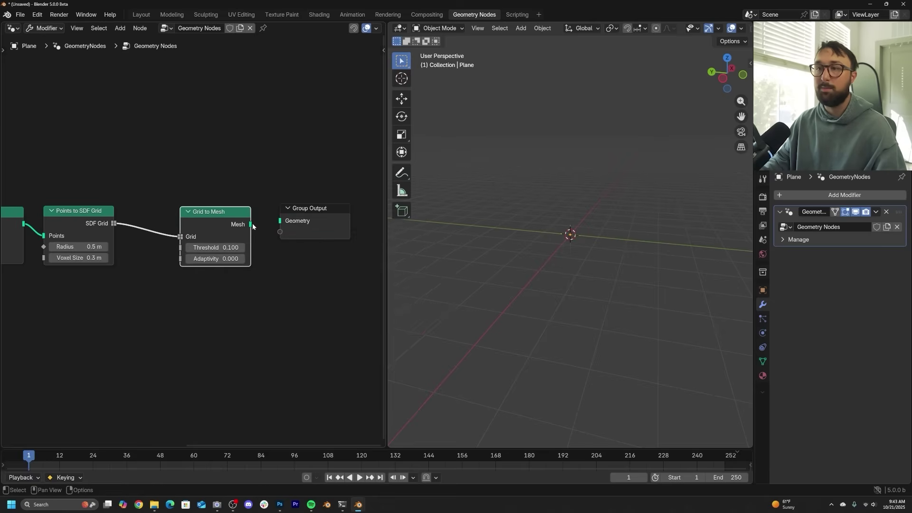
drag(252, 223, 284, 220)
mouse_move(589, 285)
middle_down()
mouse_move(614, 281)
mouse_move(577, 286)
middle_up()
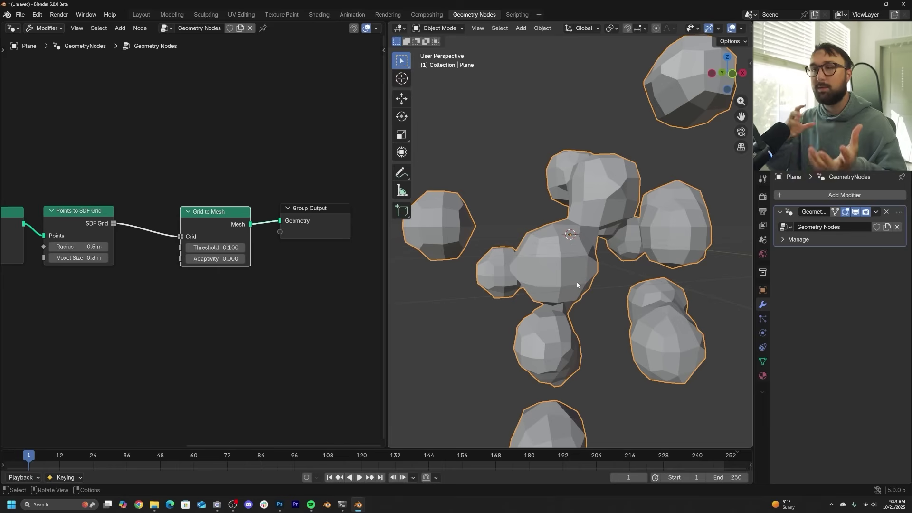
Move Points to SDF Grid and Grid to Mesh closer to Set Position, and set the SDF grid's Voxel Size to 0.05 m.
middle_drag(95, 304, 178, 297)
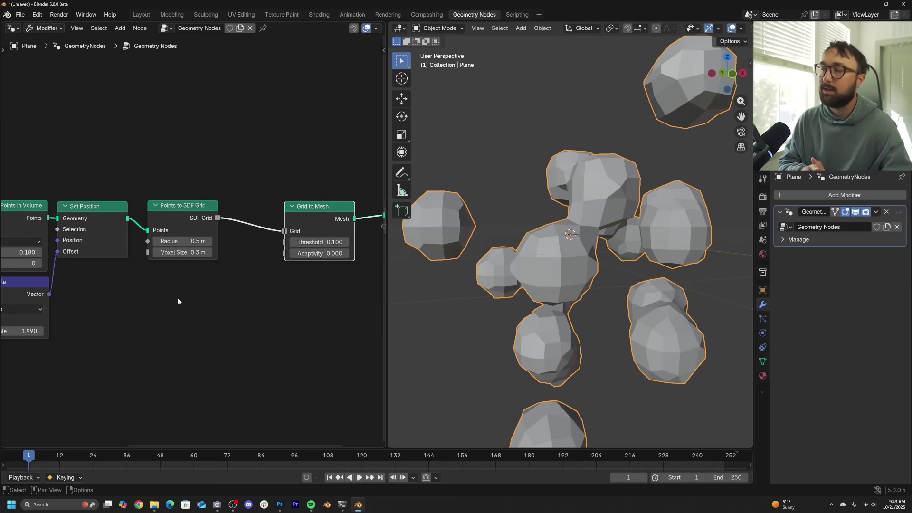
mouse_move(168, 225)
mouse_down()
mouse_move(215, 236)
mouse_move(162, 228)
mouse_up()
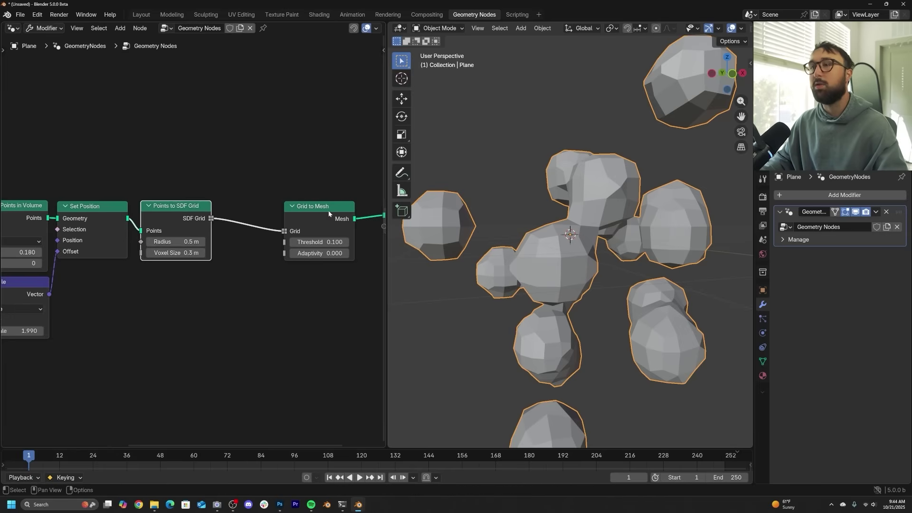
drag(329, 213, 312, 206)
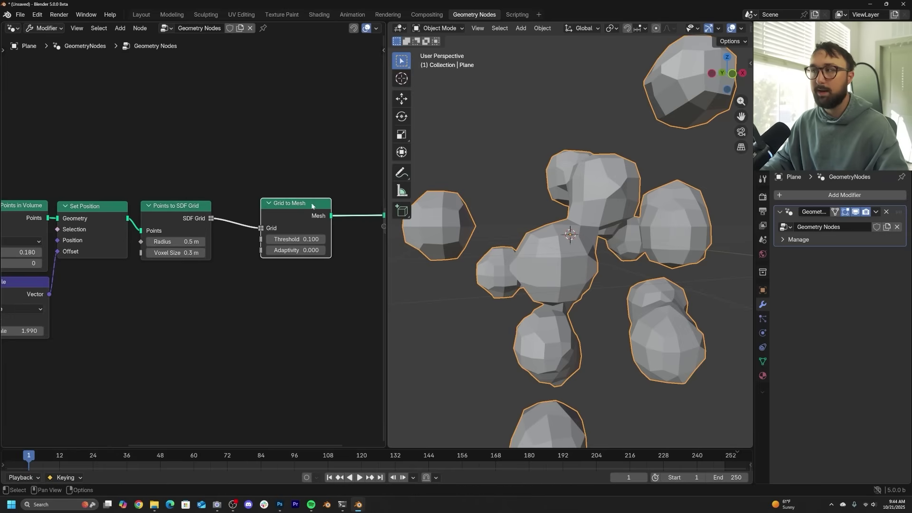
middle_drag(454, 230, 613, 239)
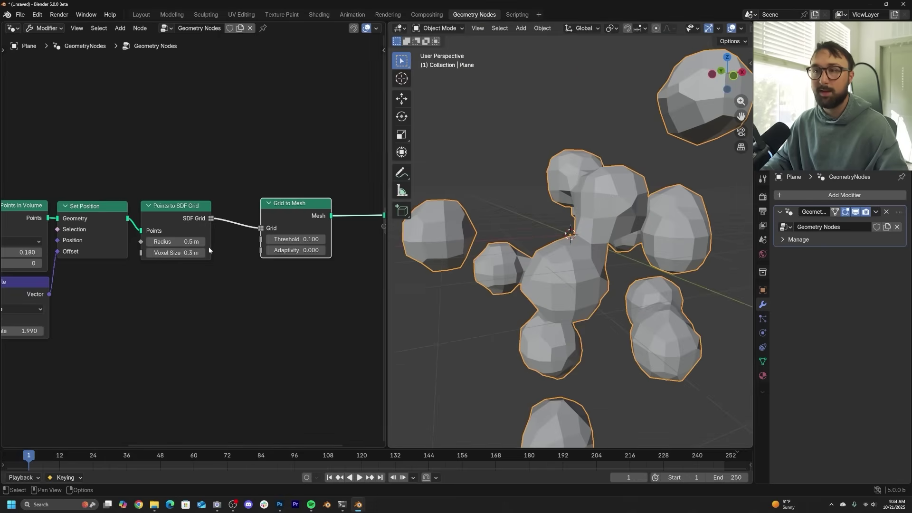
drag(210, 247, 174, 257)
middle_drag(698, 292, 603, 284)
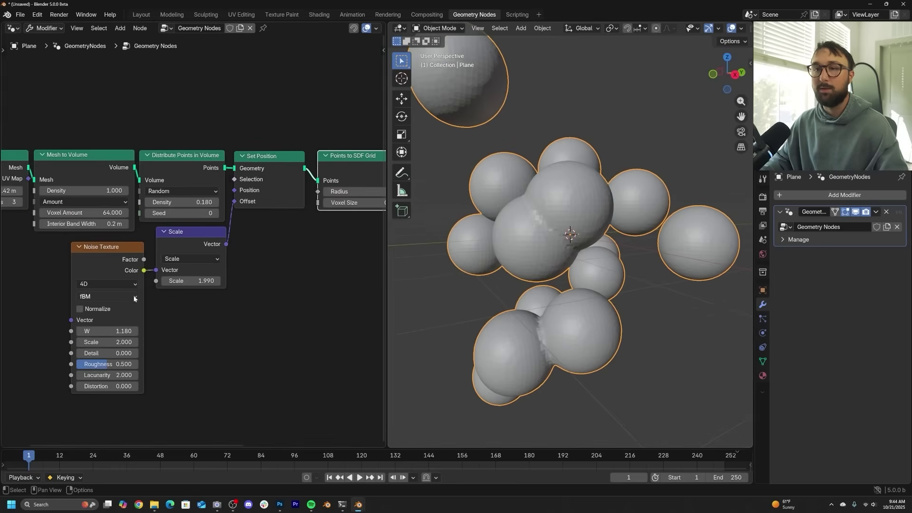
Move the Noise Texture below the SDF Grid and Grid to Mesh nodes and set its W to 2.100.
drag(81, 243, 270, 236)
middle_drag(283, 249, 191, 263)
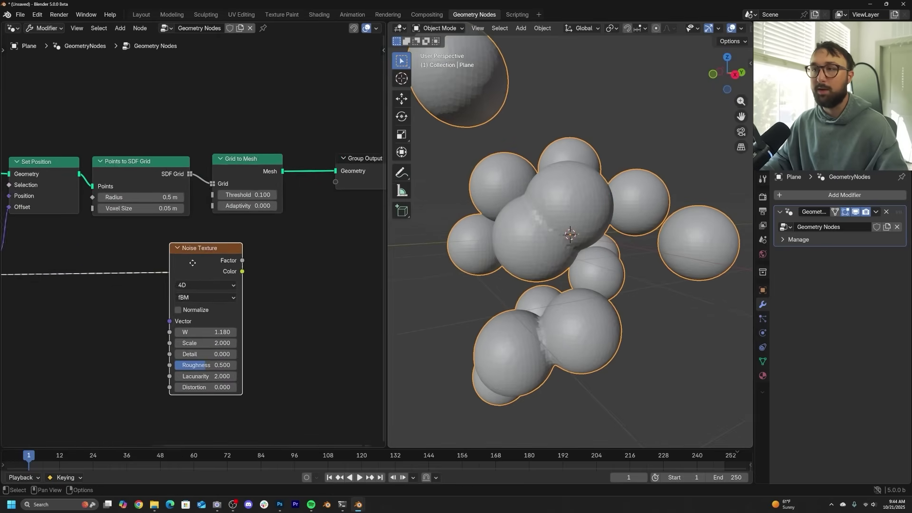
scroll(200, 273, up, 3)
drag(208, 357, 296, 358)
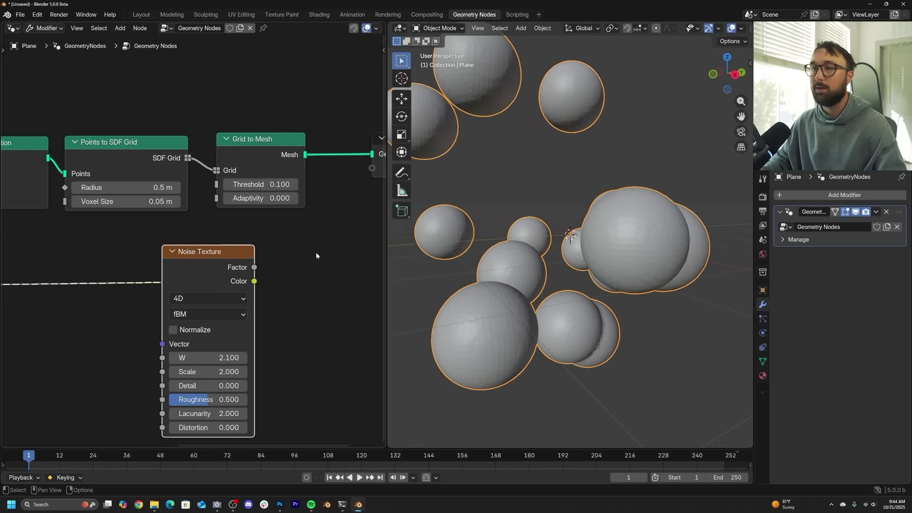
scroll(554, 282, up, 2)
scroll(529, 281, down, 3)
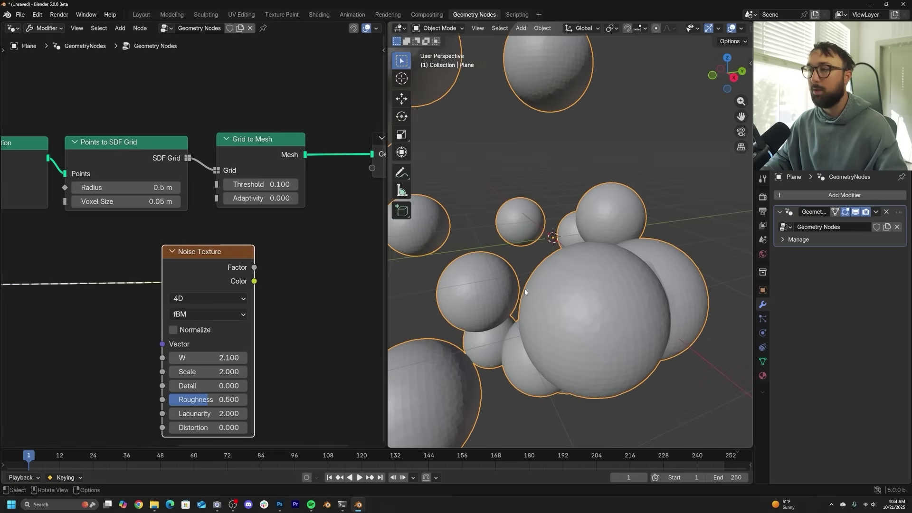
Vary the Noise Texture's W, ending at 2.040, while inspecting how the spheres meet.
drag(204, 358, 227, 354)
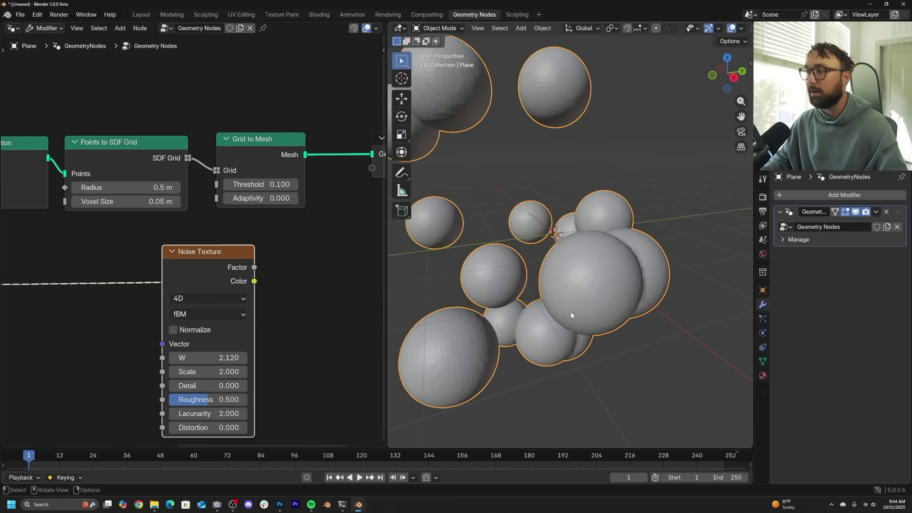
middle_drag(583, 348, 563, 333)
scroll(520, 318, up, 4)
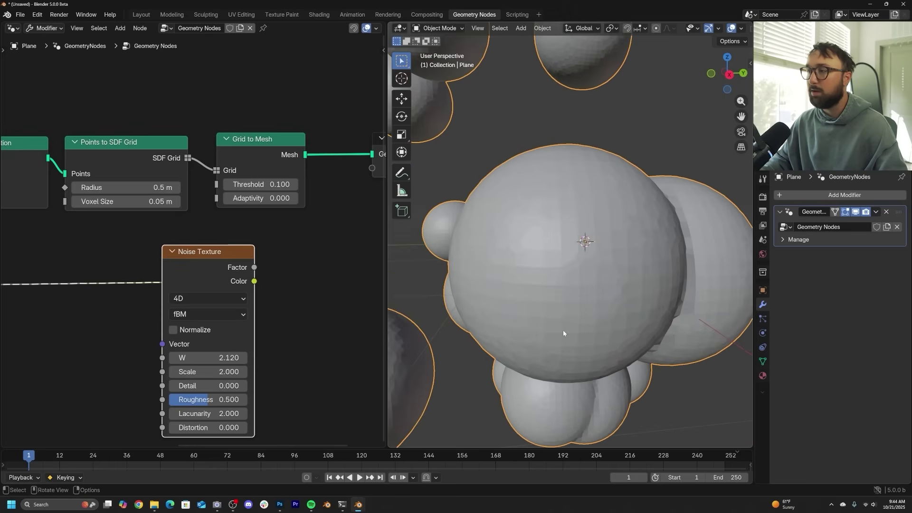
scroll(585, 295, down, 4)
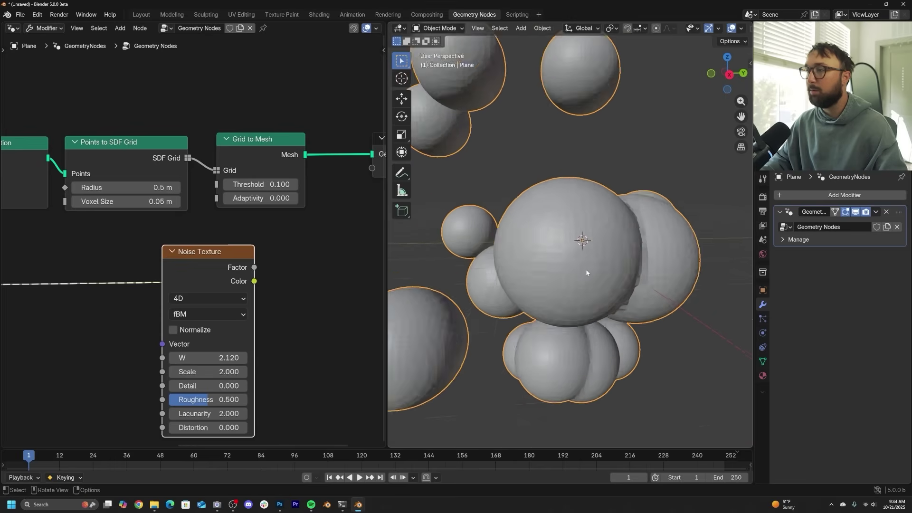
mouse_move(209, 358)
mouse_down()
mouse_move(229, 357)
mouse_move(174, 357)
mouse_move(204, 364)
mouse_up()
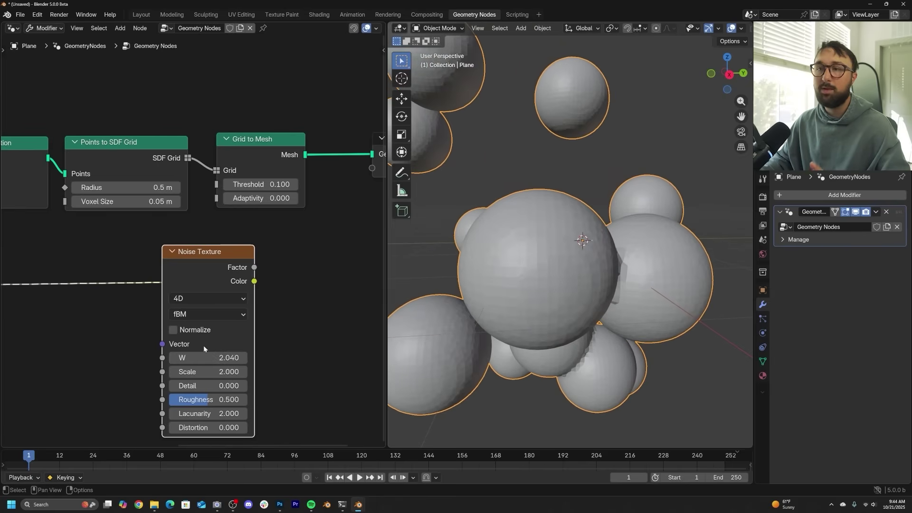
Pack Points to SDF Grid and Grid to Mesh tightly after Set Position, with the Noise Texture directly beneath Grid to Mesh.
scroll(259, 287, down, 2)
mouse_move(247, 201)
middle_down()
mouse_move(140, 212)
mouse_move(241, 204)
middle_up()
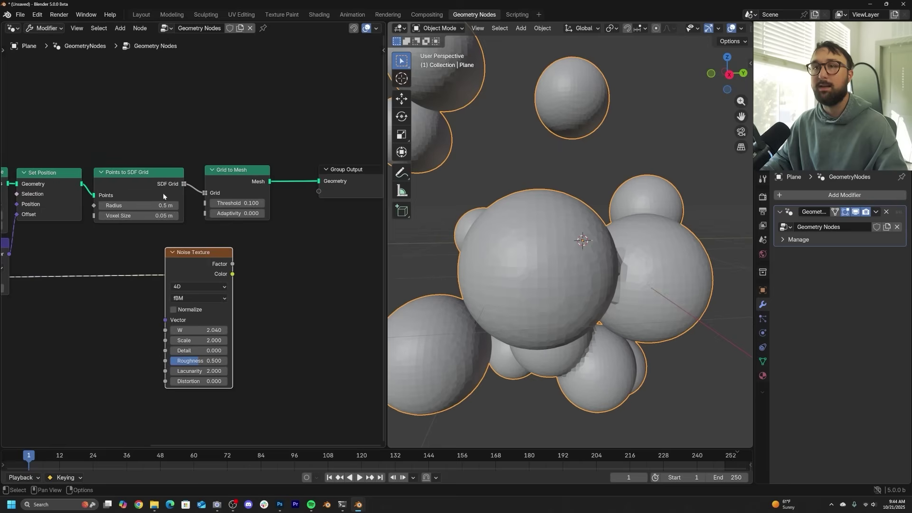
drag(113, 175, 105, 172)
drag(251, 176, 228, 181)
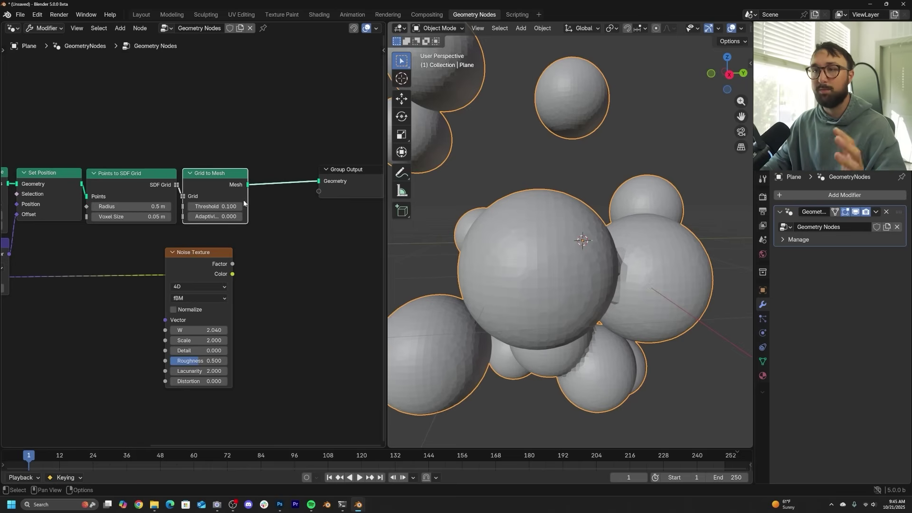
drag(200, 262, 219, 244)
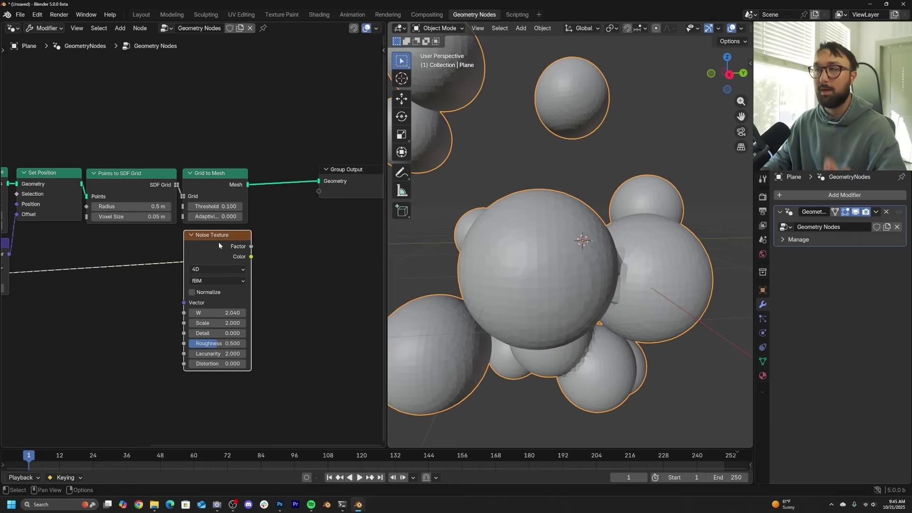
Move the Group Output farther away from Grid to Mesh to free up space between them.
middle_drag(617, 247, 596, 251)
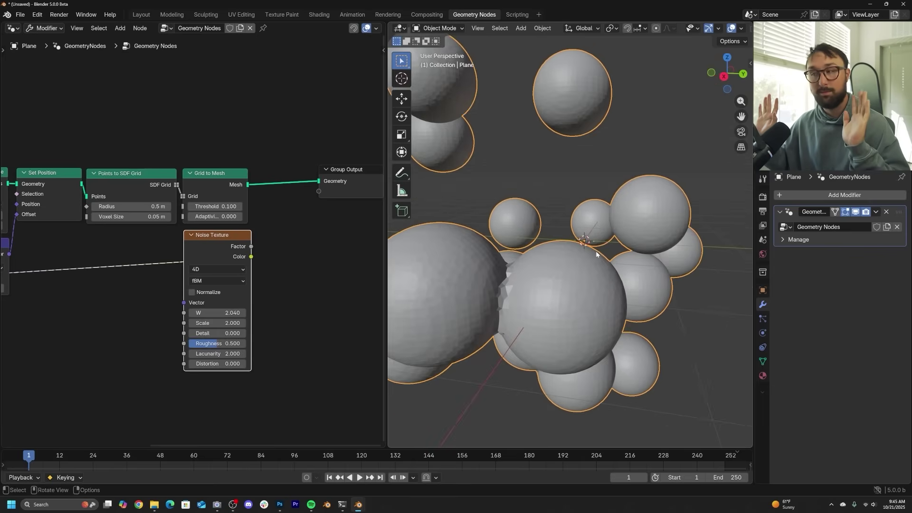
middle_drag(289, 184, 228, 198)
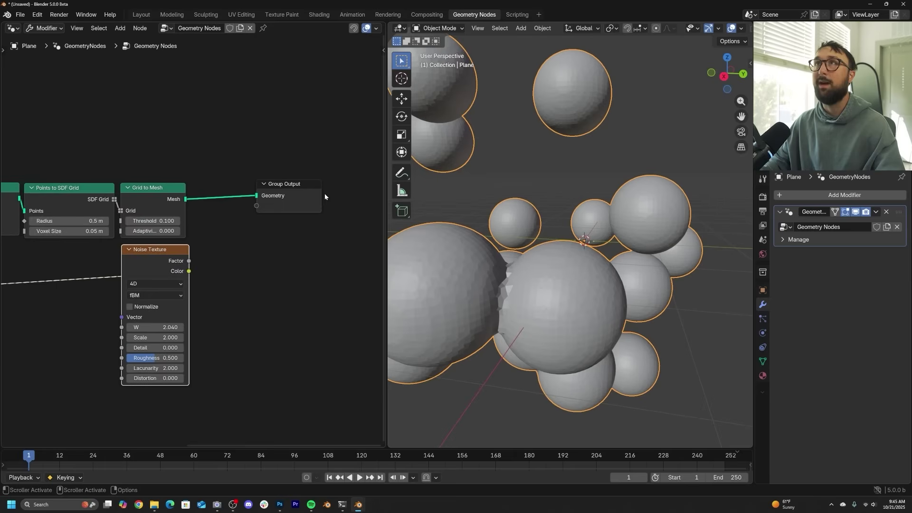
middle_drag(324, 193, 244, 201)
drag(218, 206, 293, 204)
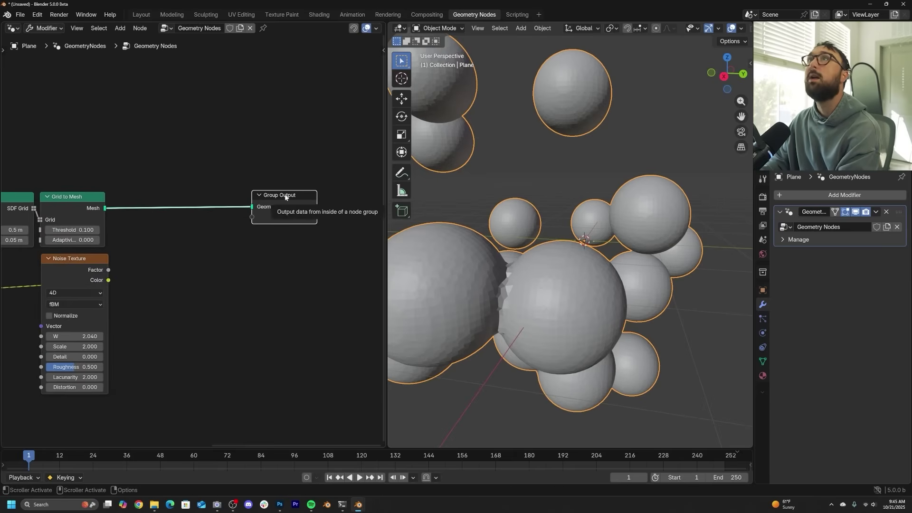
Add a Set Shade Smooth node between Grid to Mesh and Group Output, leaving a wide gap after Grid to Mesh.
key(shift+a)
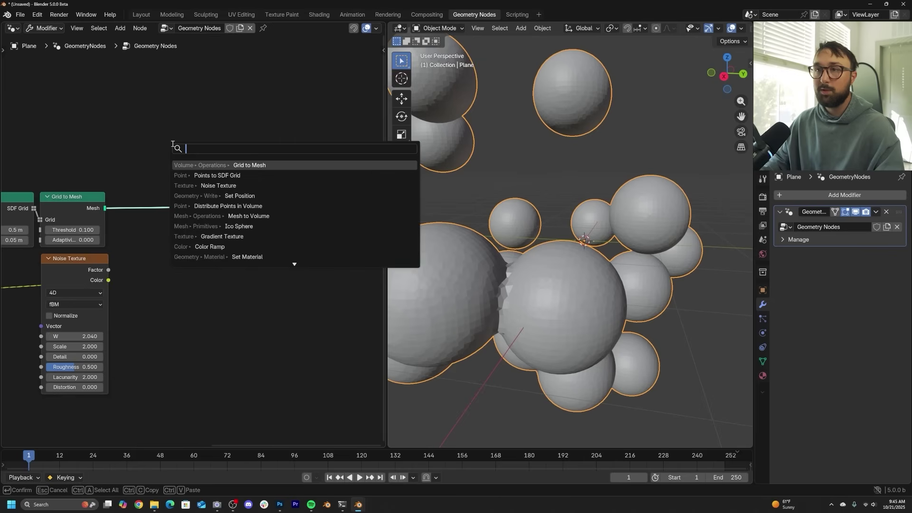
text(se)
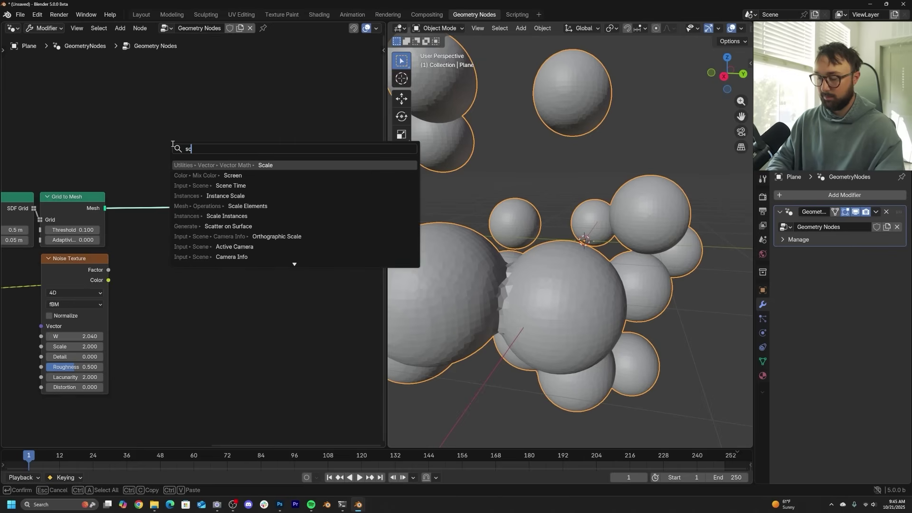
key(BackSpace)
key(BackSpace)
text(set sh)
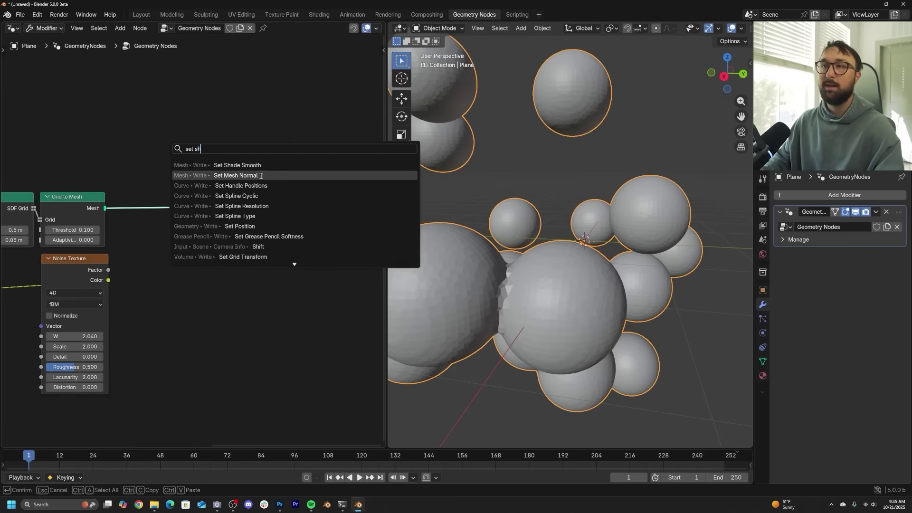
click(275, 165)
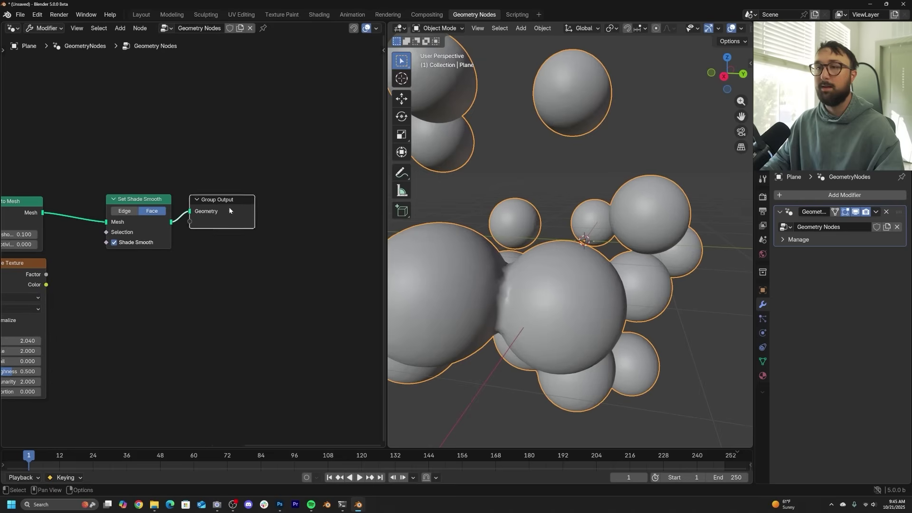
click(266, 199)
middle_drag(194, 234, 261, 215)
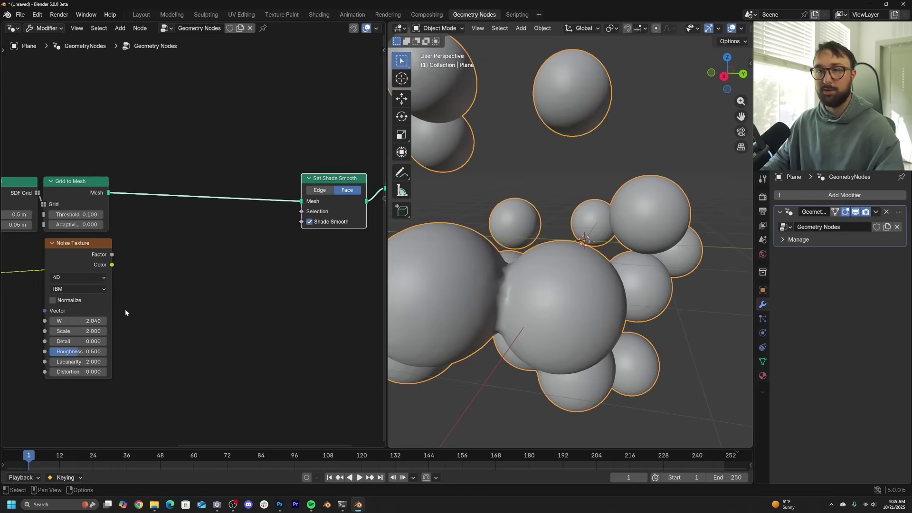
Set the Noise Texture's W to 2.060 and inspect where the smooth-shaded spheres meet.
mouse_move(80, 321)
mouse_down()
mouse_move(121, 321)
mouse_move(99, 320)
mouse_up()
scroll(447, 296, down, 3)
shift+middle_drag(447, 296, 572, 301)
scroll(572, 301, up, 3)
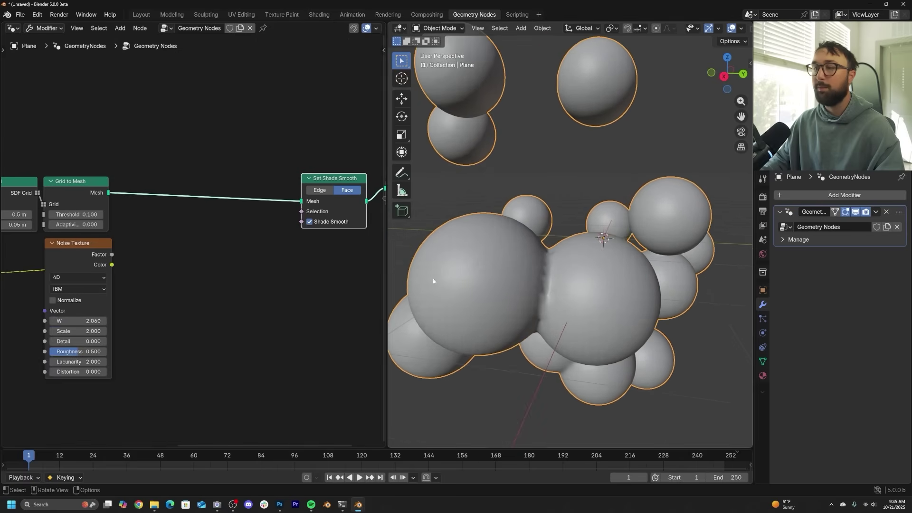
Set the Voxel Size of Points to SDF Grid to 0.03 m and the Noise Texture's W to 2.120.
middle_drag(35, 249, 161, 228)
click(121, 204)
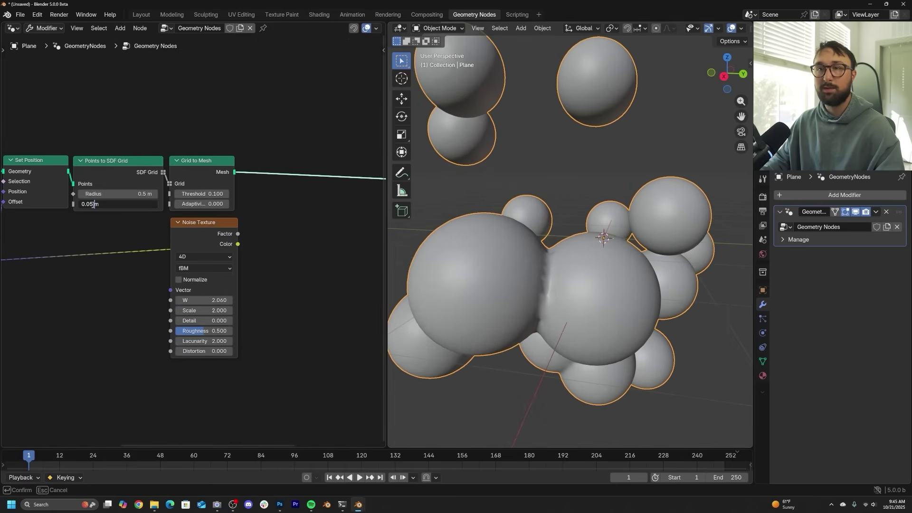
text(0.03)
key(Return)
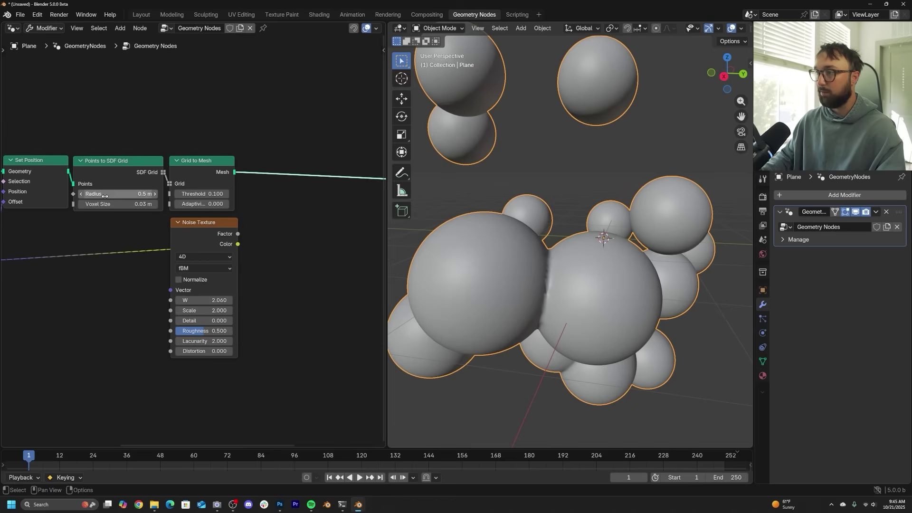
drag(216, 300, 243, 301)
Add a Smooth Geometry node unconnected beneath the link from Grid to Mesh to Set Shade Smooth.
middle_drag(368, 224, 274, 237)
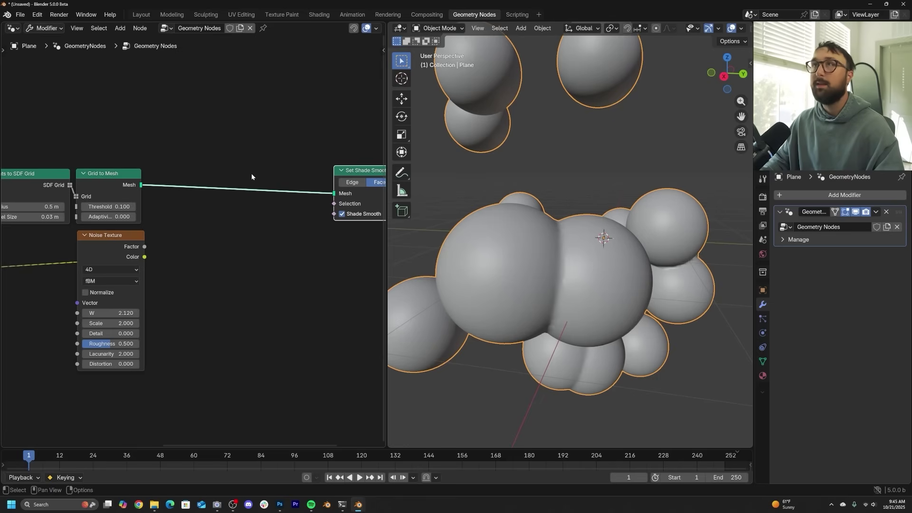
key(shift+a)
click(257, 155)
text(smo)
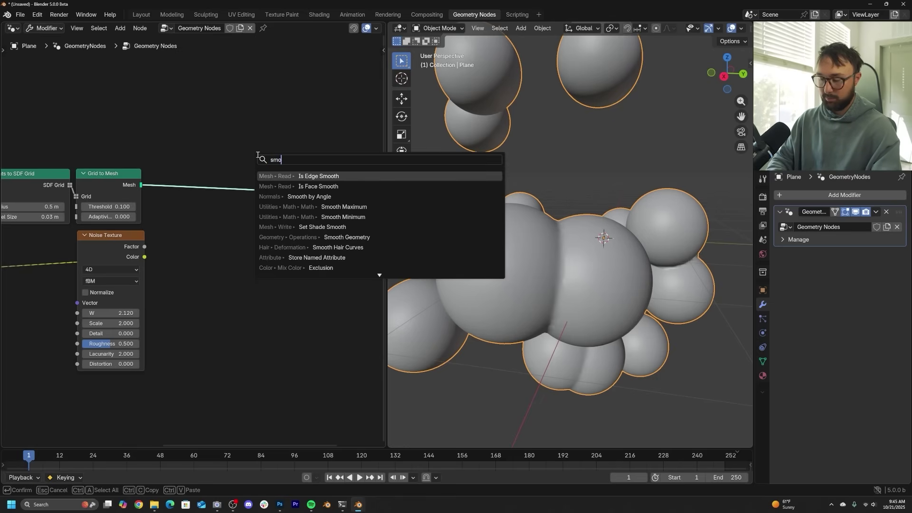
text(oth g)
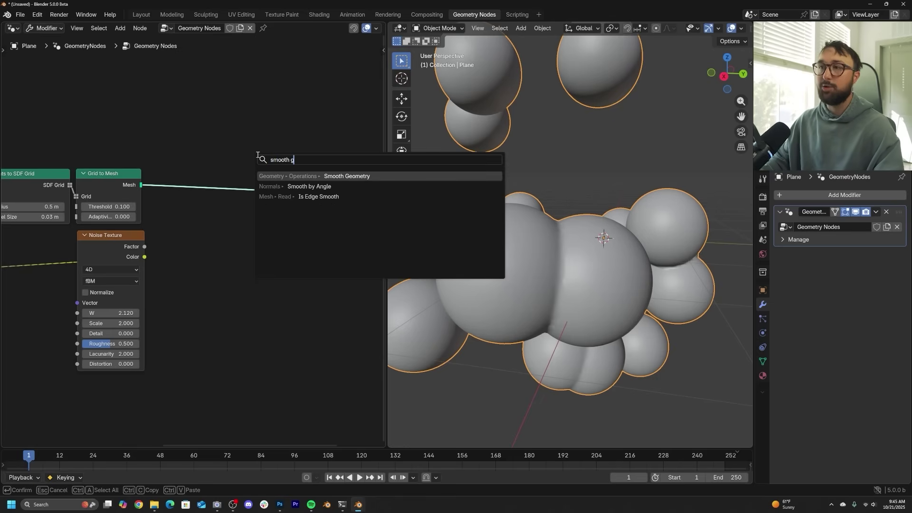
click(322, 174)
click(236, 232)
Examine the nodes inside the Smooth Geometry group, especially how Blur Attribute feeds Set Position, and return to the main tree.
scroll(293, 285, up, 3)
scroll(294, 287, up, 2)
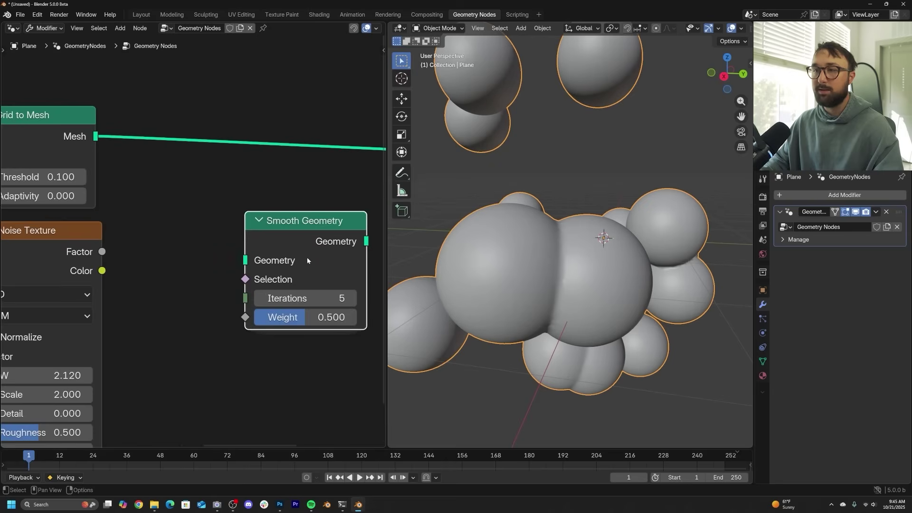
key(Tab)
scroll(275, 238, down, 3)
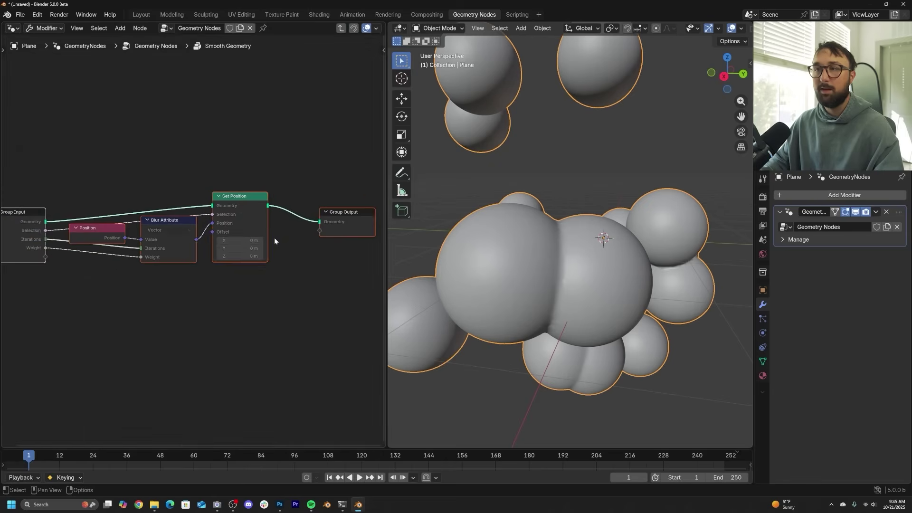
scroll(182, 233, up, 1)
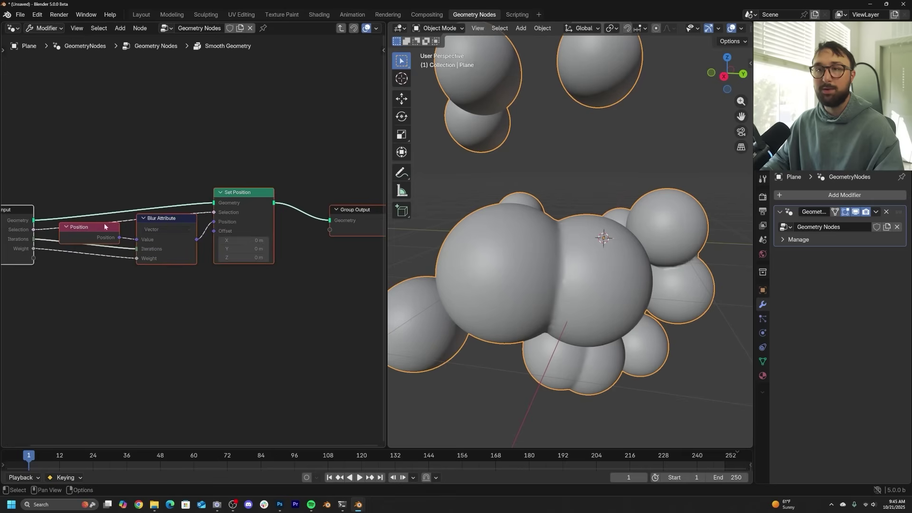
key(Tab)
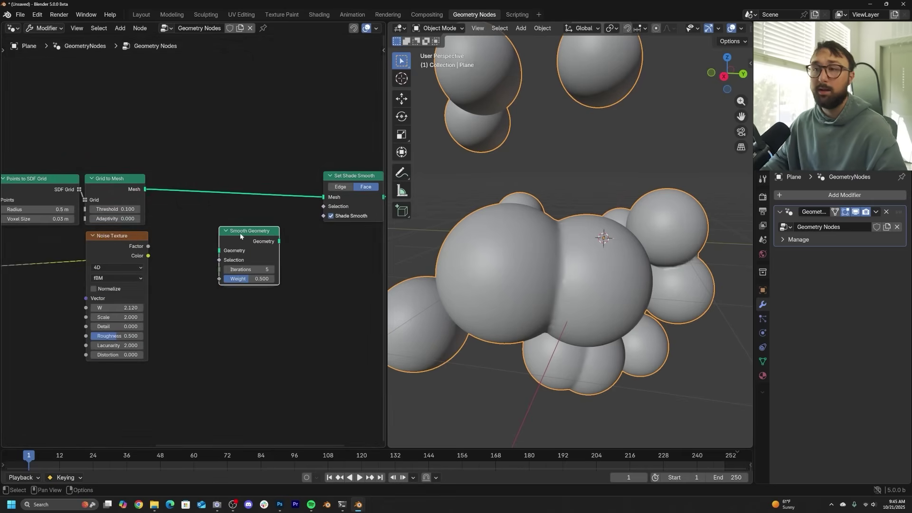
scroll(241, 234, up, 2)
drag(247, 242, 239, 266)
key(Tab)
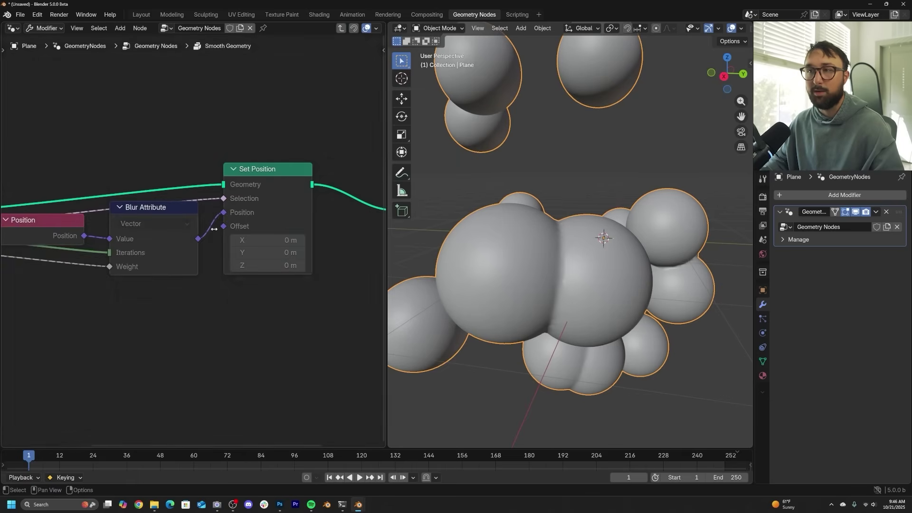
key(Tab)
scroll(286, 259, down, 1)
scroll(286, 259, down, 1)
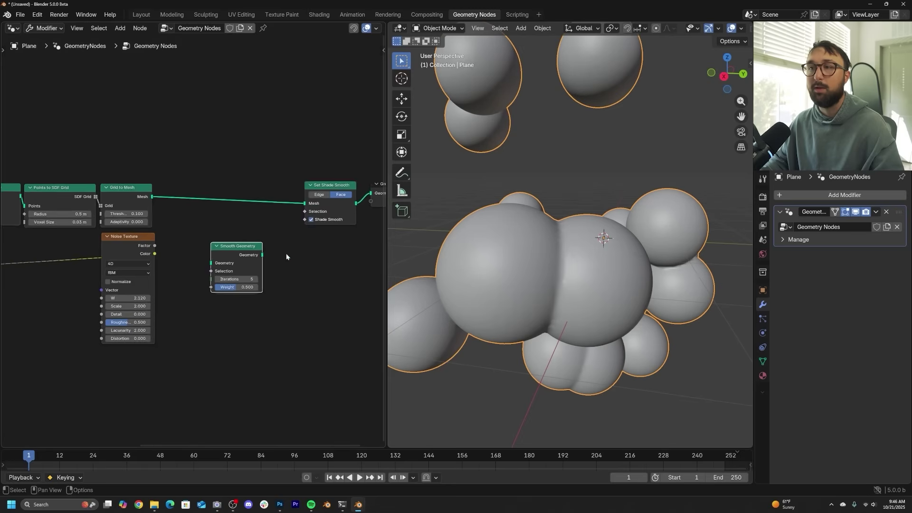
Insert Smooth Geometry between Grid to Mesh and Set Shade Smooth and set its Iterations to 41.
middle_drag(286, 253, 240, 263)
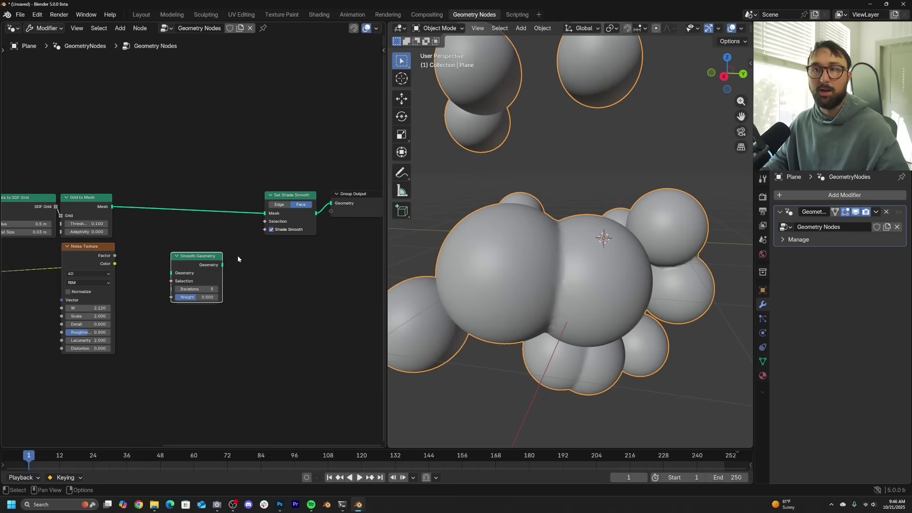
drag(193, 256, 240, 228)
scroll(193, 240, up, 2)
scroll(511, 321, up, 5)
scroll(193, 242, down, 2)
scroll(444, 295, down, 5)
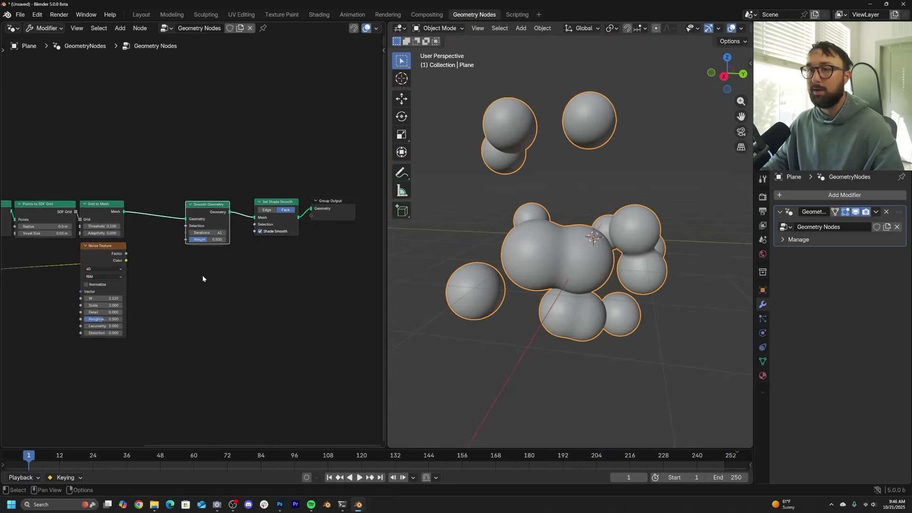
Try a Noise Texture W of 2.440 to check how the smoothed spheres blend.
mouse_move(105, 298)
mouse_down()
mouse_move(125, 298)
mouse_move(93, 298)
mouse_up()
scroll(492, 281, up, 6)
scroll(528, 284, down, 5)
scroll(303, 248, down, 2)
middle_drag(305, 248, 290, 257)
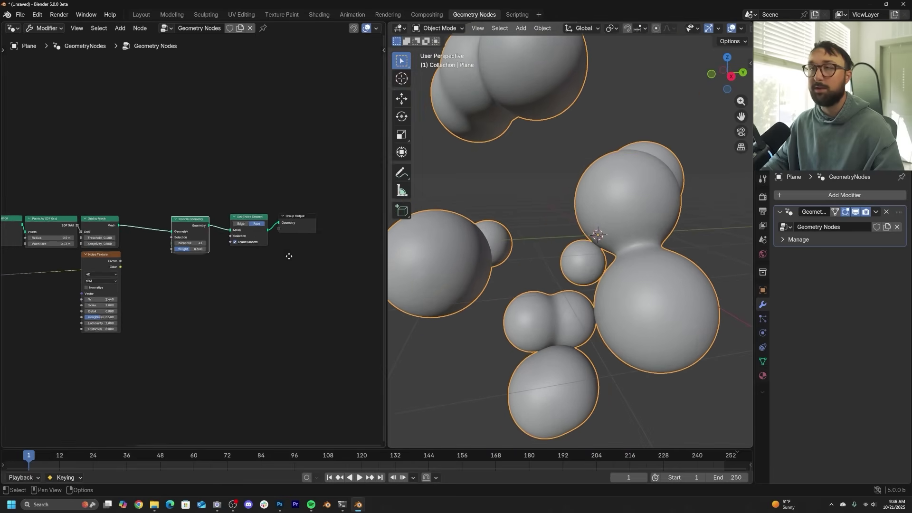
Move Smooth Geometry right beside Grid to Mesh and set the Noise Texture's W to 2.520.
scroll(287, 251, up, 1)
drag(185, 217, 135, 217)
middle_drag(550, 258, 578, 245)
scroll(580, 189, up, 2)
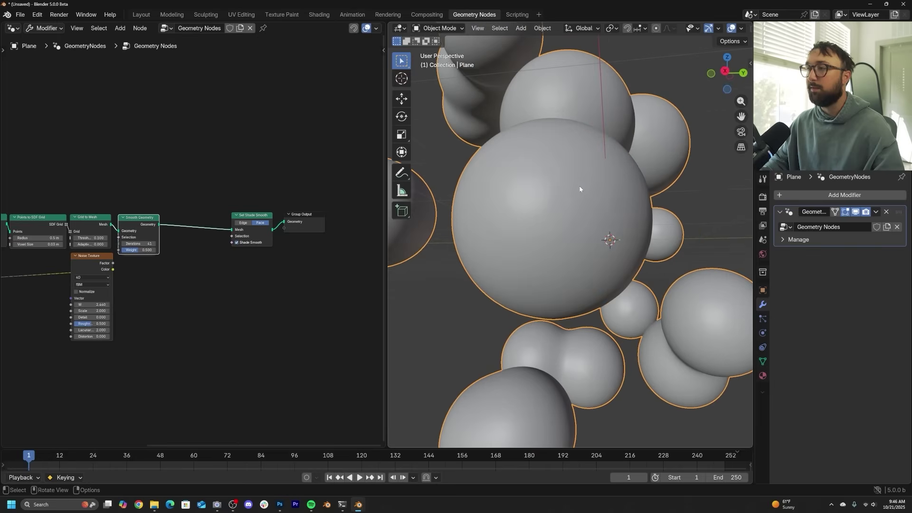
drag(92, 304, 97, 303)
drag(130, 216, 127, 215)
middle_drag(218, 223, 186, 228)
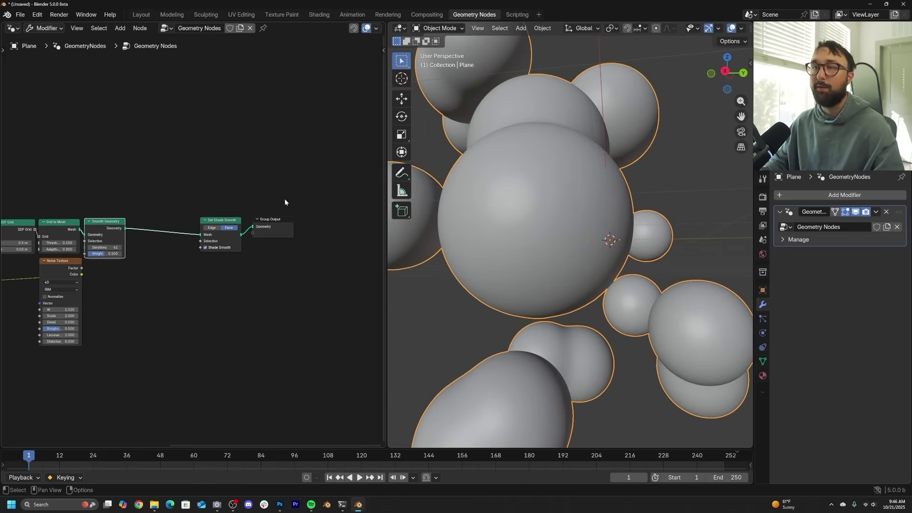
Insert a Set Mesh Normal node between Smooth Geometry and Set Shade Smooth.
key(shift+a)
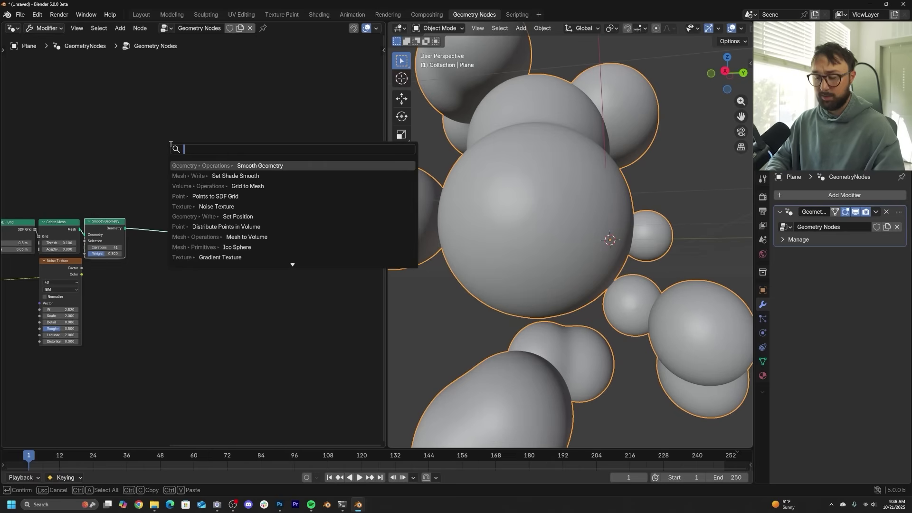
text(set mesh n)
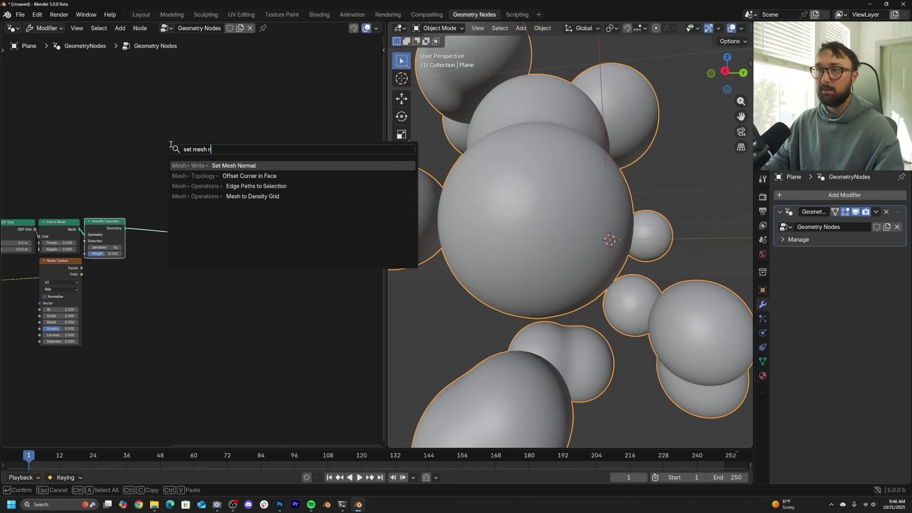
key(Return)
click(108, 229)
scroll(194, 242, up, 3)
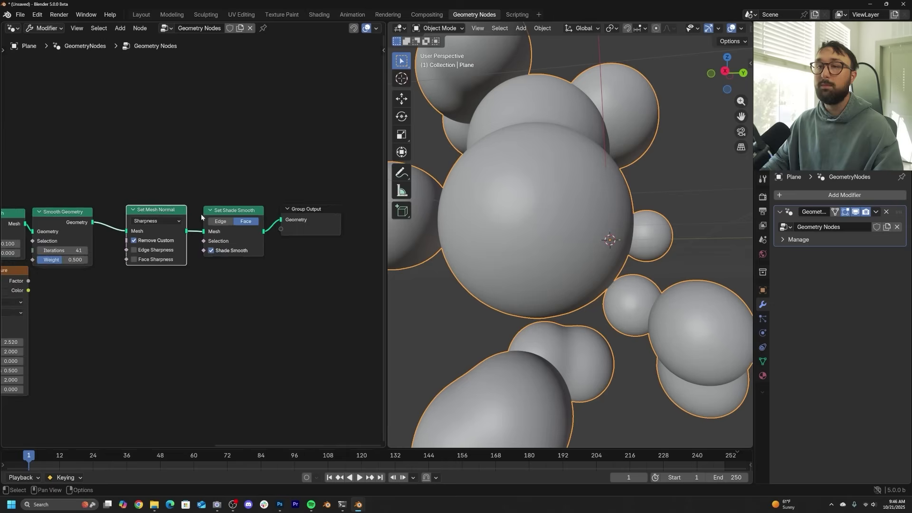
Add a Blur Attribute node below Set Mesh Normal.
key(shift+a)
text(blur att)
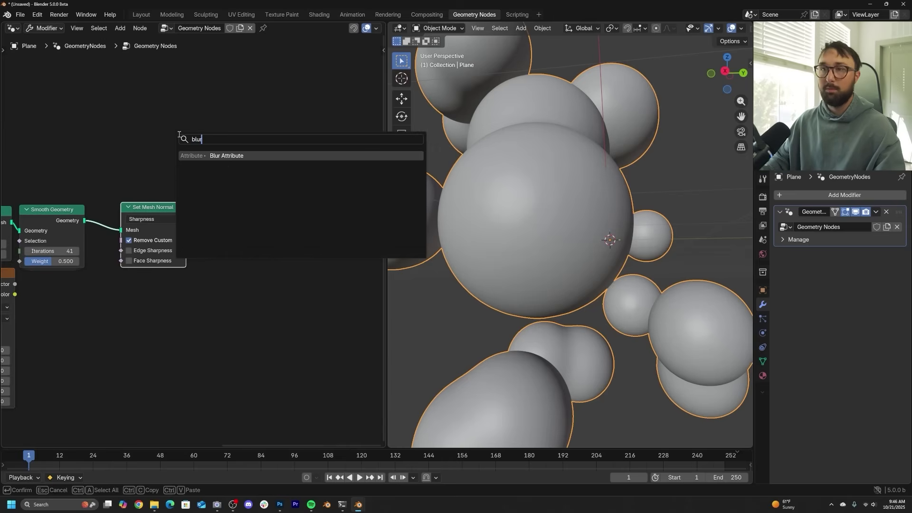
key(Return)
click(112, 288)
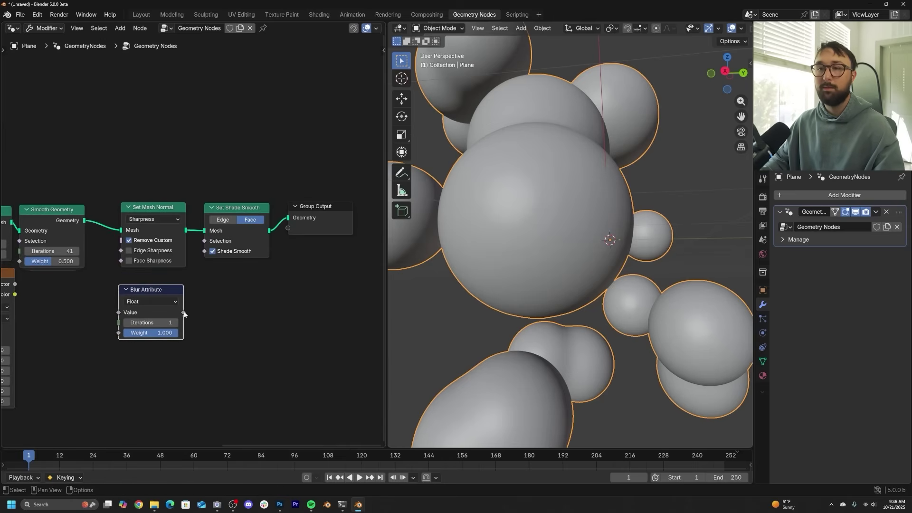
Switch Set Mesh Normal to Free mode and the Blur Attribute's data type to Vector.
click(142, 219)
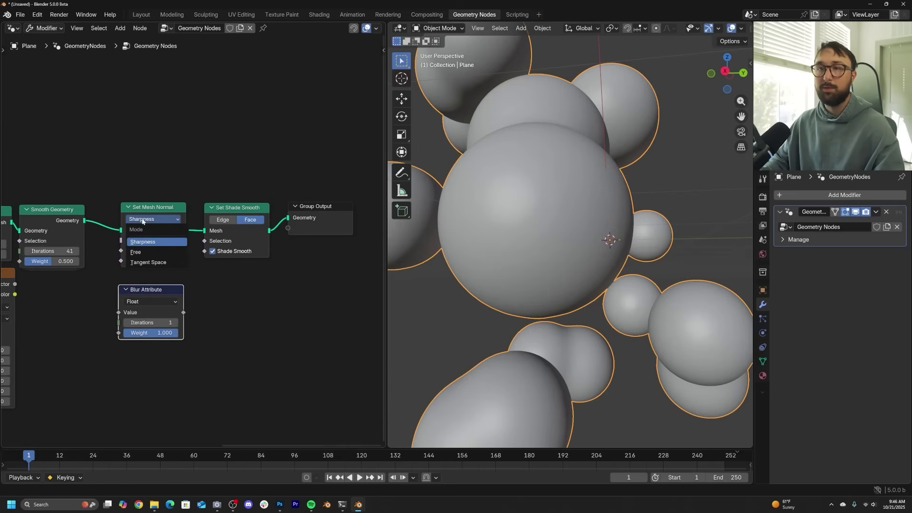
click(143, 252)
click(150, 302)
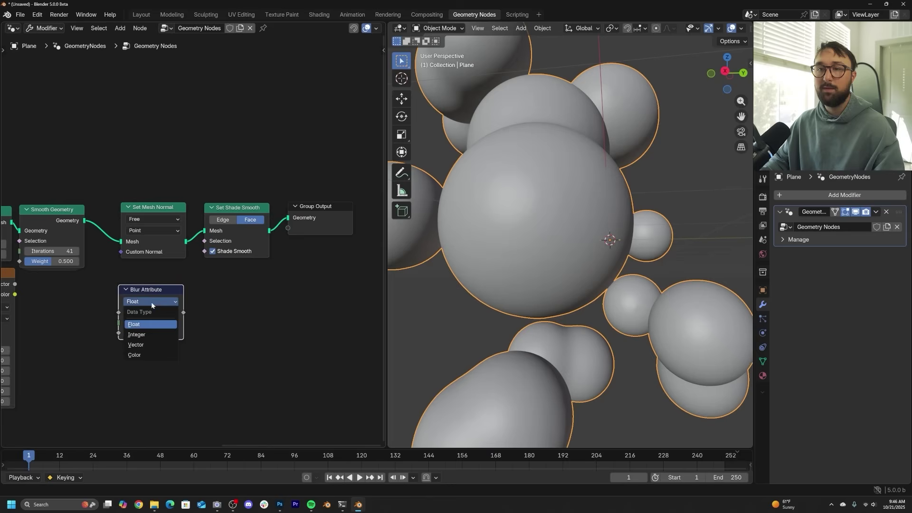
click(147, 346)
Connect the Blur Attribute's output to Custom Normal on Set Mesh Normal and place the node directly beneath it.
drag(183, 312, 120, 253)
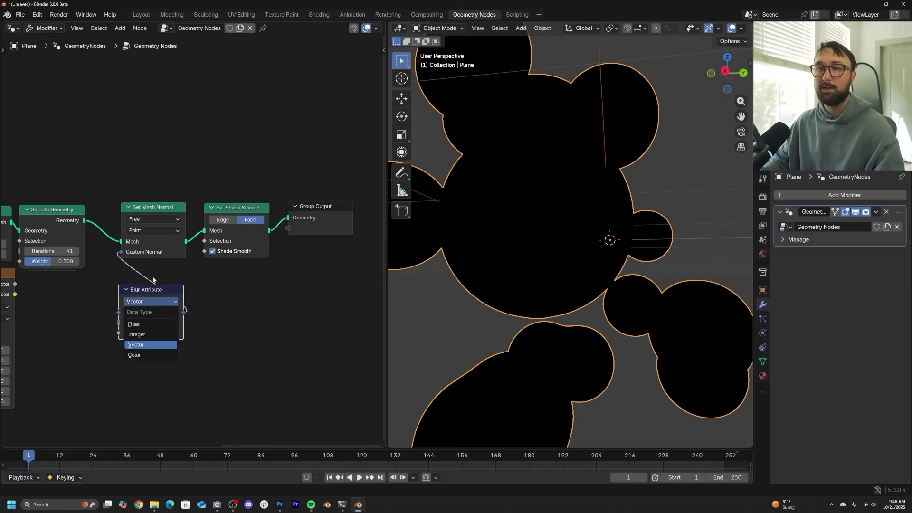
drag(174, 293, 177, 274)
middle_drag(178, 280, 199, 278)
Add a Normal node below Blur Attribute and connect its Normal output to the Blur Attribute's Value.
key(shift+a)
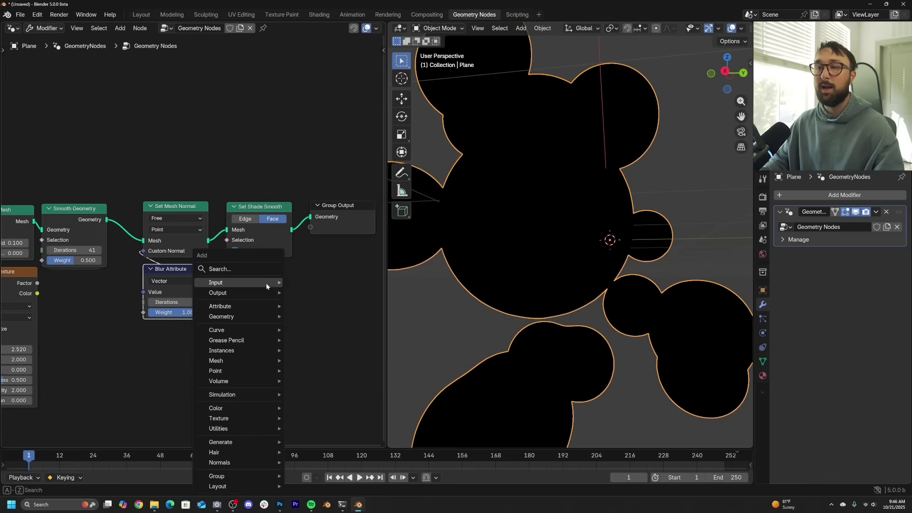
click(255, 269)
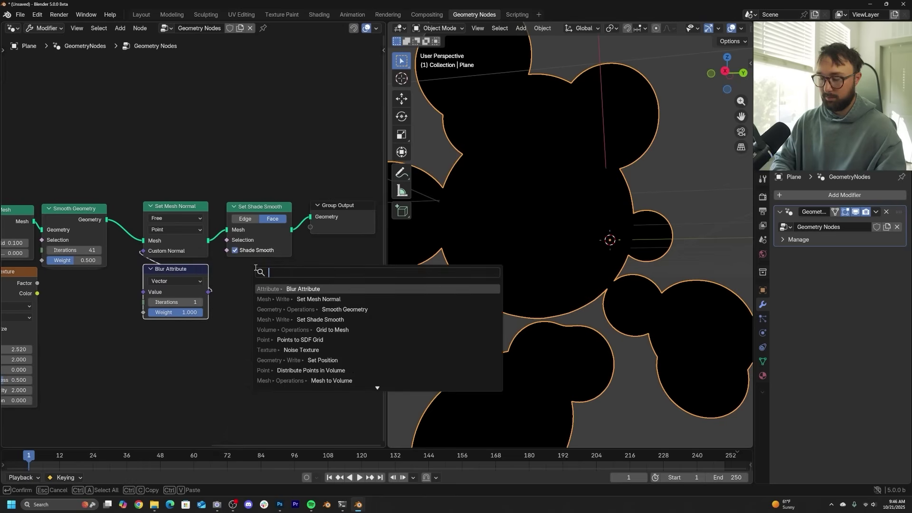
text(normal)
key(Return)
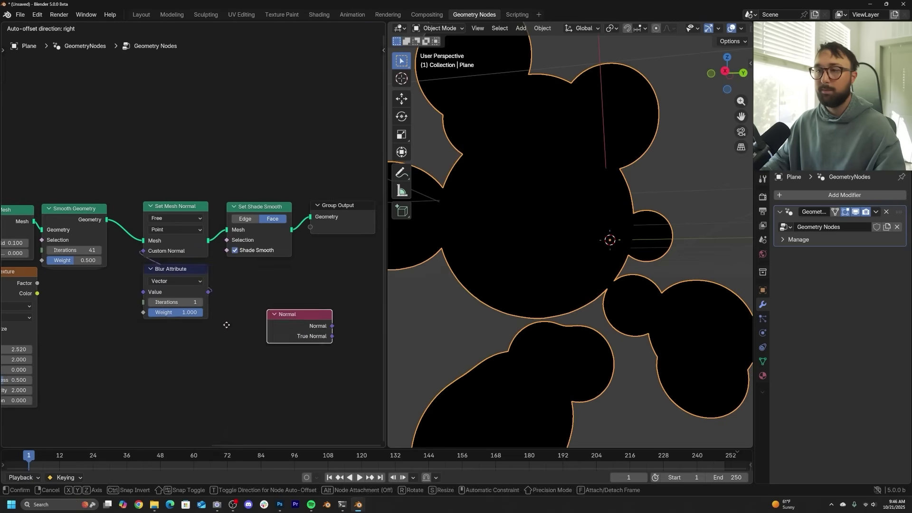
click(186, 350)
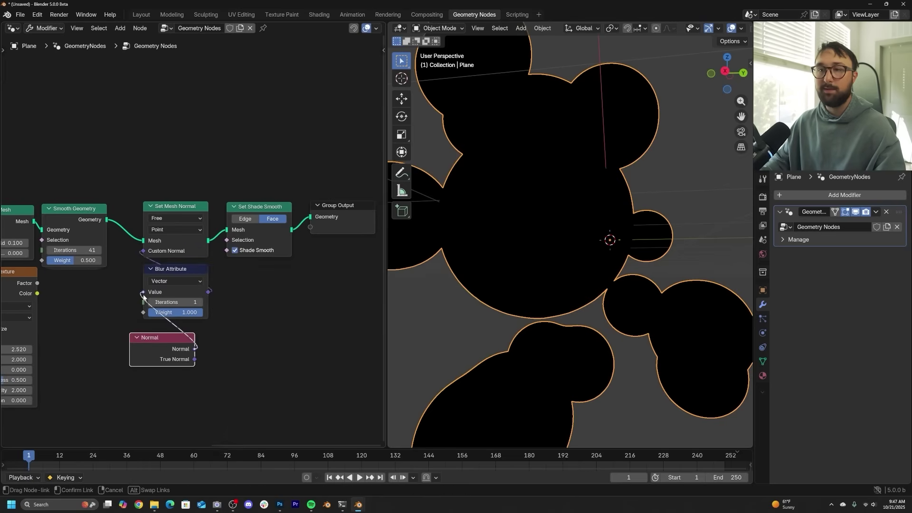
drag(144, 296, 143, 294)
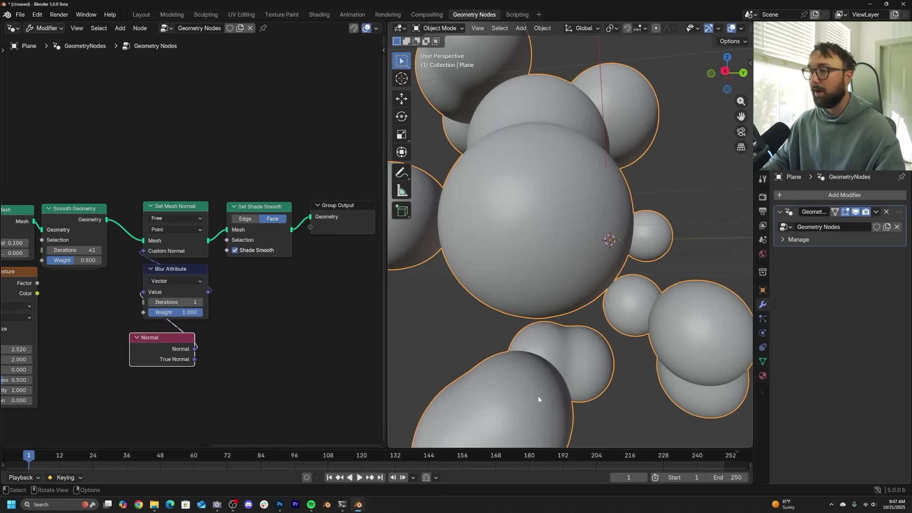
Set the Blur Attribute node's Iterations to 30.
key(ctrl+z)
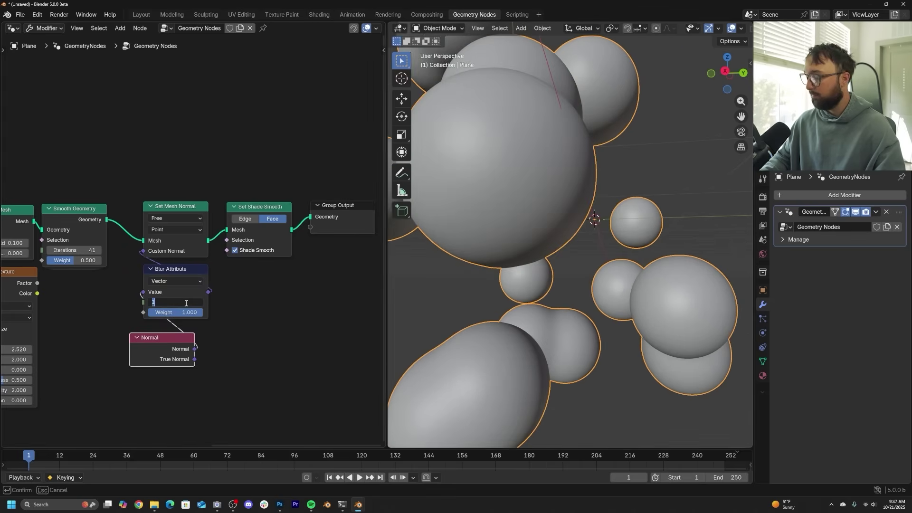
text(30)
key(Return)
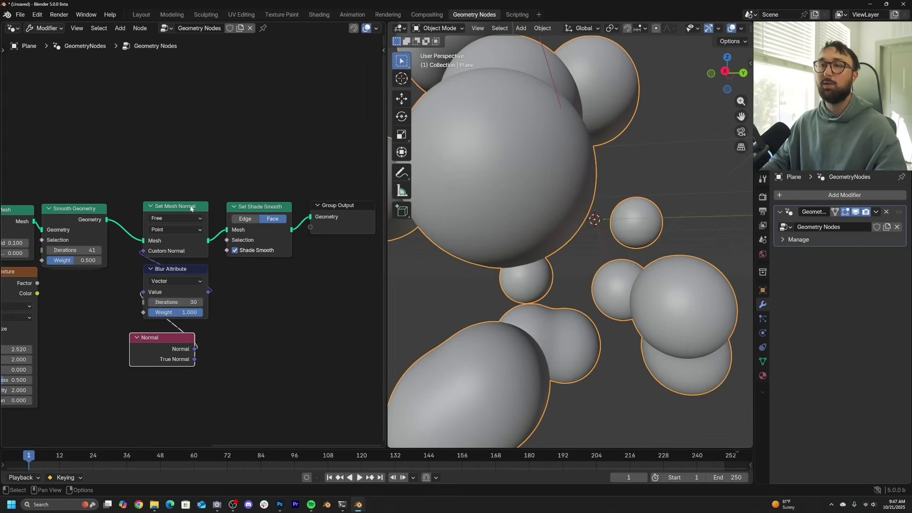
Lower the Noise Texture's W to 1.190 to rearrange the metaballs.
middle_drag(475, 228, 509, 237)
middle_drag(143, 362, 237, 345)
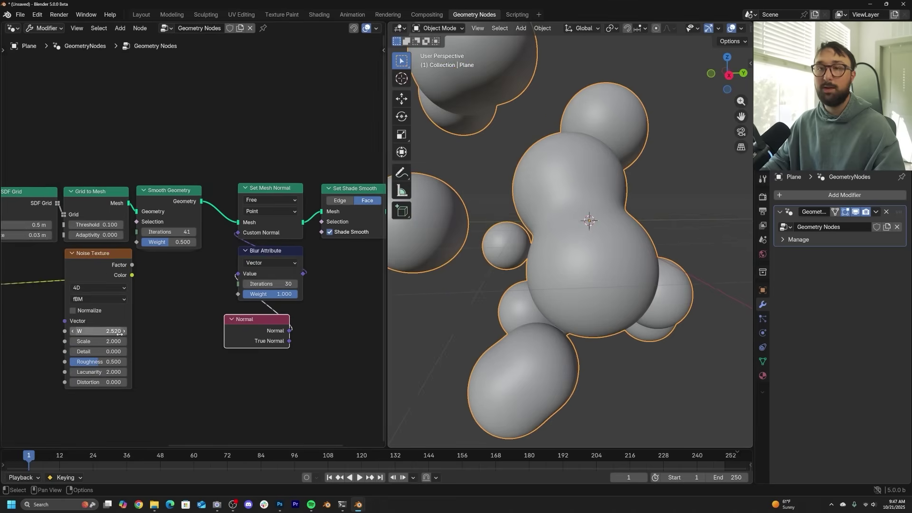
drag(116, 331, 4, 331)
middle_drag(522, 260, 462, 272)
Set the Scale node's factor to 2.510 and the Points to SDF Grid radius to 0.66 m.
middle_drag(137, 318, 305, 298)
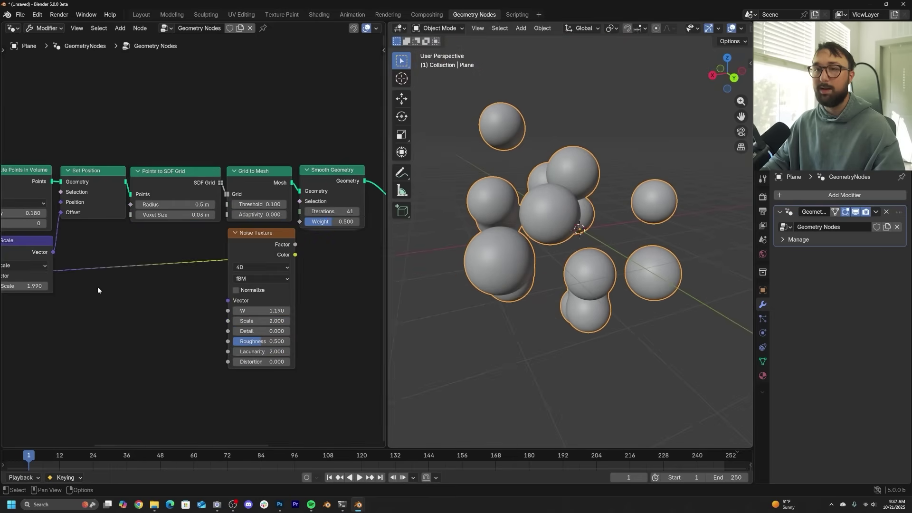
drag(93, 278, 166, 277)
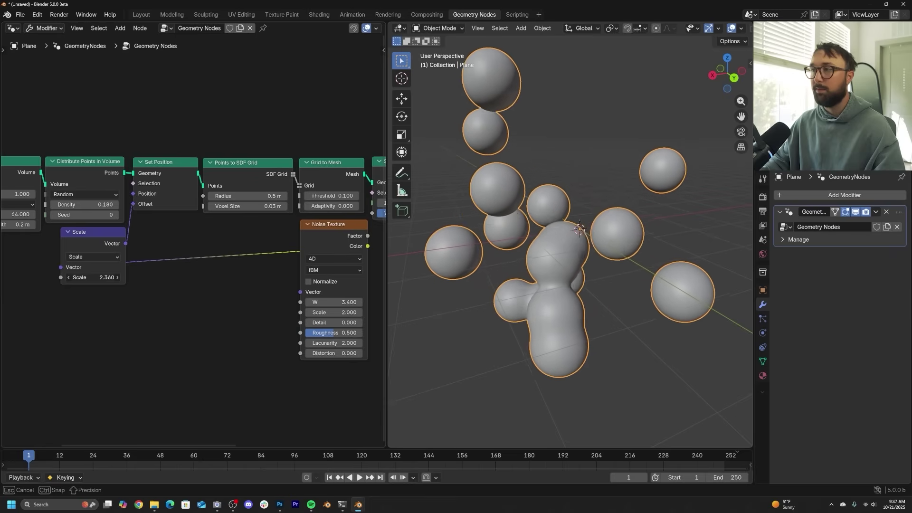
middle_drag(589, 242, 514, 237)
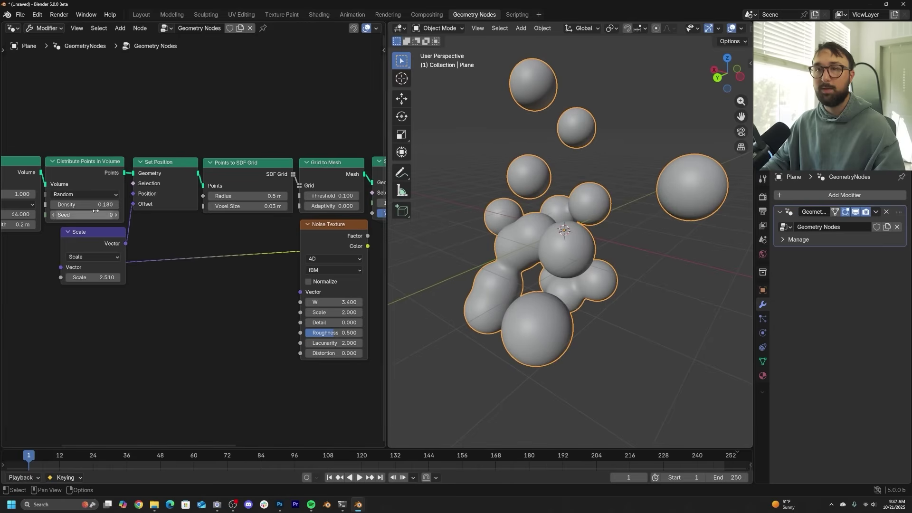
drag(245, 196, 271, 196)
middle_drag(577, 235, 454, 230)
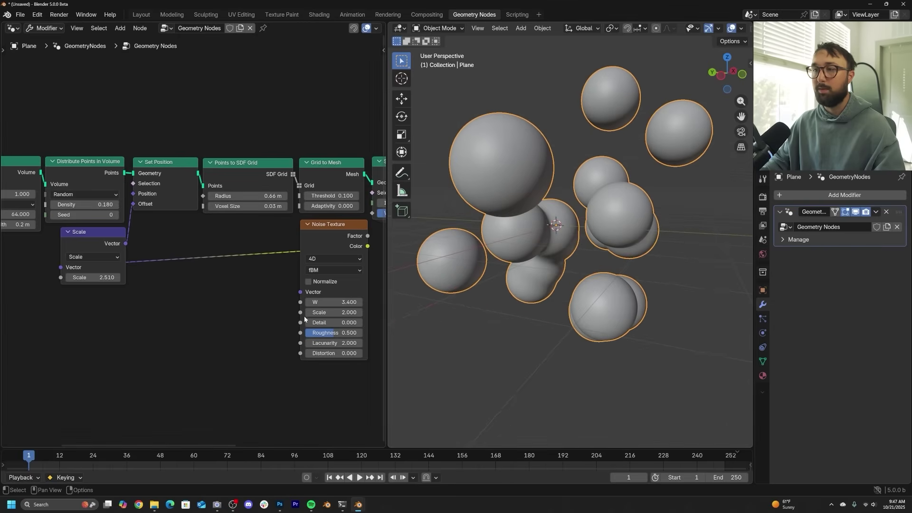
Raise the Noise Texture's W to 5.240 and switch the viewport to the front view.
drag(333, 302, 370, 302)
middle_drag(608, 268, 522, 285)
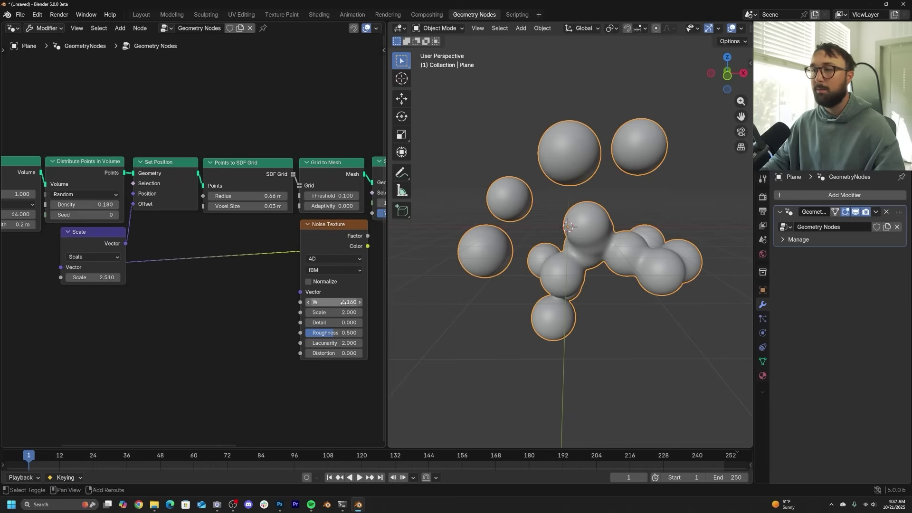
mouse_move(344, 302)
mouse_down()
mouse_move(385, 302)
mouse_move(350, 302)
mouse_up()
middle_drag(585, 285, 559, 289)
key(grave)
click(524, 246)
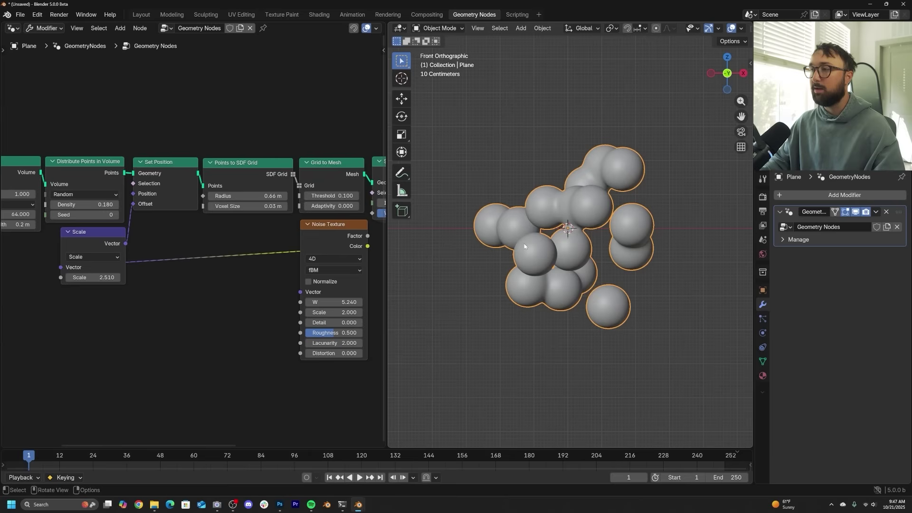
Make room before Group Output and insert a Set Material node between Set Shade Smooth and Group Output.
scroll(214, 208, down, 5)
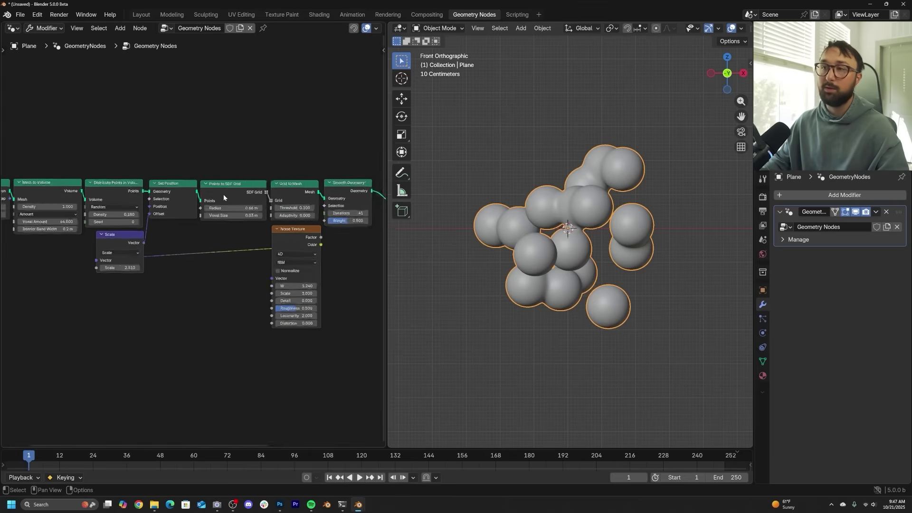
middle_drag(340, 213, 142, 225)
middle_drag(257, 228, 151, 252)
drag(205, 221, 262, 223)
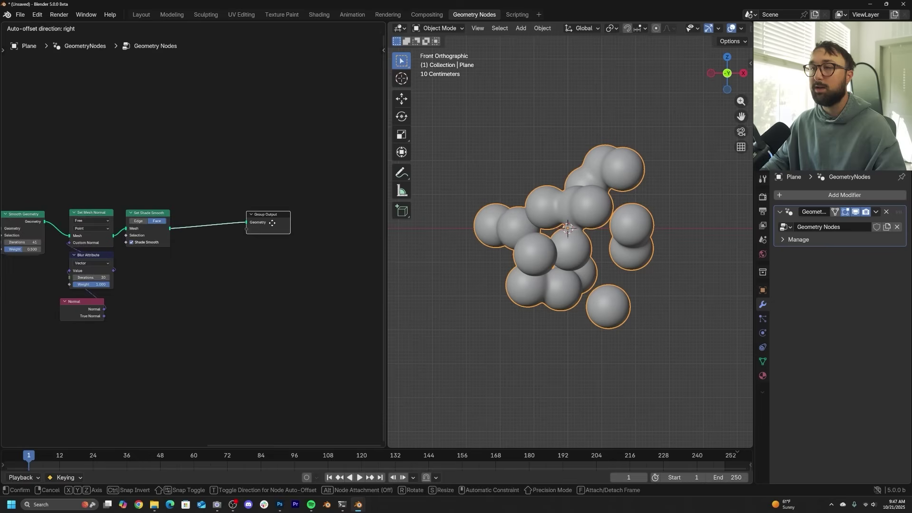
scroll(246, 236, up, 3)
key(shift+a)
click(188, 192)
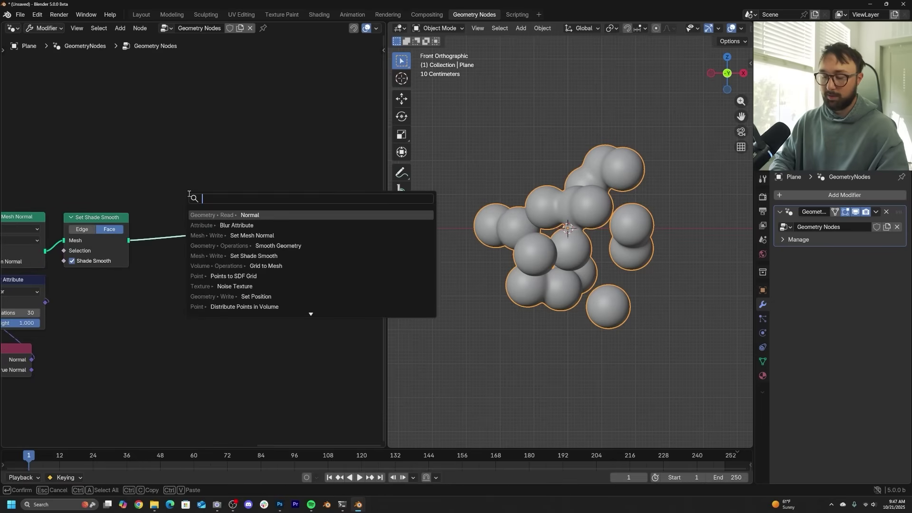
text(set m)
key(Return)
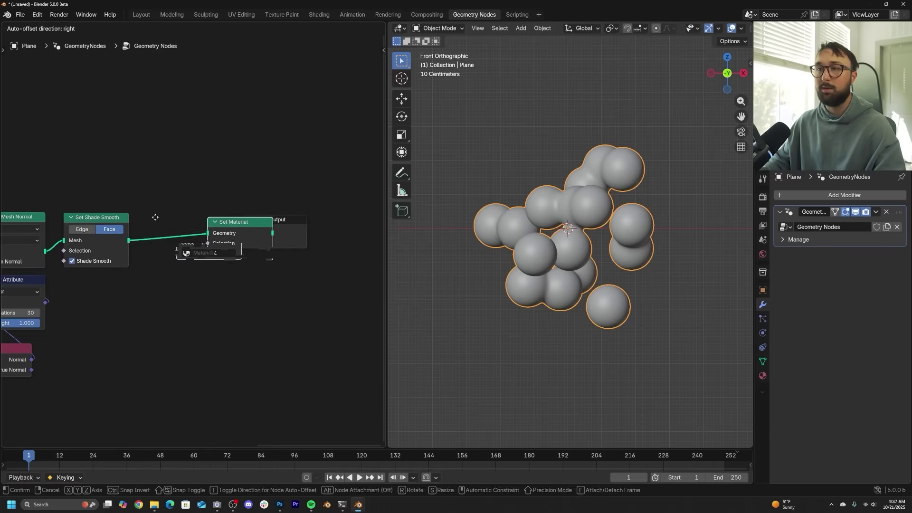
click(166, 216)
Create a new material on the plane with Transmission weight 1.000 and Roughness 0.150.
click(762, 375)
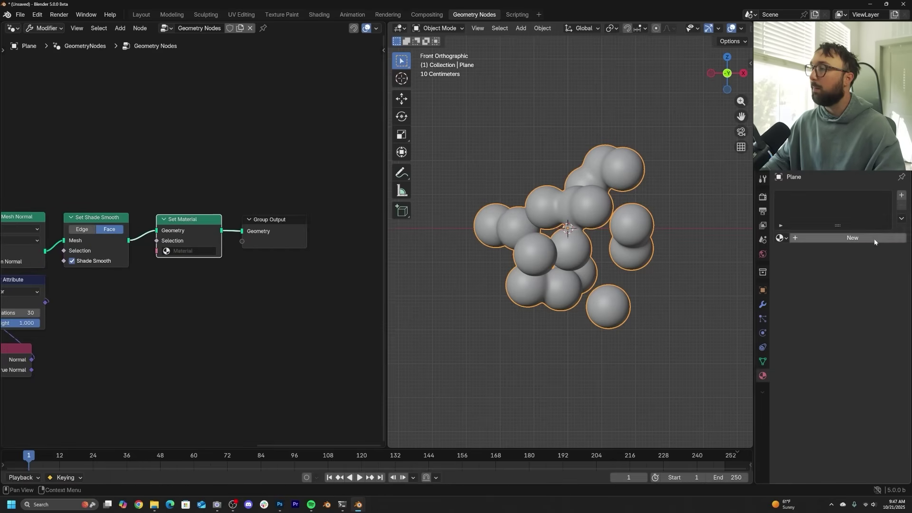
click(850, 240)
click(834, 377)
click(825, 378)
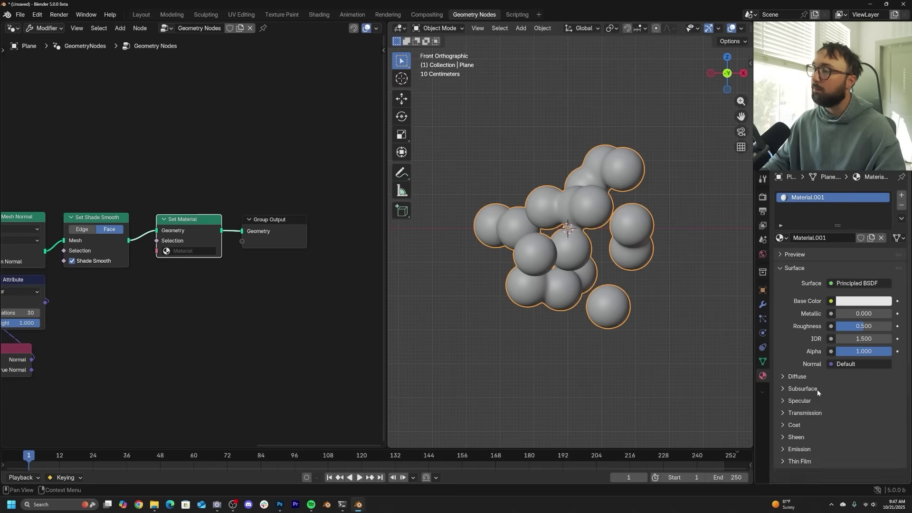
click(812, 413)
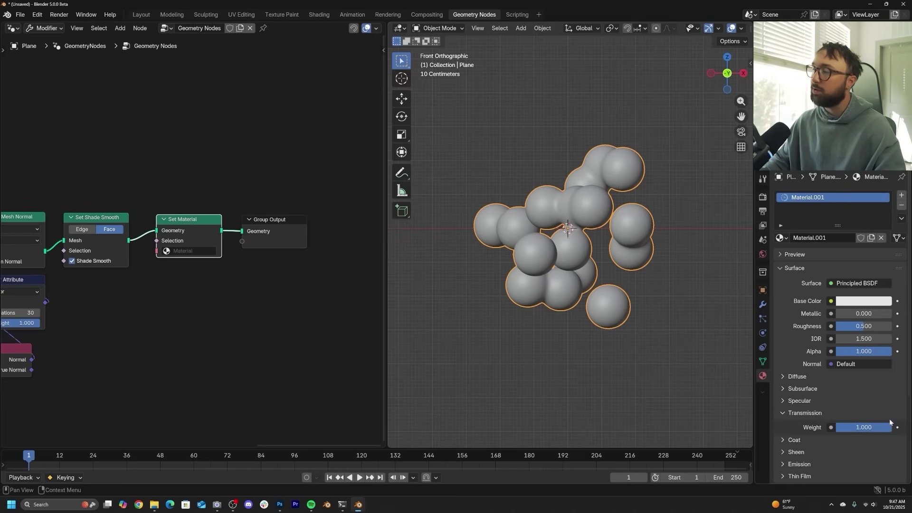
Assign Material.001 in the Set Material node.
scroll(193, 241, up, 2)
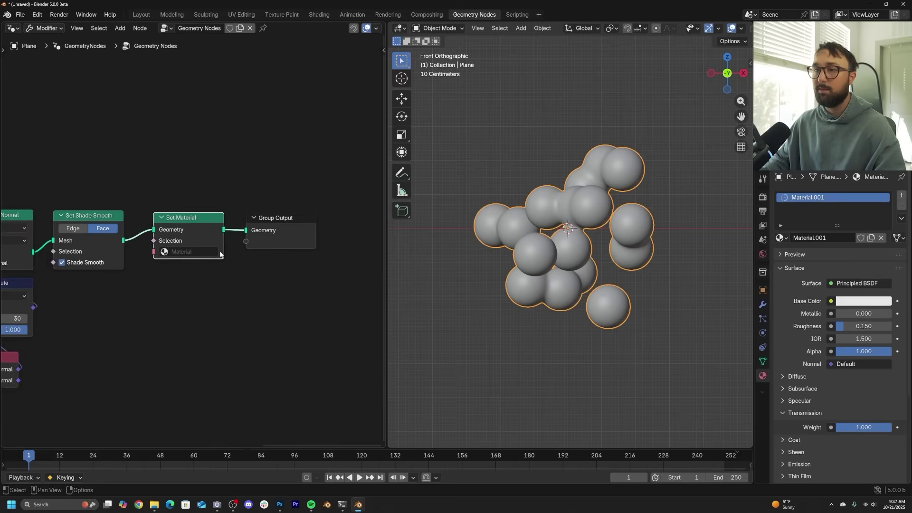
click(184, 256)
click(193, 292)
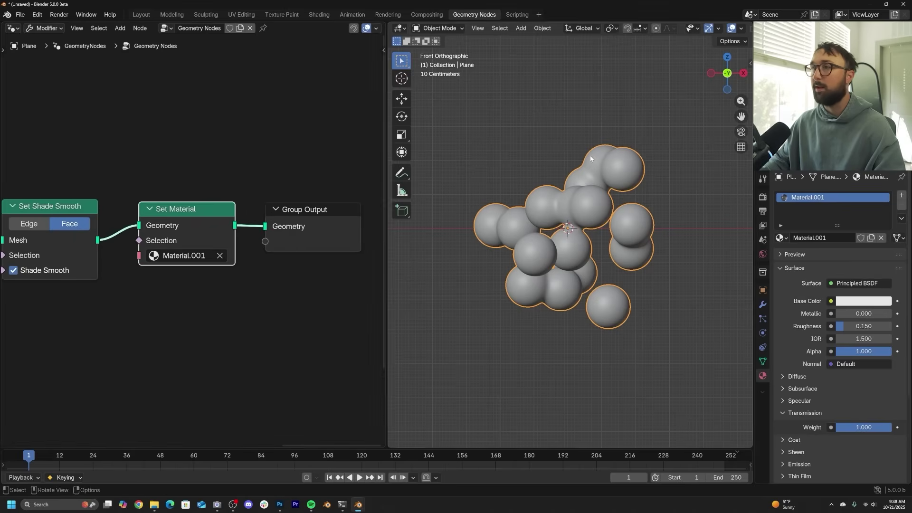
In the Layout workspace, add a camera aligned to the front view and look through it.
click(155, 15)
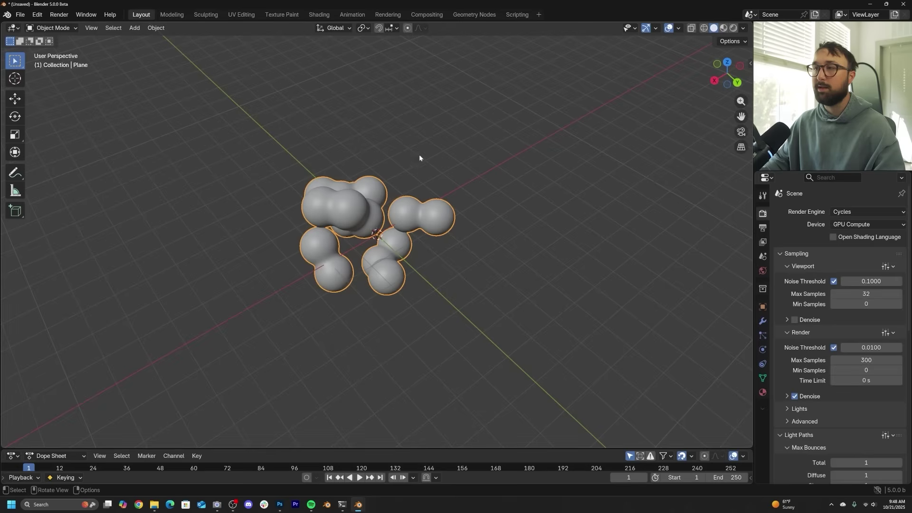
key(grave)
click(389, 123)
key(shift+a)
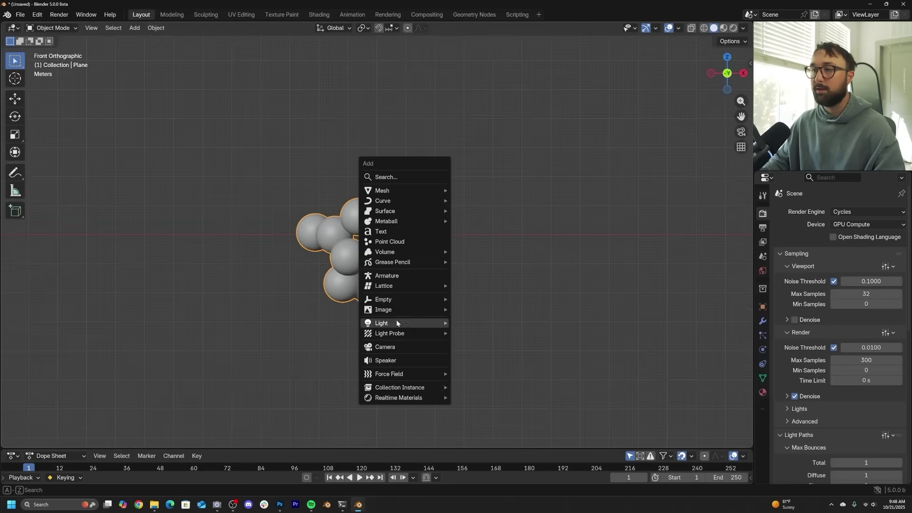
click(389, 347)
key(KP_0)
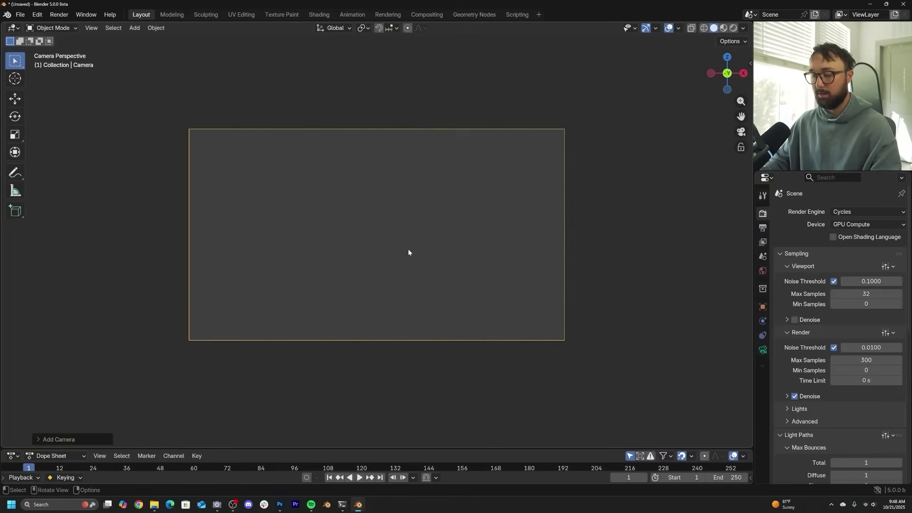
Move the camera back along its local Z axis until the metaballs fit within its frame.
key(g)
key(z)
key(z)
click(441, 423)
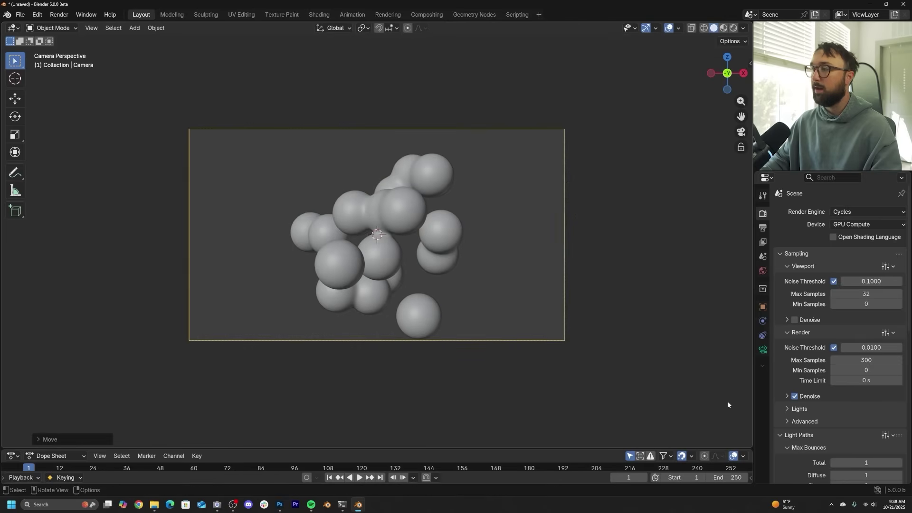
Set the camera's focal length to 100 mm and pull it slightly further back along its local Z axis.
click(763, 351)
click(859, 259)
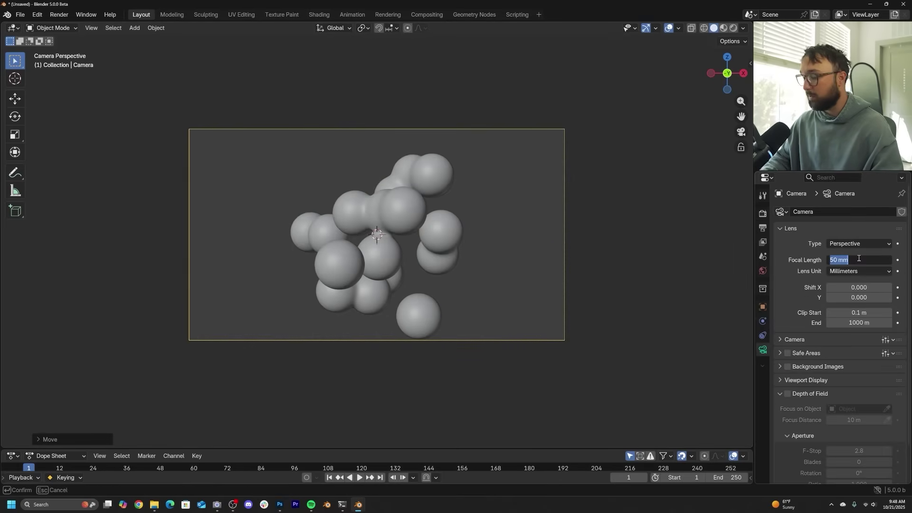
text(100)
key(Return)
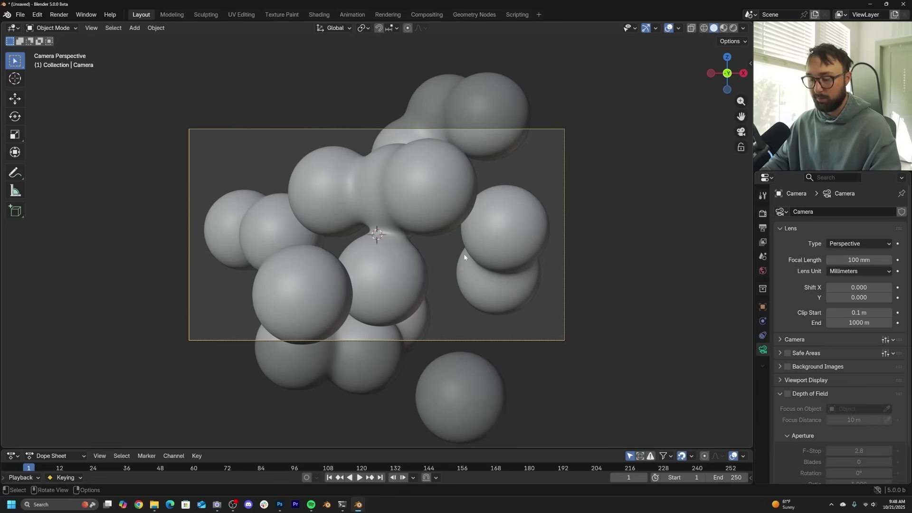
key(g)
key(z)
key(z)
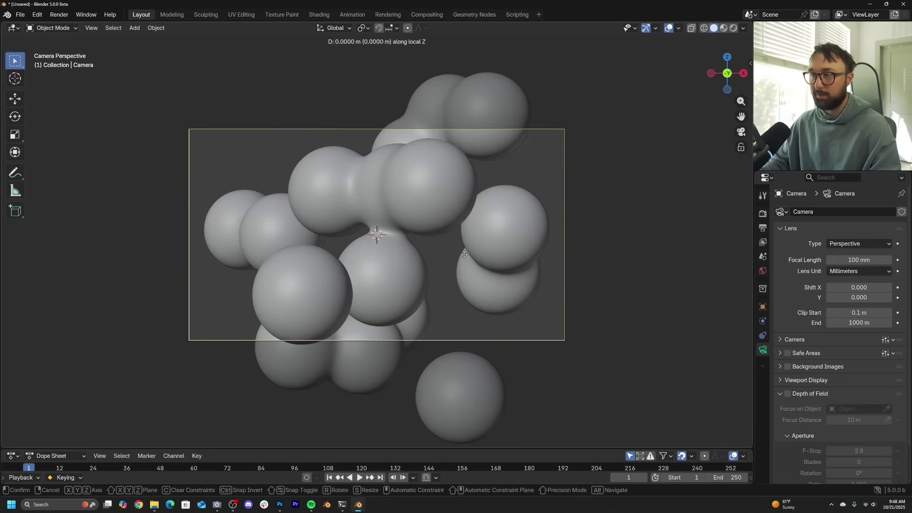
click(480, 426)
Switch the viewport to rendered shading and set the total light-path bounces to 5.
scroll(496, 290, up, 2)
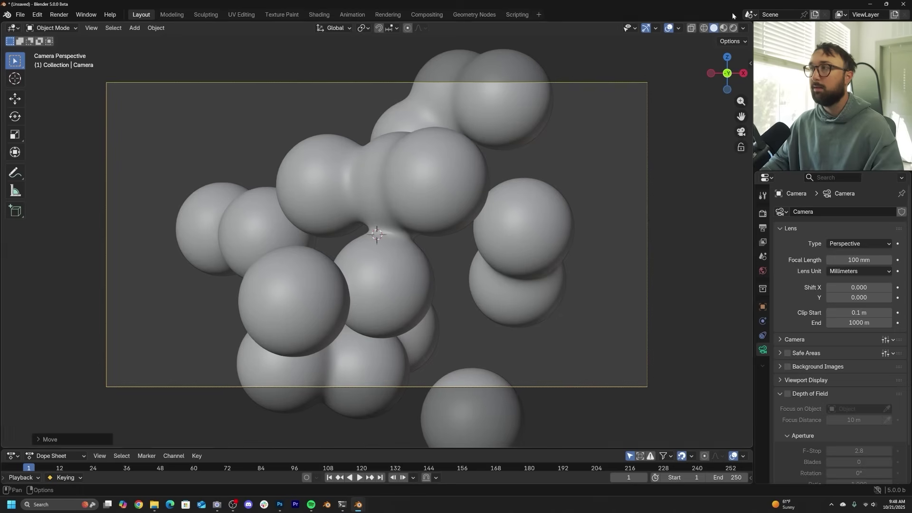
click(733, 28)
scroll(485, 199, up, 2)
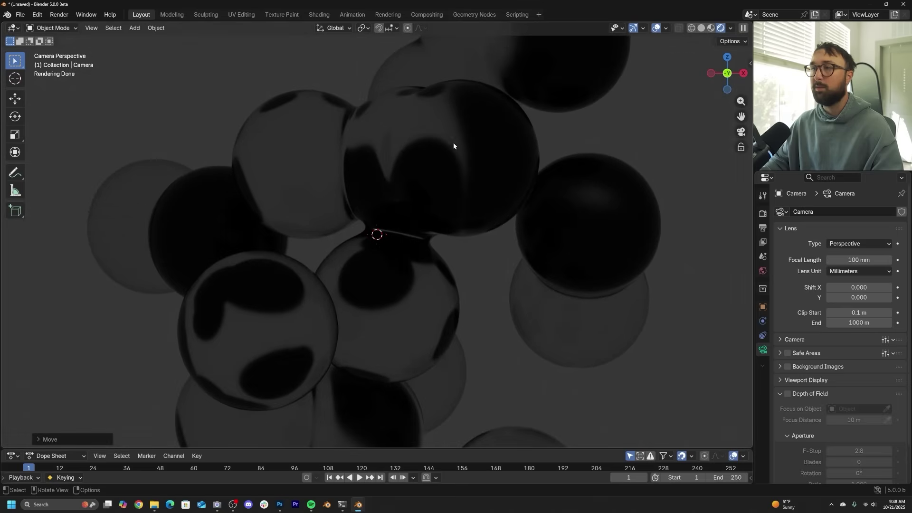
click(762, 214)
scroll(390, 227, down, 3)
key(shift+a)
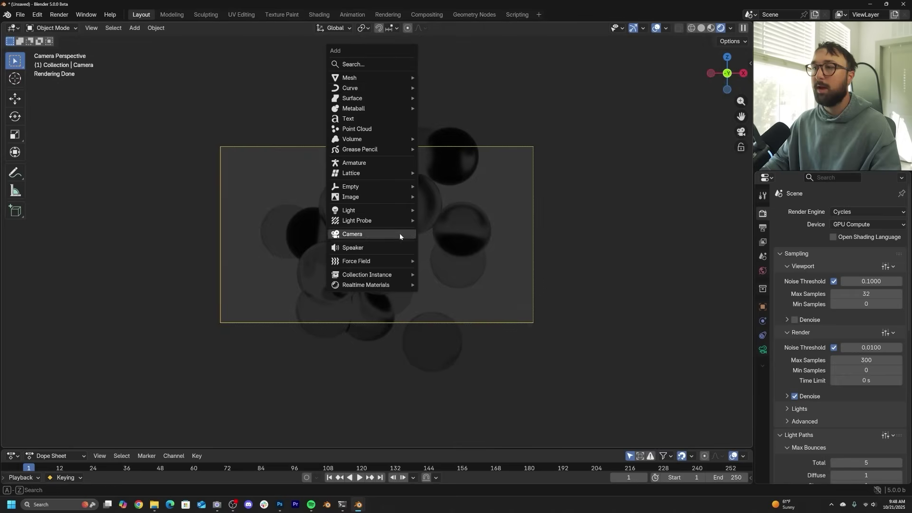
mouse_move(353, 77)
click(463, 85)
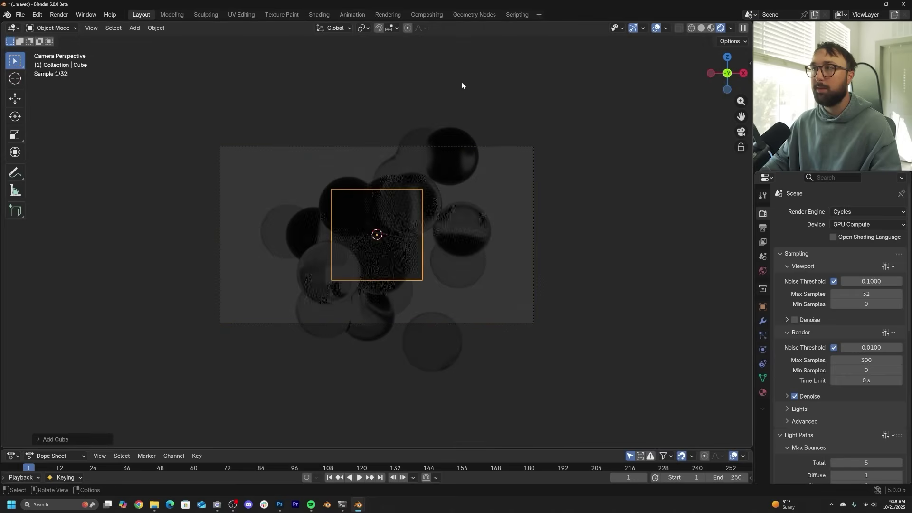
key(Delete)
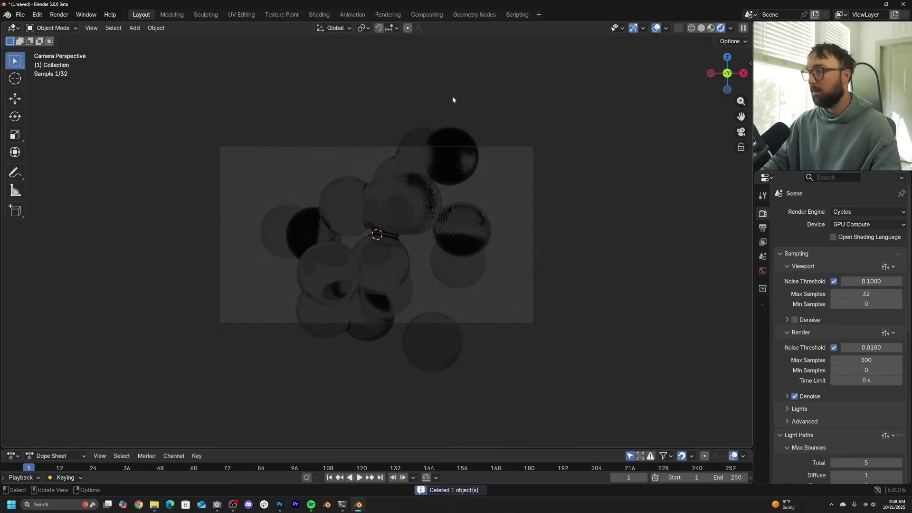
Add a plane at the origin and rotate it 90° about the X axis.
key(shift+a)
mouse_move(452, 98)
click(491, 94)
key(r)
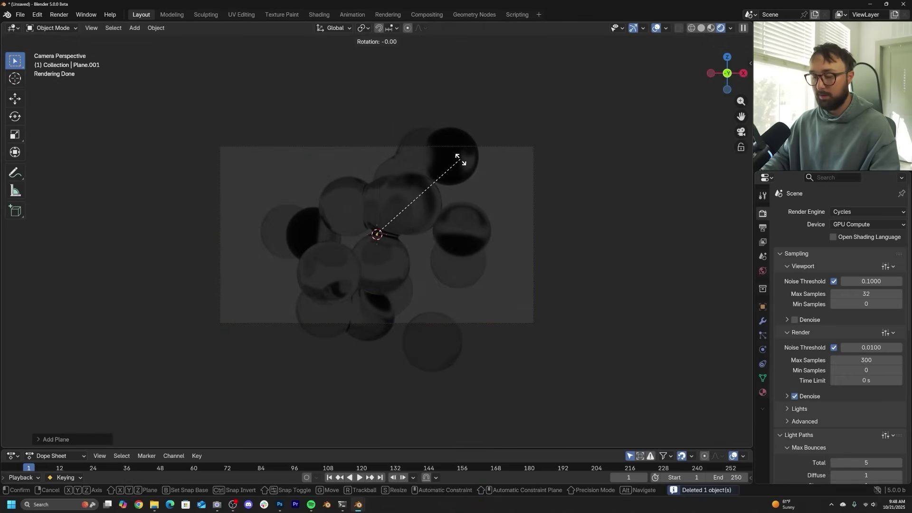
key(z)
key(Escape)
text(r)
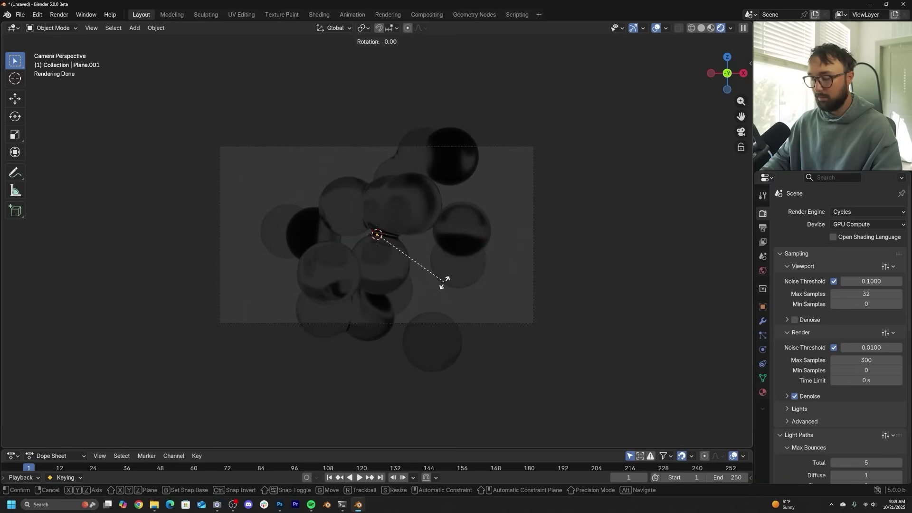
text(x90)
key(Return)
Move the plane along Y behind the metaballs and scale it up past the camera frame's height.
middle_drag(444, 281, 231, 178)
click(12, 100)
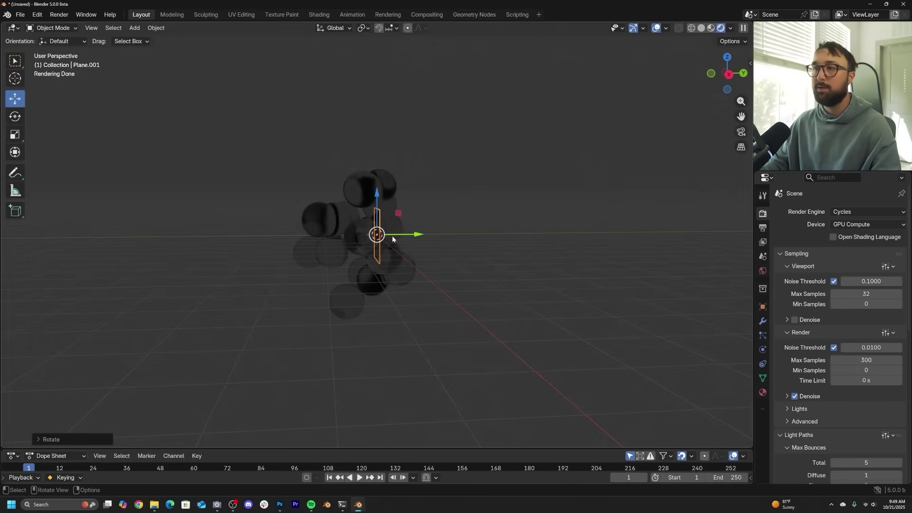
drag(392, 235, 542, 234)
key(KP_0)
key(s)
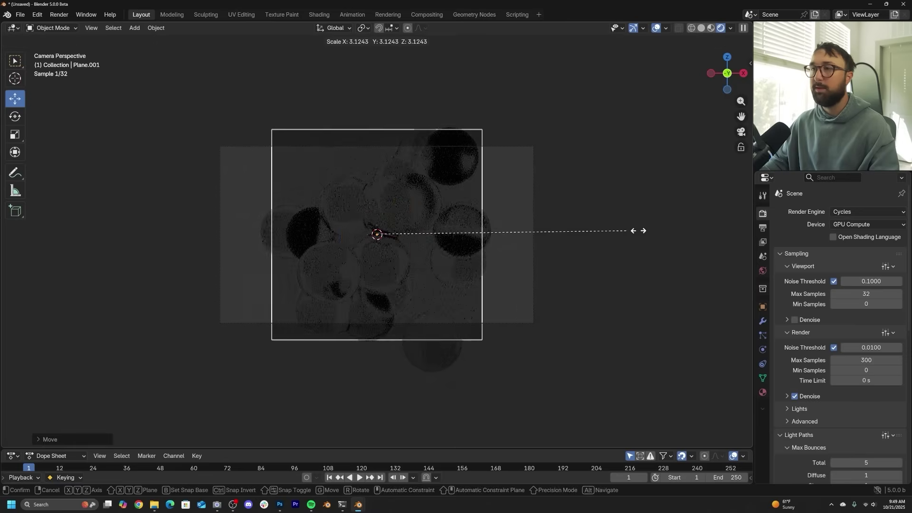
click(635, 236)
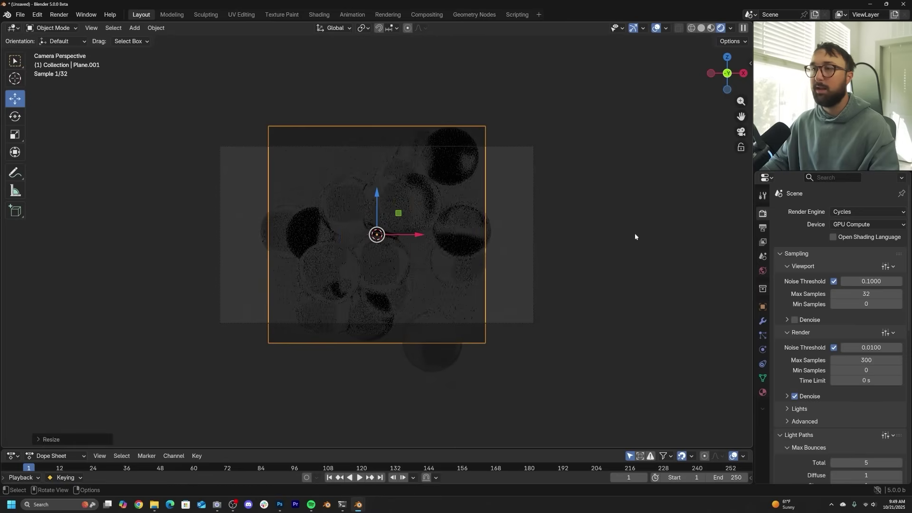
Stretch the plane along X until it covers the camera frame's width and apply its transform.
click(16, 139)
drag(418, 237, 449, 234)
key(ctrl+a)
click(570, 234)
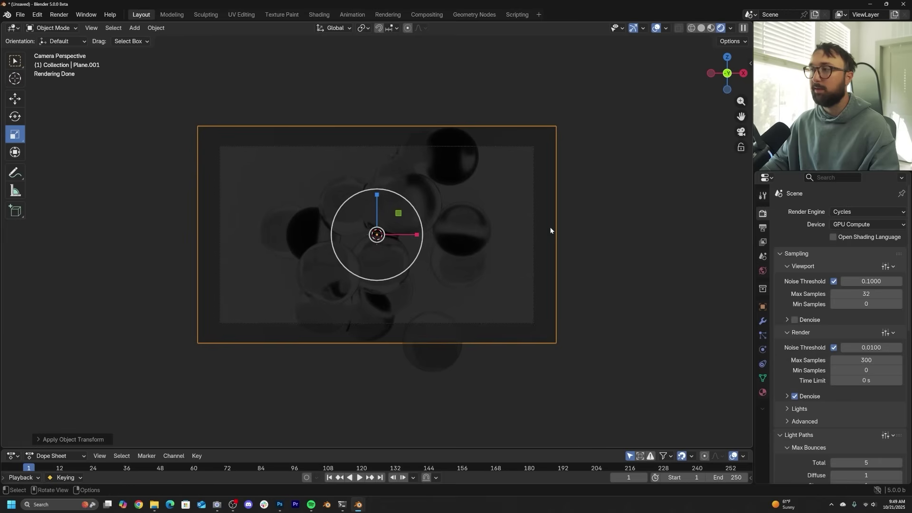
Switch to the Geometry Nodes workspace and set its viewport to rendered shading.
click(468, 16)
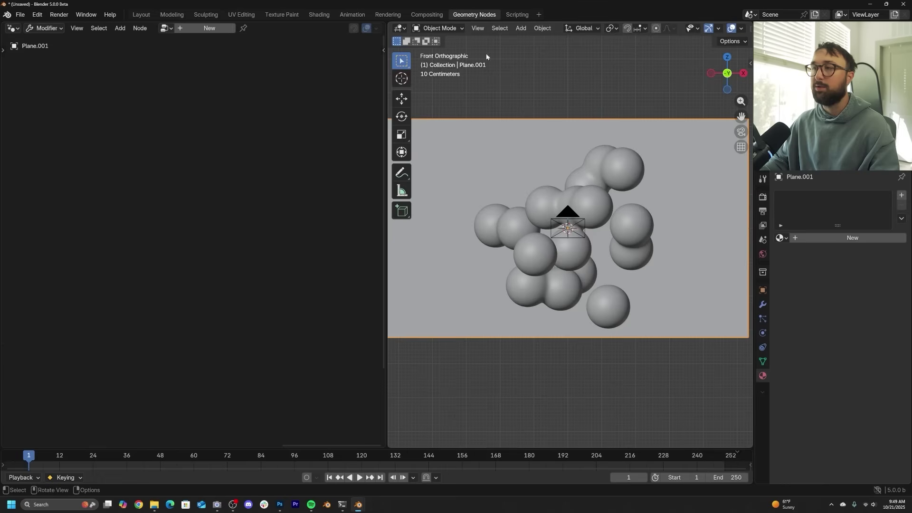
scroll(742, 28, down, 3)
click(734, 28)
scroll(592, 224, up, 3)
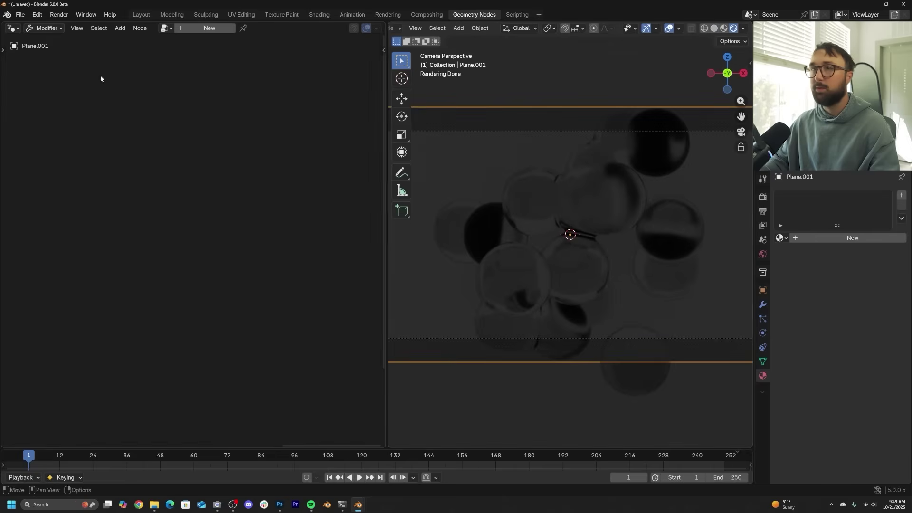
Change the node editor to the Shader Editor and create a new material for the background plane.
click(13, 28)
click(37, 101)
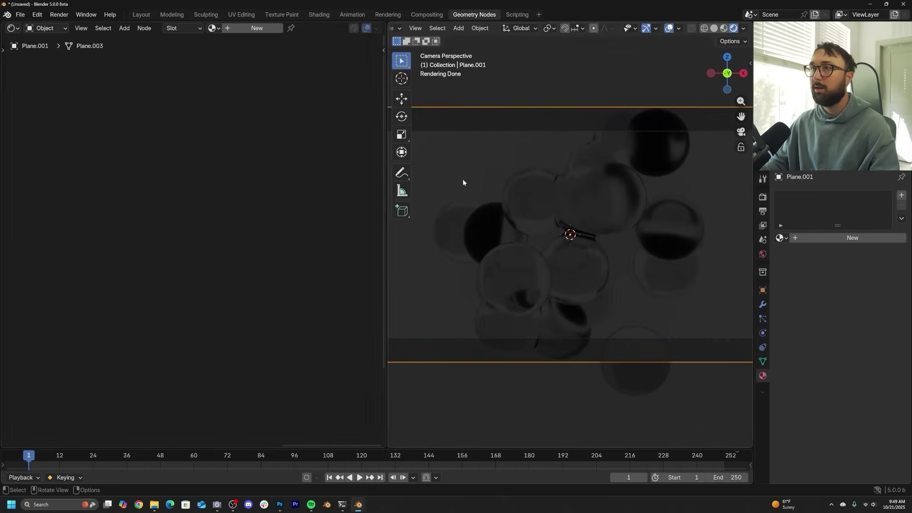
click(243, 28)
middle_drag(173, 245, 191, 206)
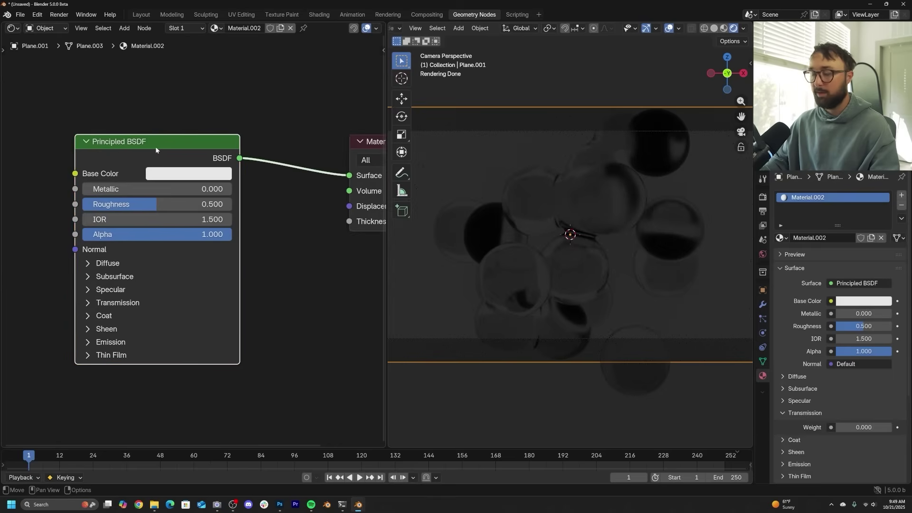
Replace the plane's Principled BSDF with an Emission shader connected to the material output's Surface.
key(x)
key(shift+a)
text(em)
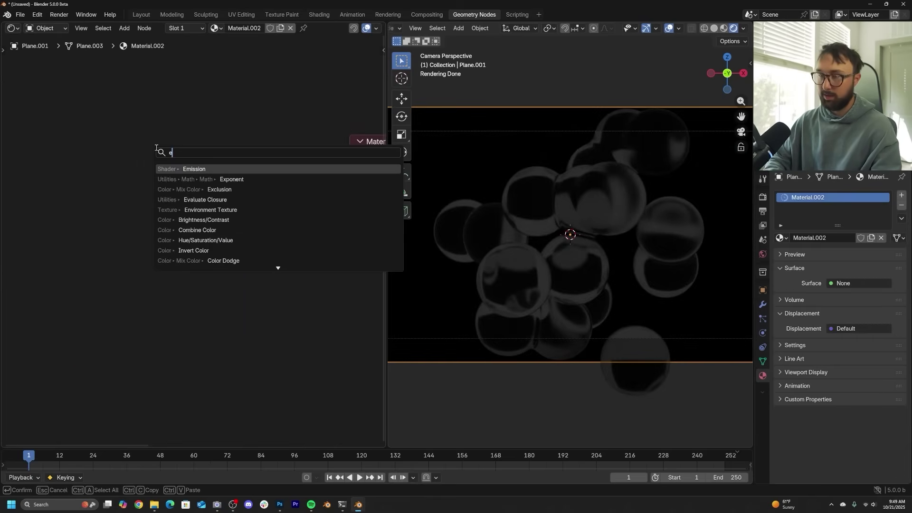
key(Return)
click(146, 166)
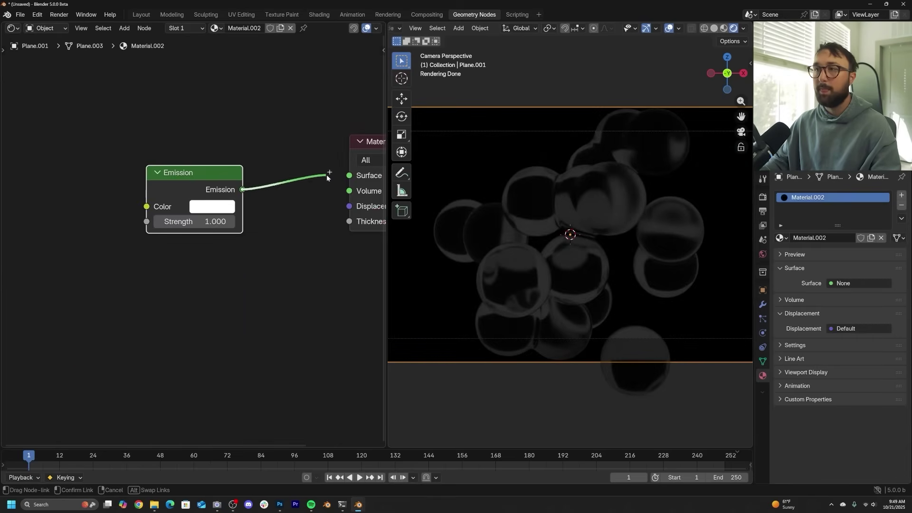
drag(327, 178, 348, 176)
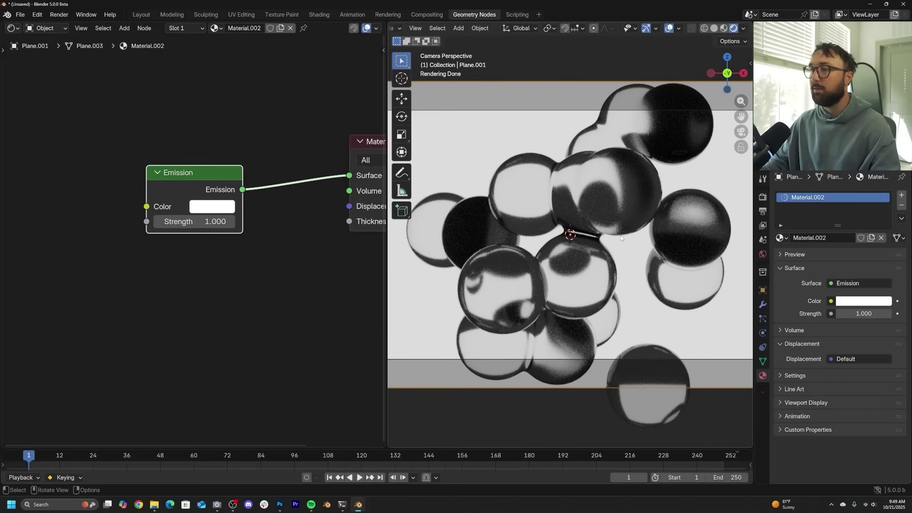
Add a Color Ramp node in front of the Emission shader.
middle_drag(121, 151, 204, 161)
key(shift+a)
text(c)
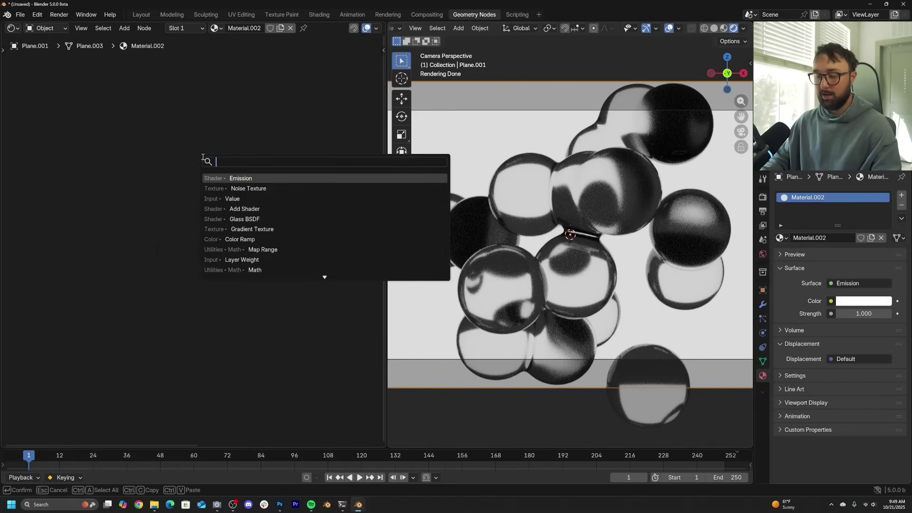
text(olor)
key(Down)
key(Down)
key(Down)
key(Down)
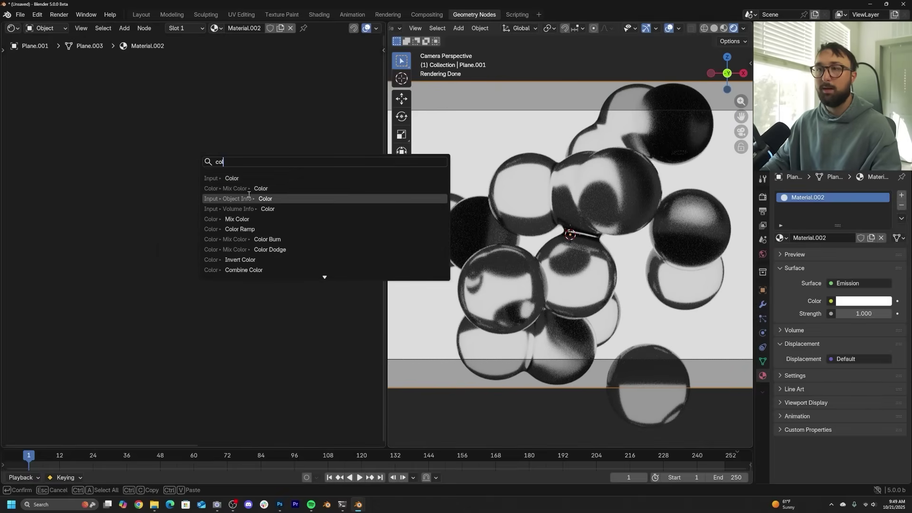
key(Return)
click(13, 186)
Tint the Color Ramp's white stop pale blue, about #CCEBFF, and connect the ramp's Color to the Emission color.
click(166, 270)
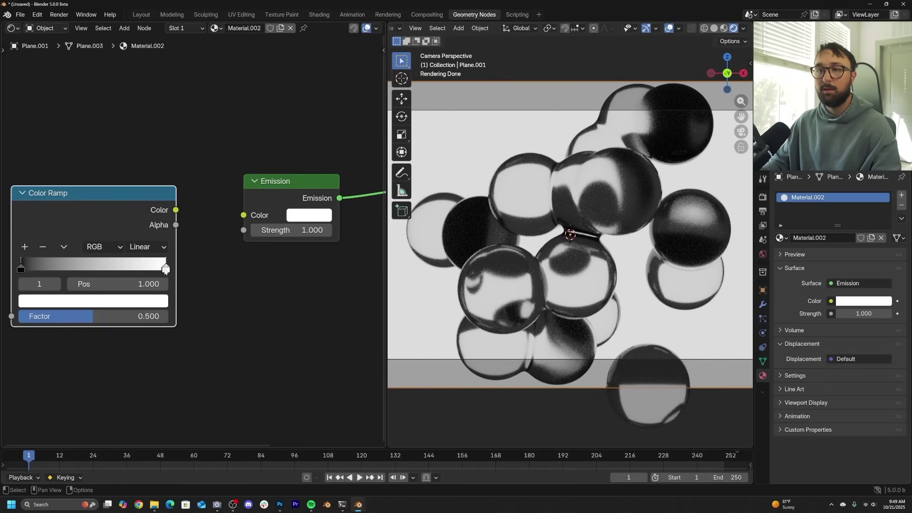
click(130, 301)
drag(75, 101, 83, 107)
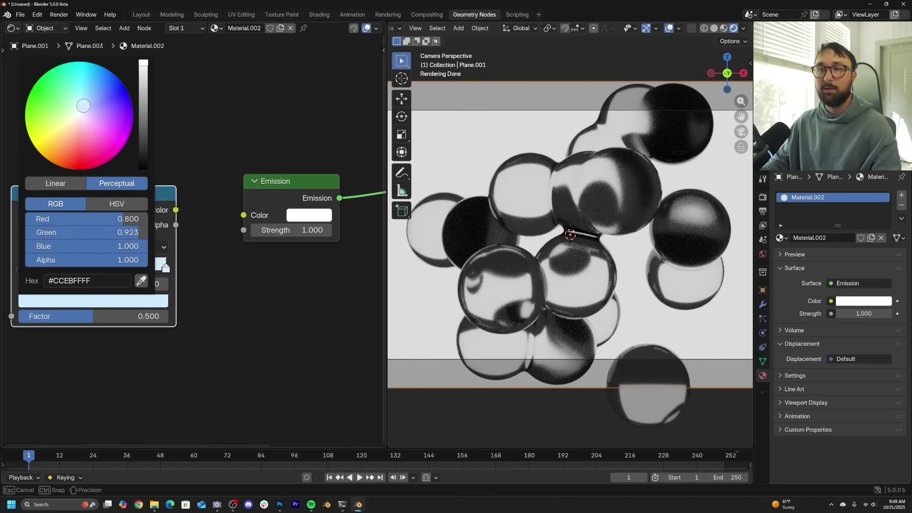
drag(225, 215, 244, 214)
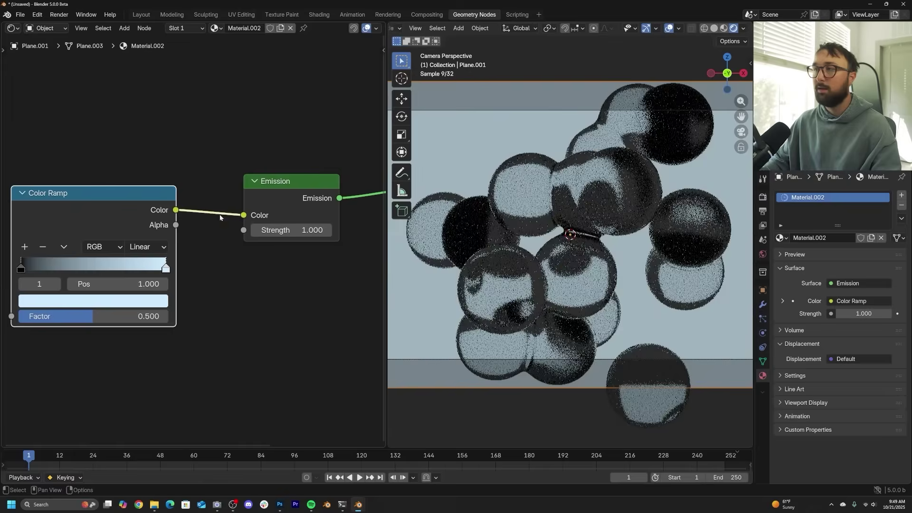
Add a Gradient Texture node in front of the Color Ramp.
middle_drag(30, 151, 169, 136)
key(shift+a)
text(gra)
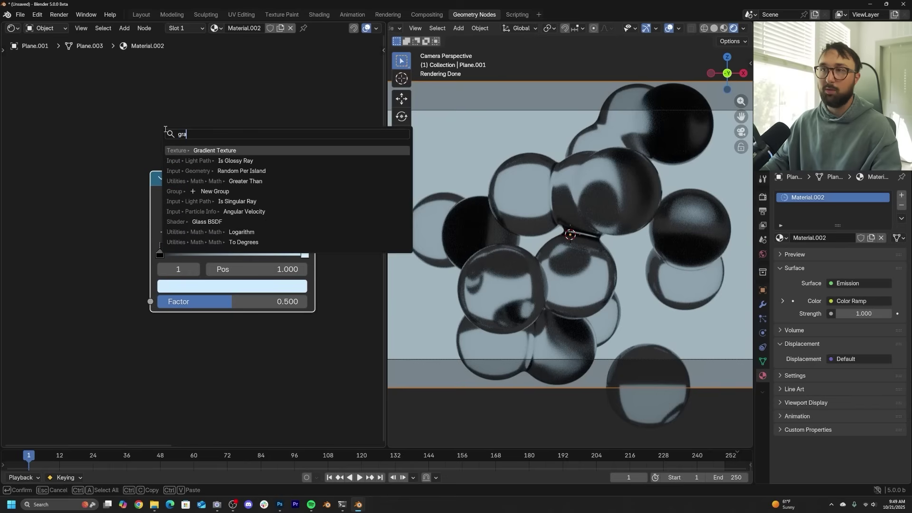
click(245, 148)
click(46, 200)
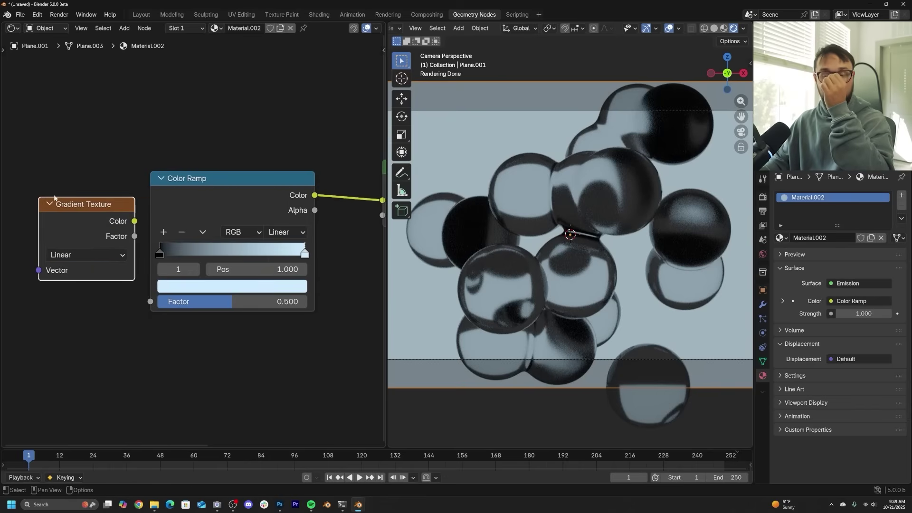
middle_drag(93, 195, 183, 170)
scroll(174, 187, down, 2)
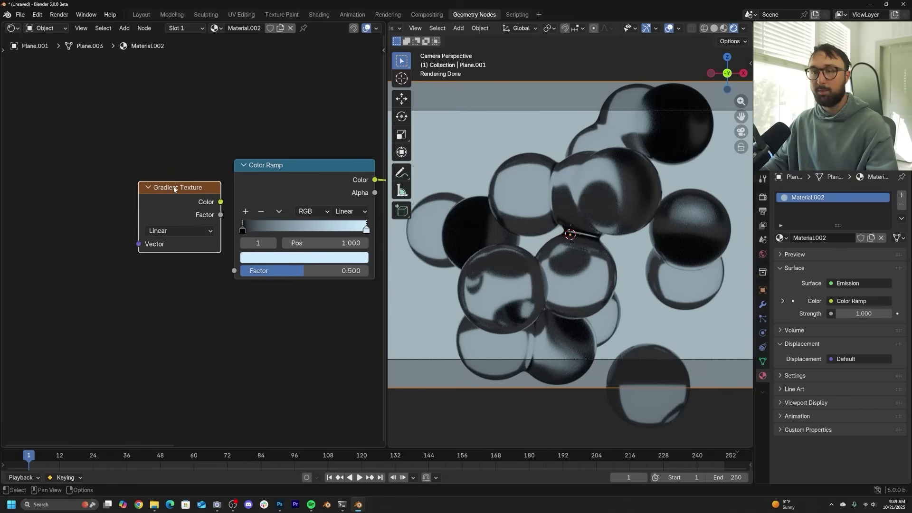
Add Texture Coordinate and Mapping nodes to the gradient using Object coordinates, and connect the gradient's Color to the Color Ramp's Factor.
key(ctrl+t)
middle_drag(38, 211, 138, 195)
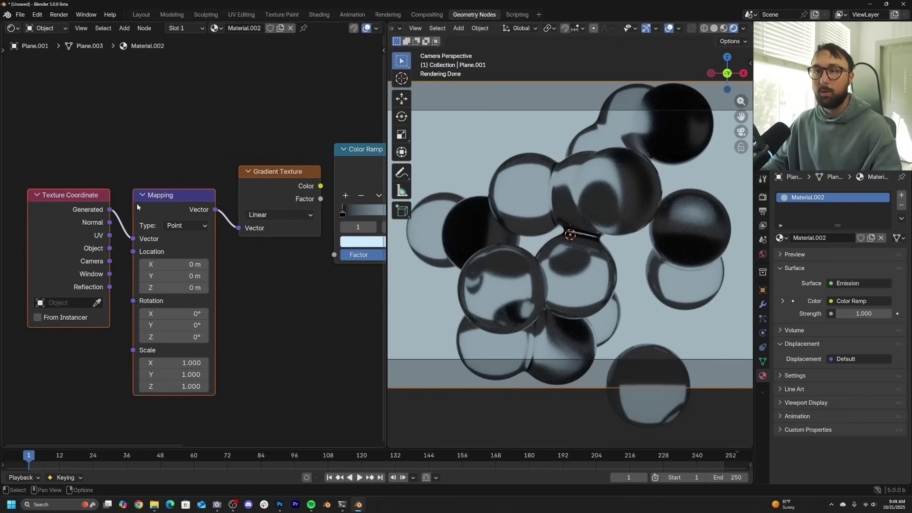
drag(92, 240, 67, 204)
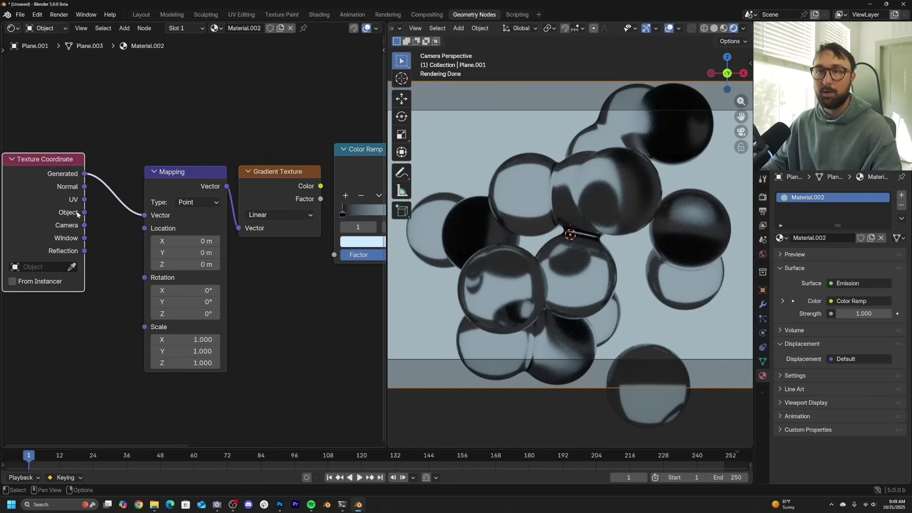
drag(141, 217, 143, 216)
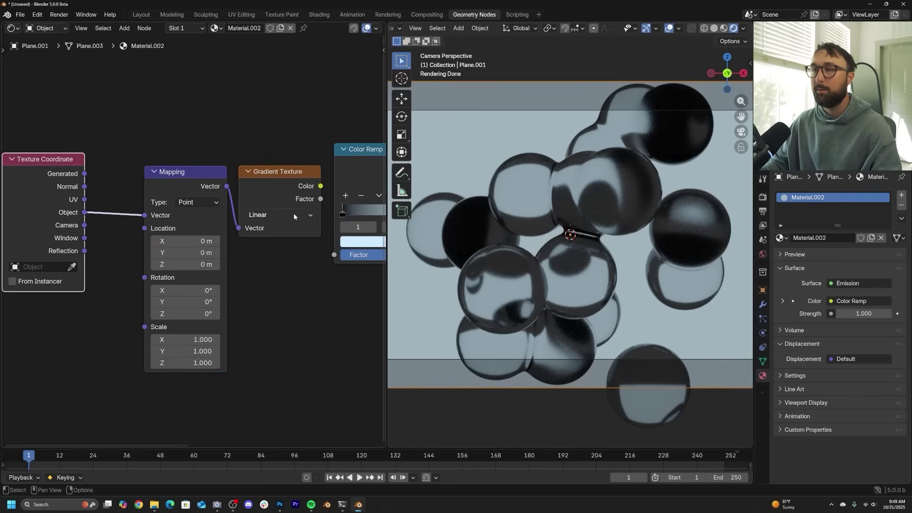
middle_drag(328, 191, 172, 194)
drag(166, 189, 179, 258)
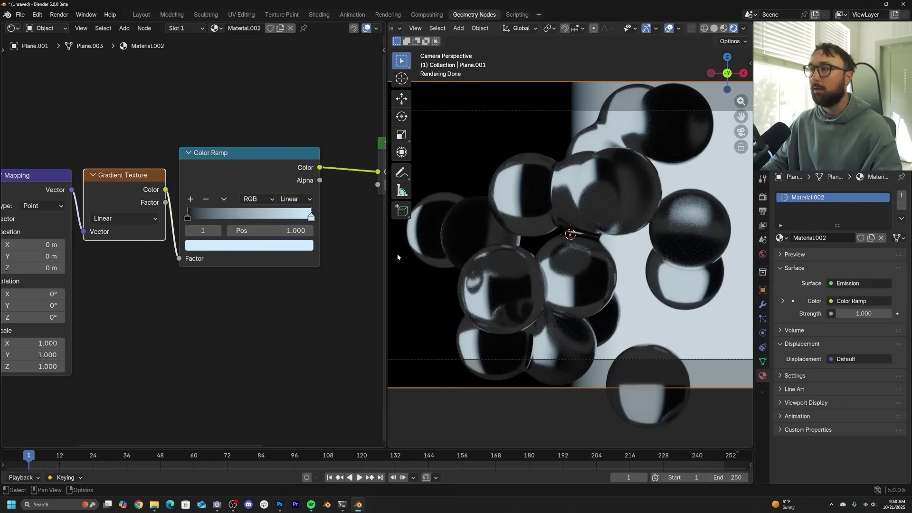
Set the Mapping node's Z rotation to 90° so the gradient runs vertically across the plane.
scroll(533, 247, down, 1)
middle_drag(100, 242, 233, 237)
scroll(209, 239, up, 1)
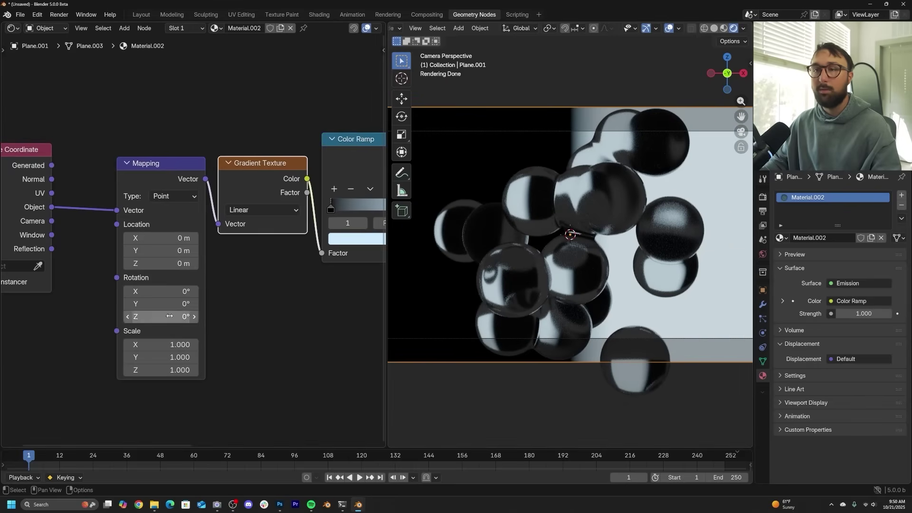
drag(172, 319, 216, 319)
click(171, 317)
text(9)
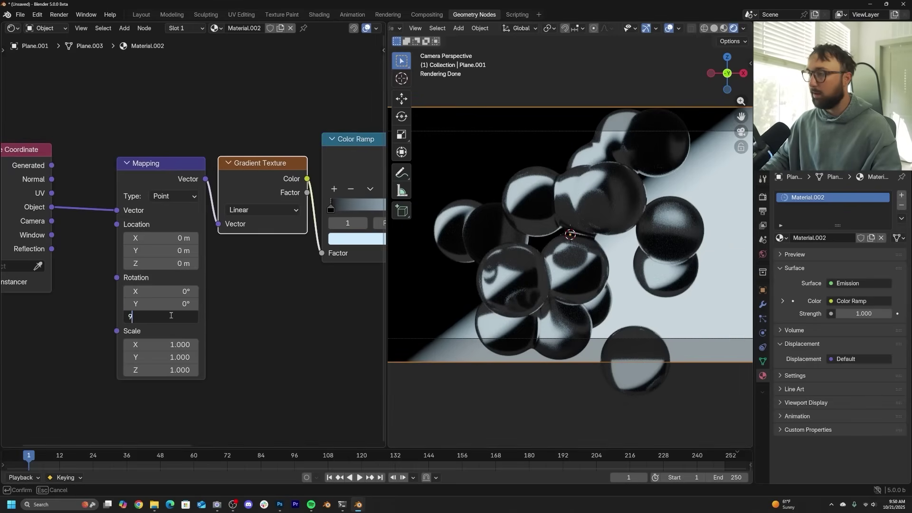
text(0)
key(Return)
Set the Color Ramp's interpolation to B-Spline and move its black stop to about 0.5.
middle_drag(161, 290, 26, 308)
click(313, 206)
click(326, 282)
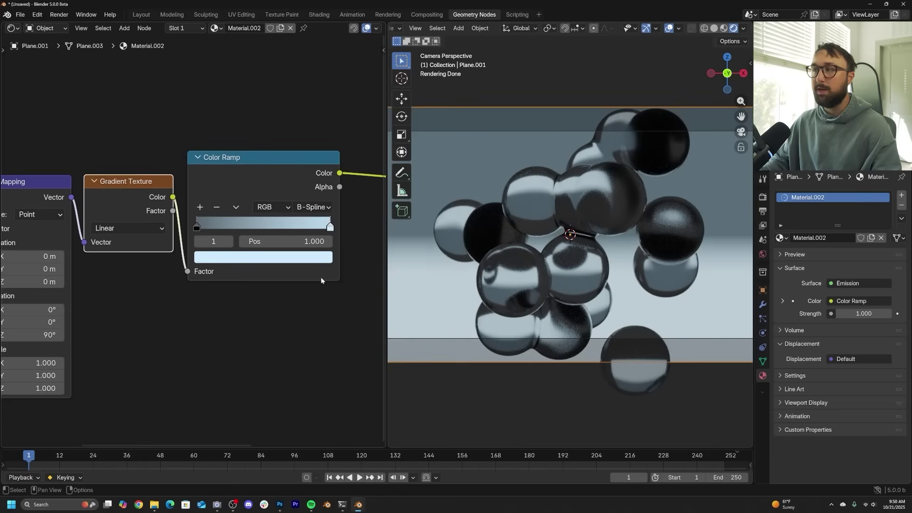
drag(196, 224, 266, 228)
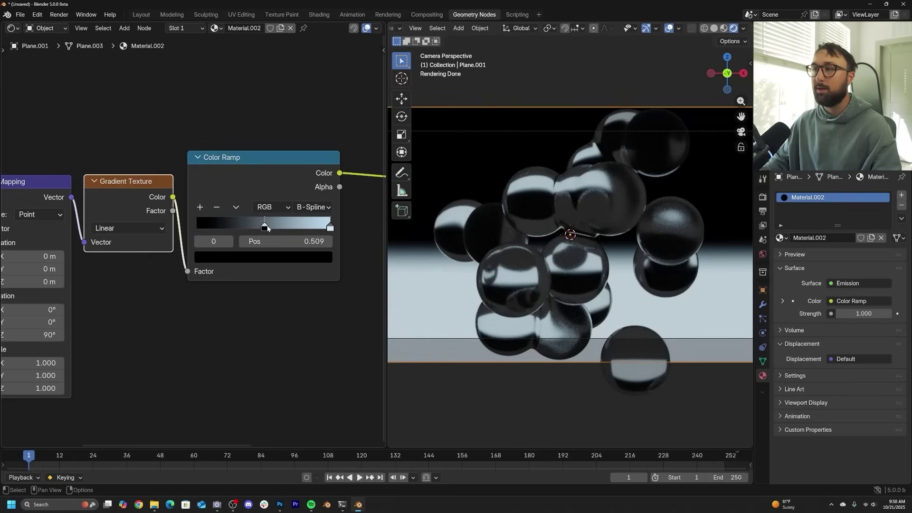
middle_drag(181, 312, 226, 305)
mouse_move(71, 382)
mouse_down()
mouse_move(134, 371)
mouse_move(75, 370)
mouse_move(85, 373)
mouse_up()
key(ctrl+z)
key(ctrl+z)
mouse_move(71, 262)
mouse_down()
mouse_move(86, 262)
mouse_move(71, 262)
mouse_up()
key(Escape)
Set the Mapping node's X location to 0.64 m and its Y scale to 0.190.
mouse_move(72, 249)
mouse_down()
mouse_move(119, 250)
mouse_move(82, 250)
mouse_up()
drag(84, 369, 92, 369)
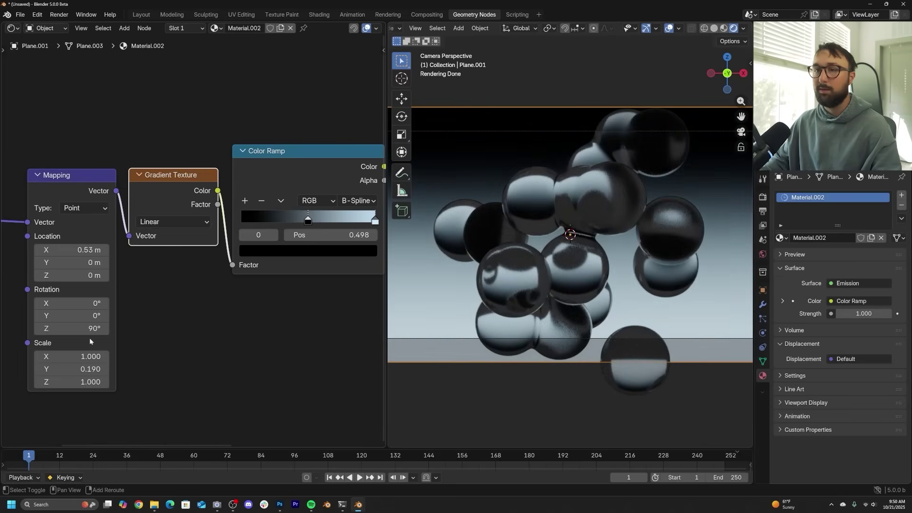
mouse_move(71, 250)
mouse_down()
mouse_move(87, 250)
mouse_move(77, 250)
mouse_up()
Darken the world background color to black.
click(762, 255)
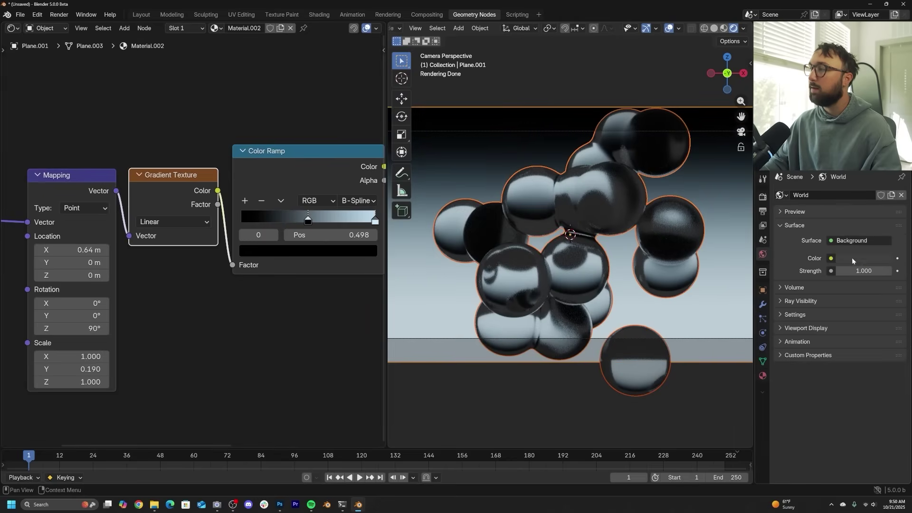
click(863, 257)
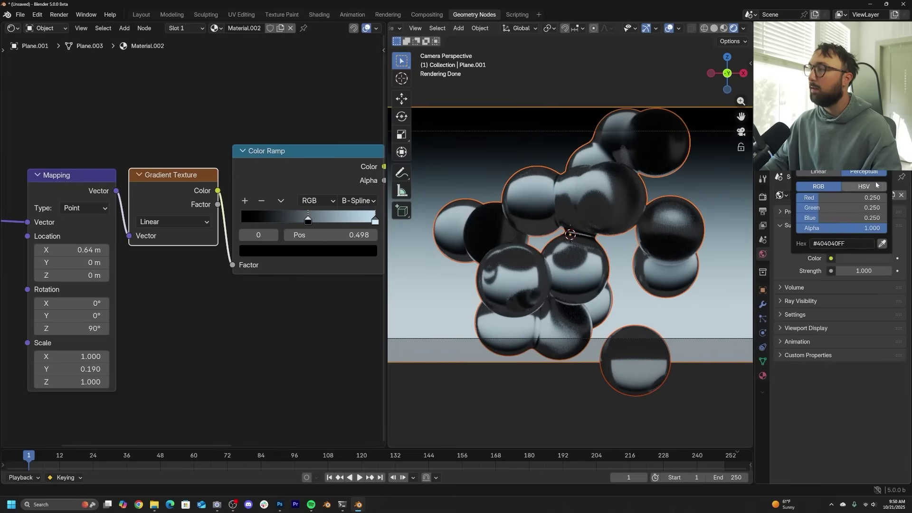
drag(882, 157, 882, 177)
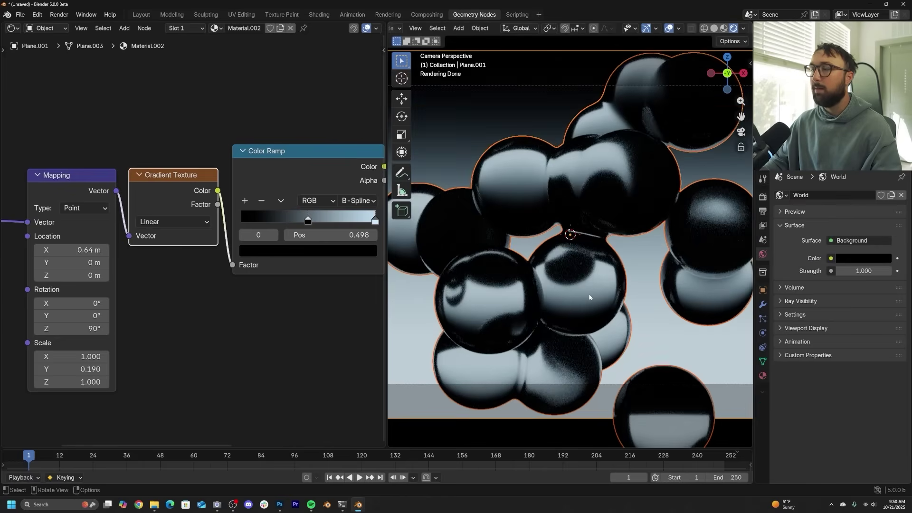
scroll(651, 284, down, 3)
middle_drag(673, 284, 529, 320)
key(KP_0)
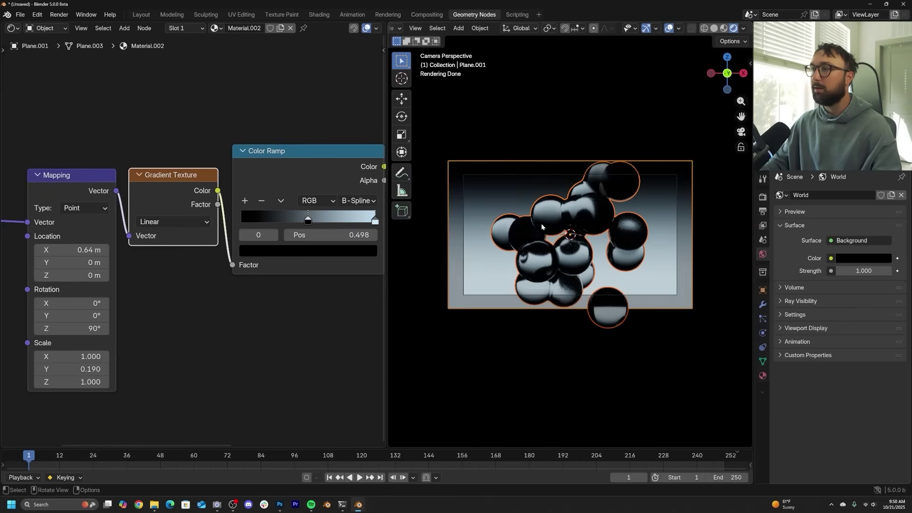
scroll(565, 220, up, 5)
scroll(533, 227, down, 4)
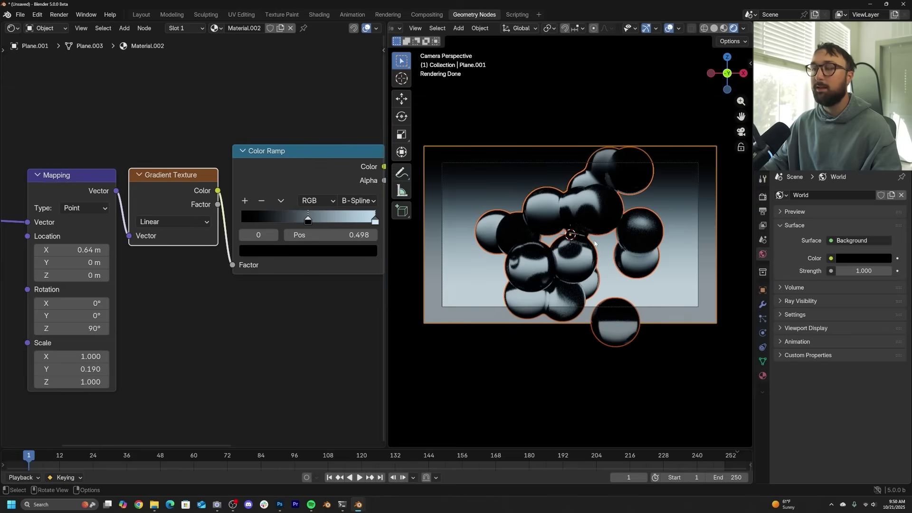
Duplicate the background plane and move the copy along Y behind the original.
middle_drag(611, 240, 528, 80)
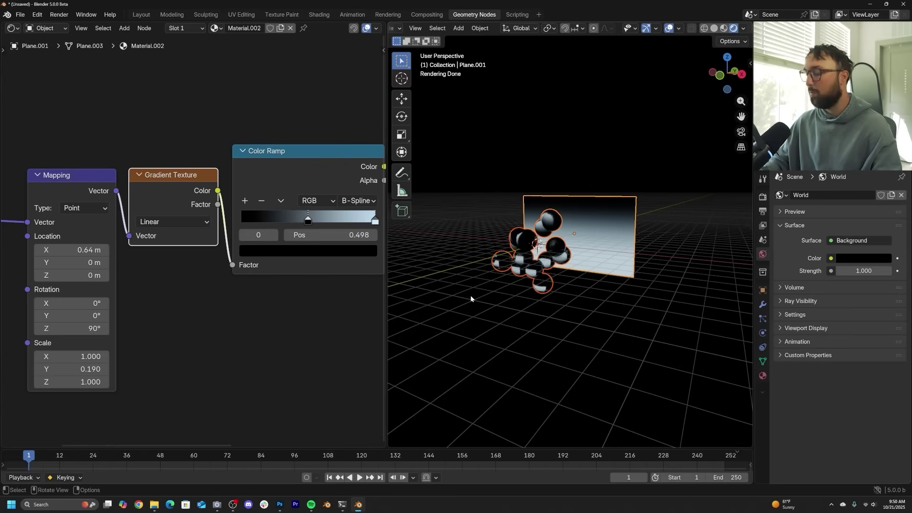
middle_drag(539, 295, 526, 250)
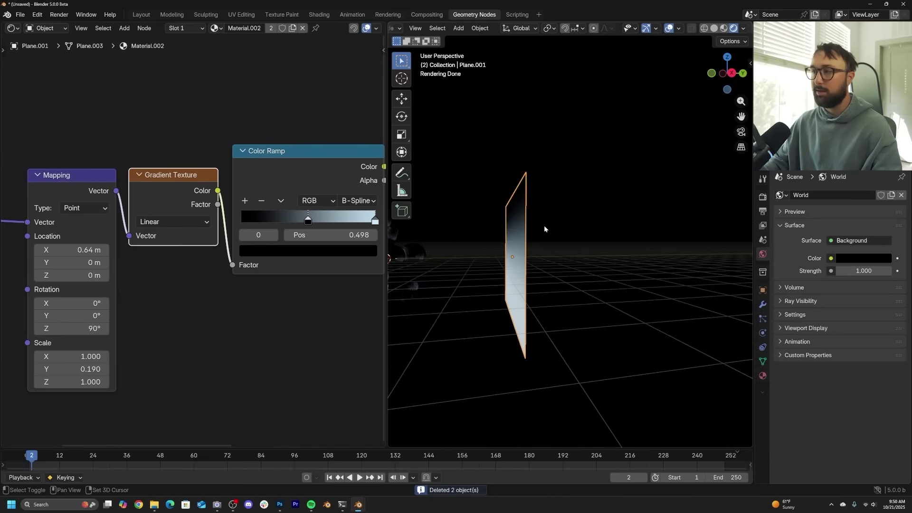
key(shift+d)
right_click(438, 169)
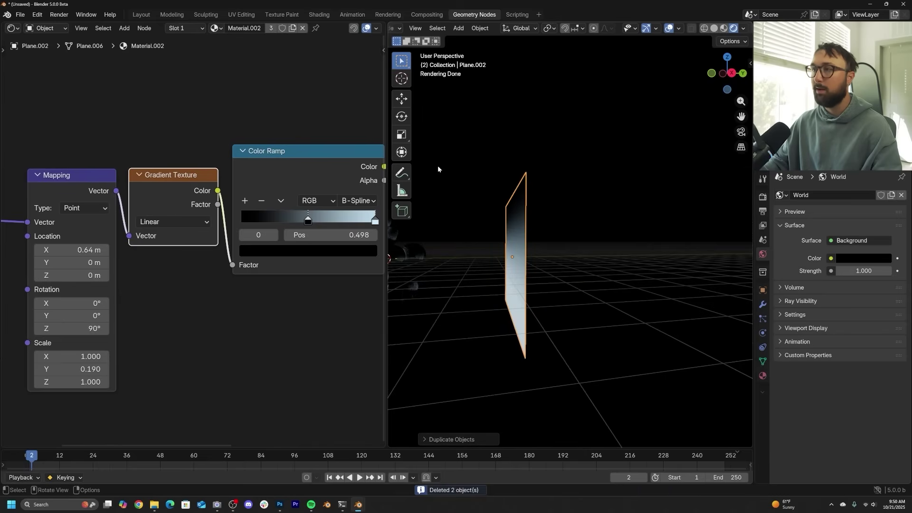
click(401, 98)
drag(553, 257, 631, 256)
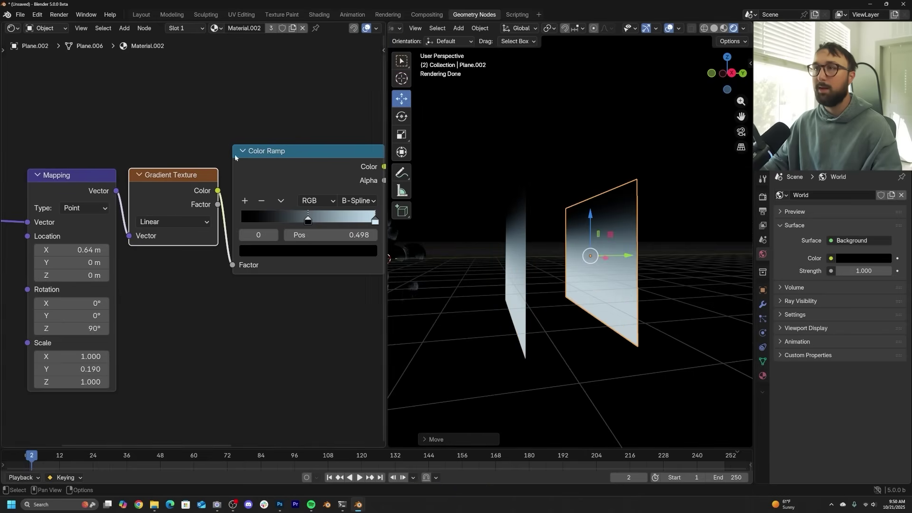
Give the duplicated plane its own single-user material and disconnect the Color Ramp from its Emission color.
click(272, 29)
middle_drag(330, 179, 212, 183)
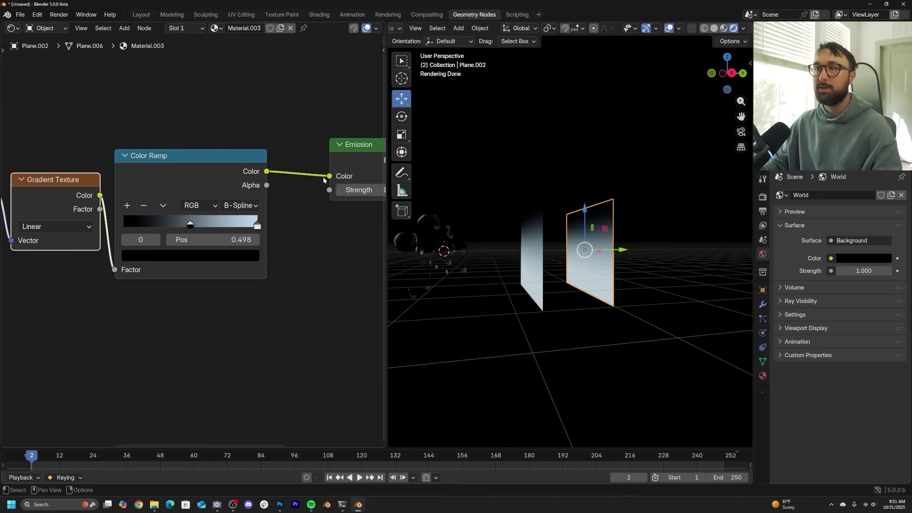
drag(327, 176, 332, 239)
middle_drag(332, 241, 280, 259)
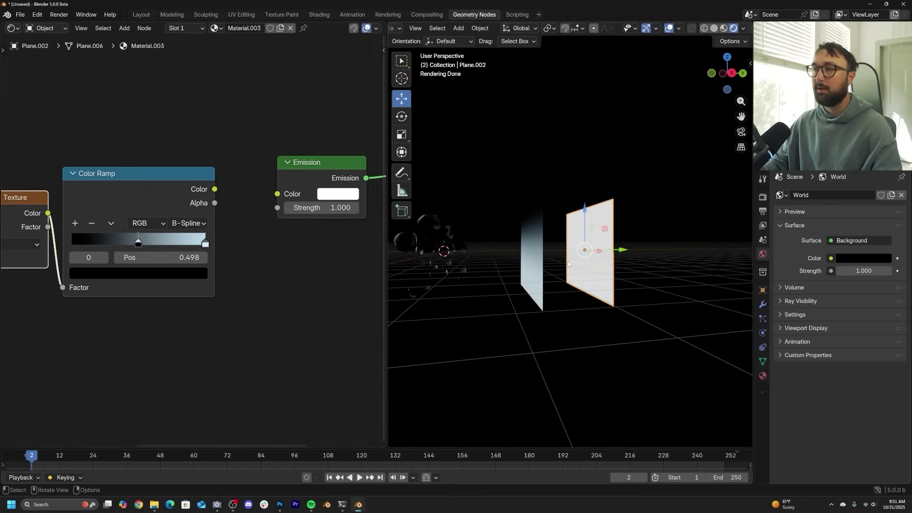
Copy the Color Ramp's light blue end color into the Emission color and scale the rear plane up to fill the camera view's background.
click(205, 244)
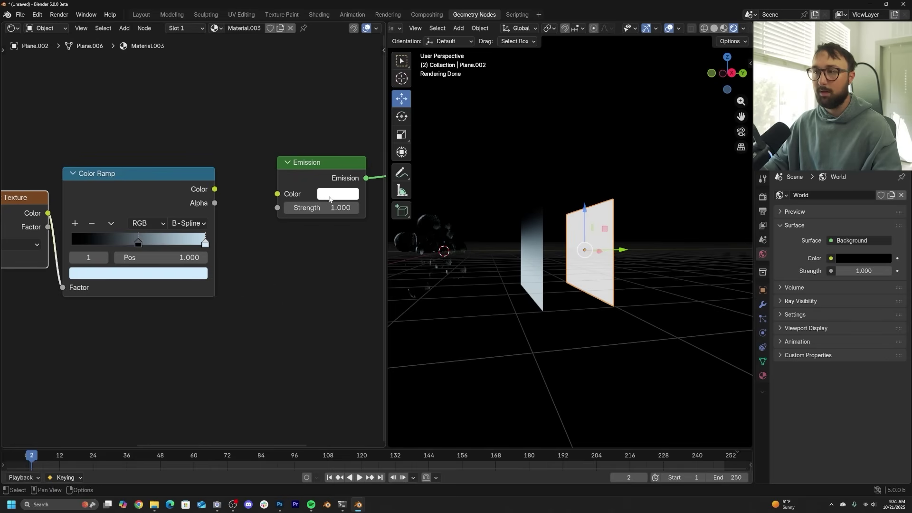
key(KP_0)
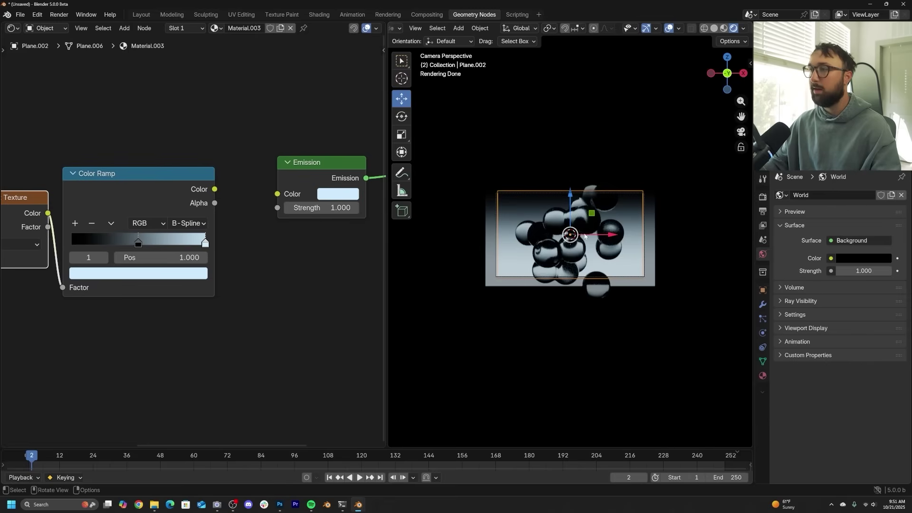
key(s)
click(727, 224)
scroll(666, 257, up, 5)
scroll(665, 257, down, 3)
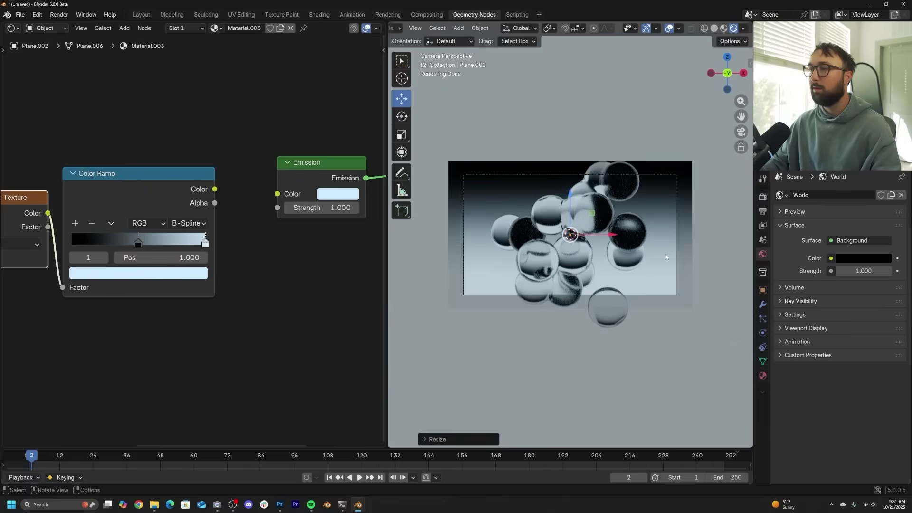
key(s)
click(662, 258)
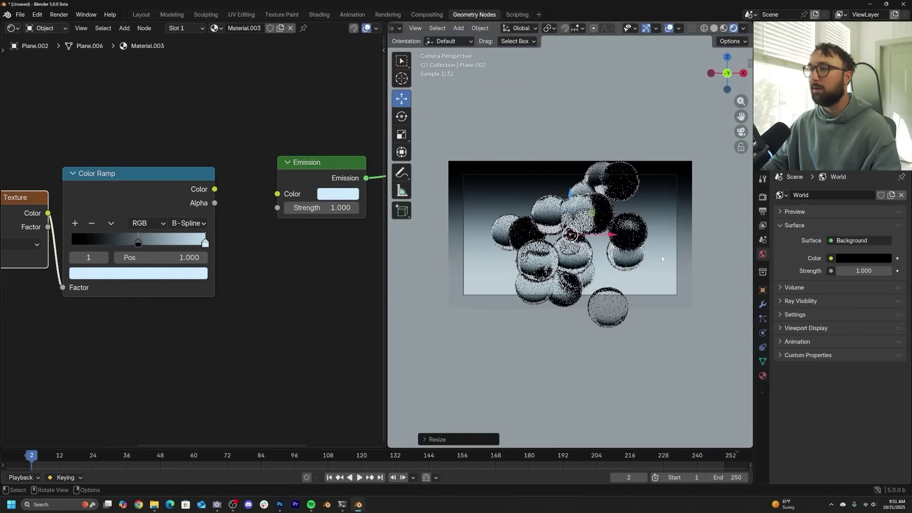
scroll(555, 252, up, 4)
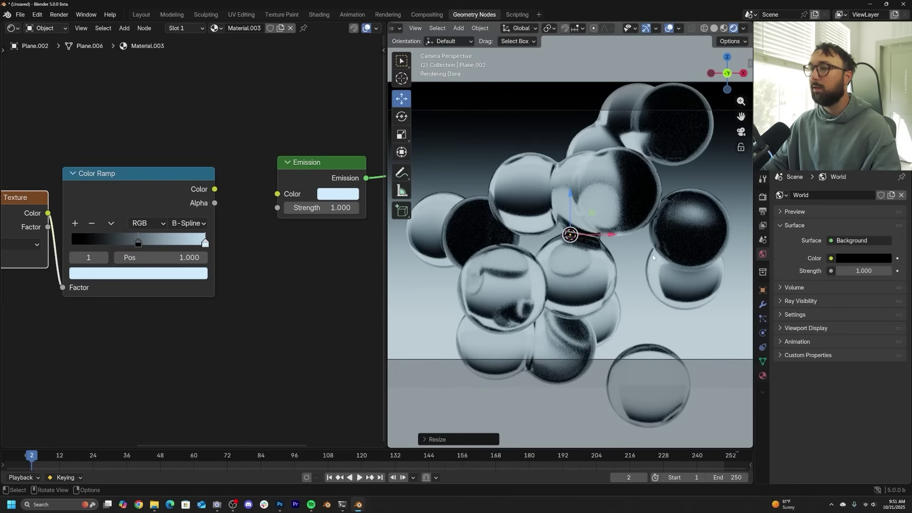
scroll(666, 249, down, 2)
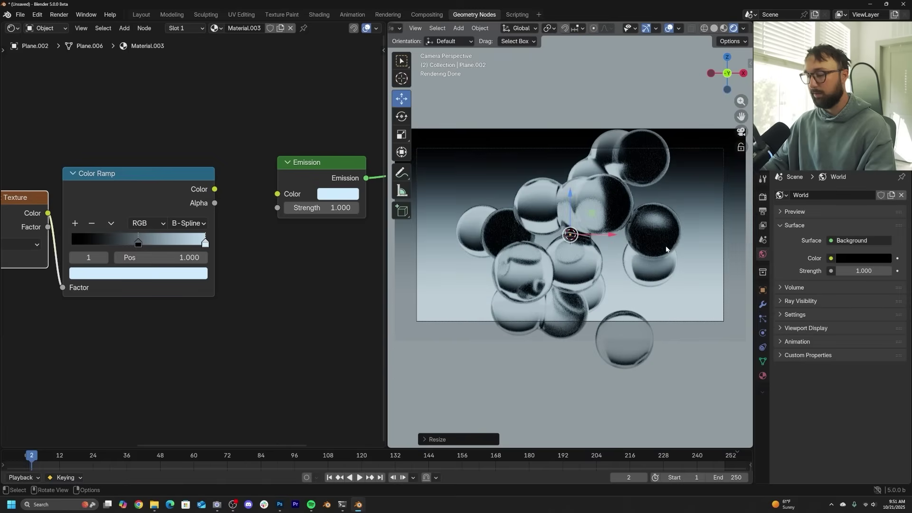
Hide the rear plane and reveal it again to compare its effect on the glass spheres.
key(h)
key(alt+h)
scroll(665, 246, up, 2)
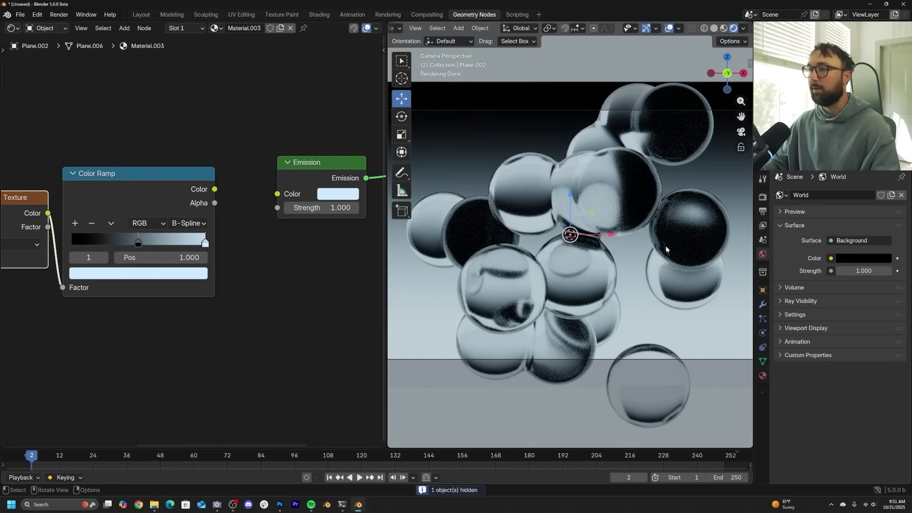
scroll(639, 241, down, 2)
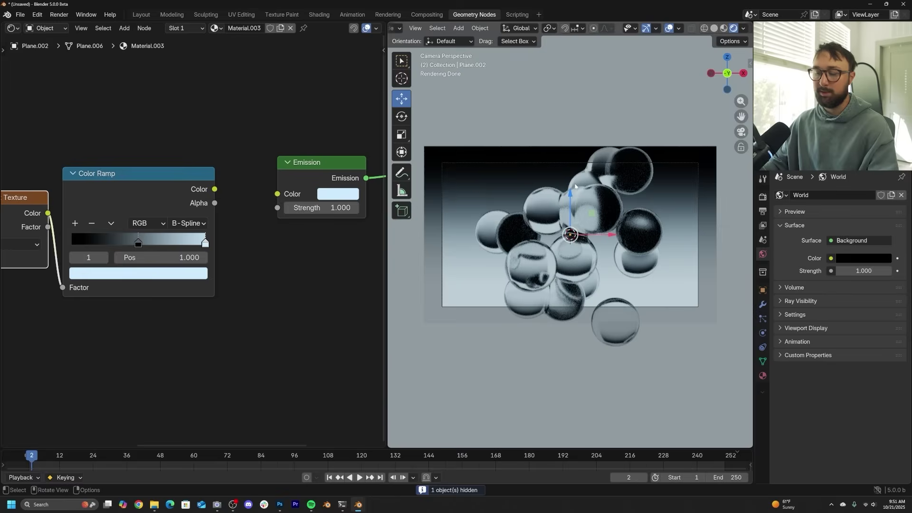
Restrict the viewport render to a region covering the camera frame.
key(F3)
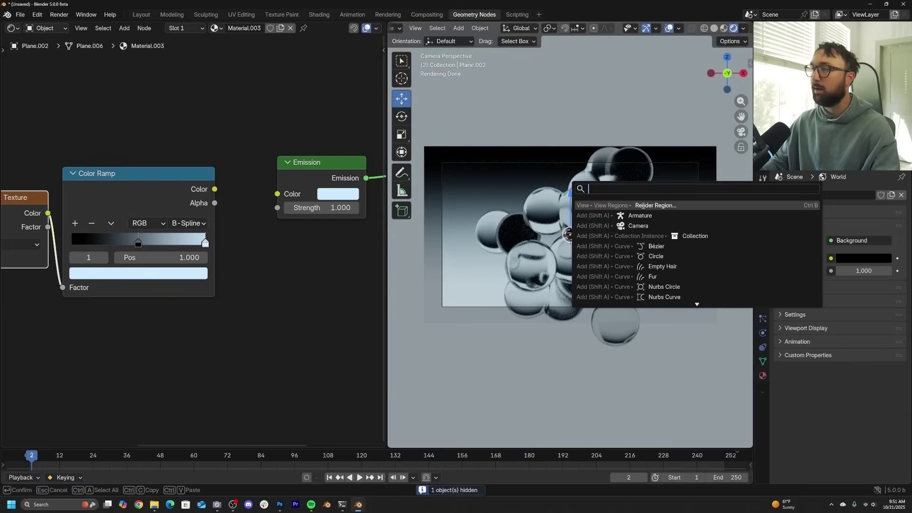
click(643, 205)
drag(434, 152, 716, 325)
scroll(665, 311, up, 3)
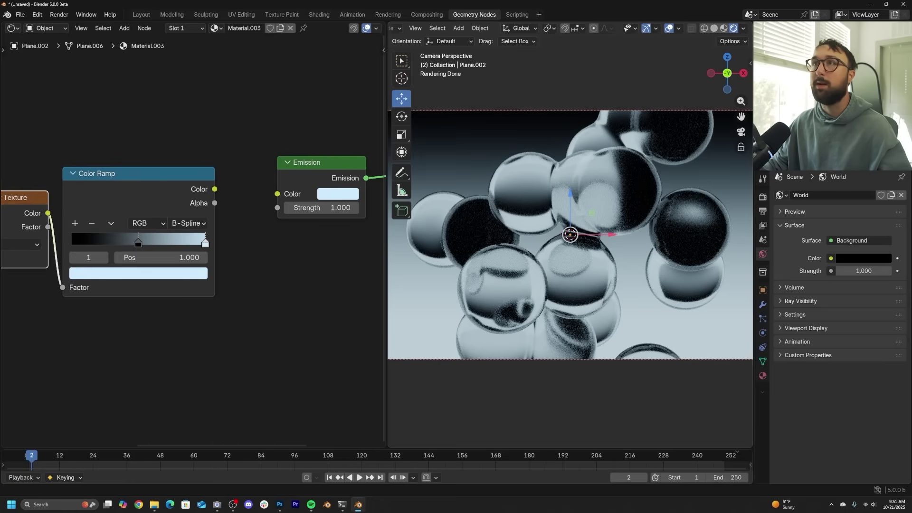
Set the front gradient plane's Emission strength to 2.380.
click(628, 181)
scroll(630, 183, up, 3)
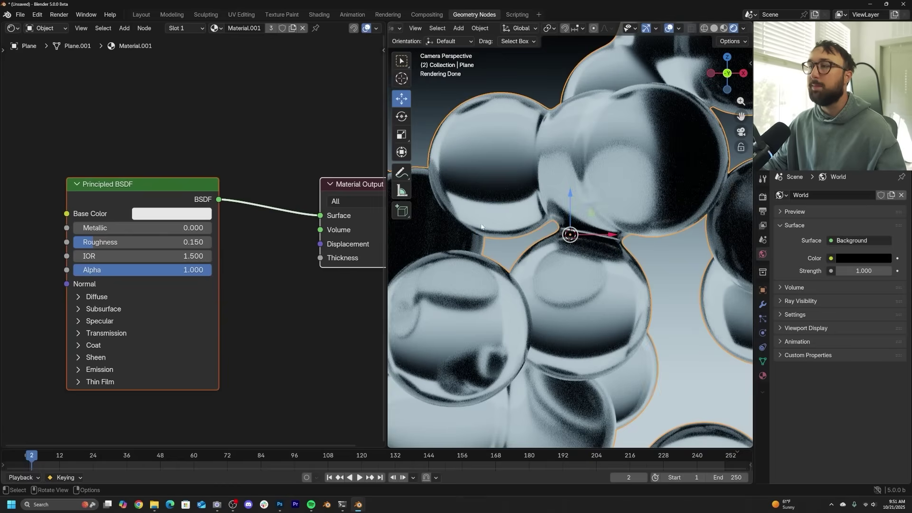
click(421, 139)
scroll(278, 238, down, 2)
middle_drag(278, 238, 105, 246)
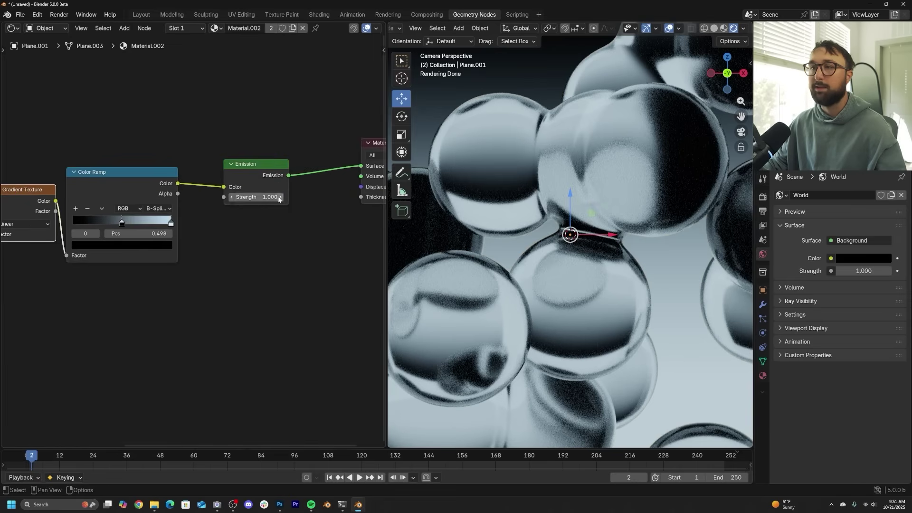
drag(278, 197, 343, 196)
scroll(619, 205, down, 3)
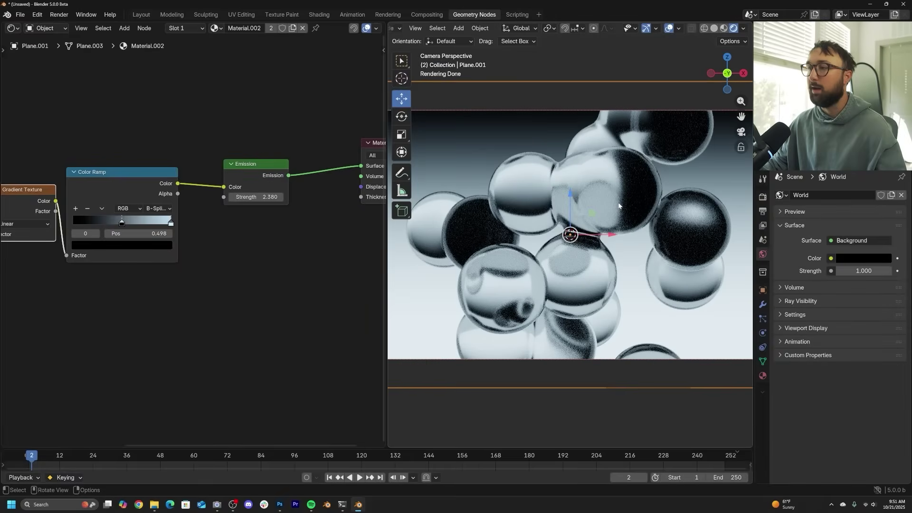
scroll(619, 206, up, 1)
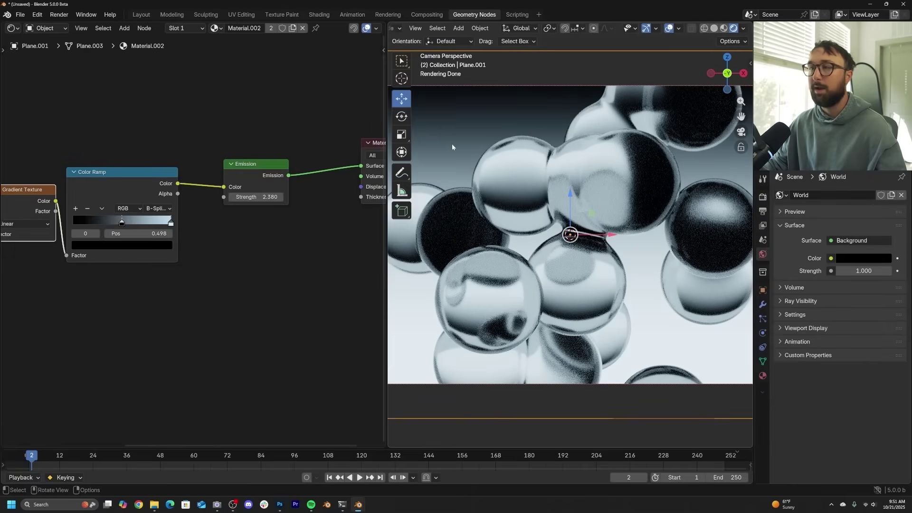
Replace the Principled BSDF in the metaball material with a Glass BSDF node.
click(630, 190)
click(181, 210)
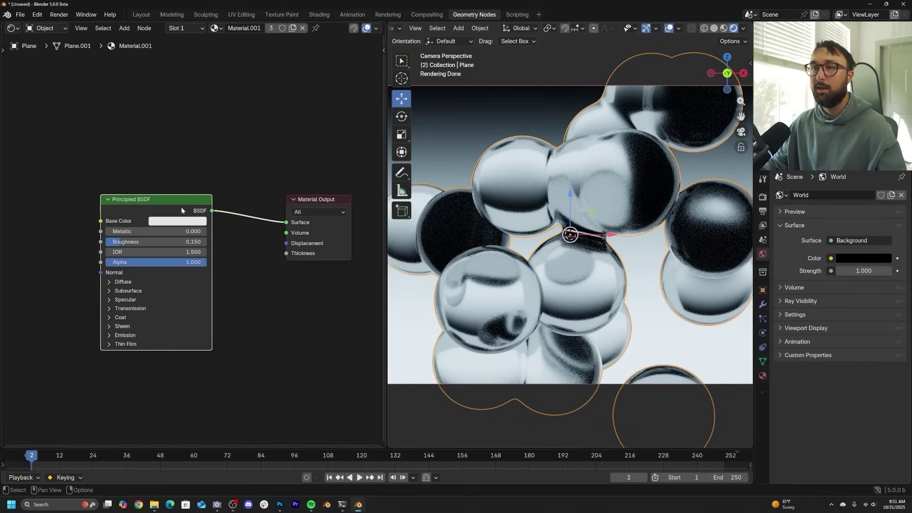
key(x)
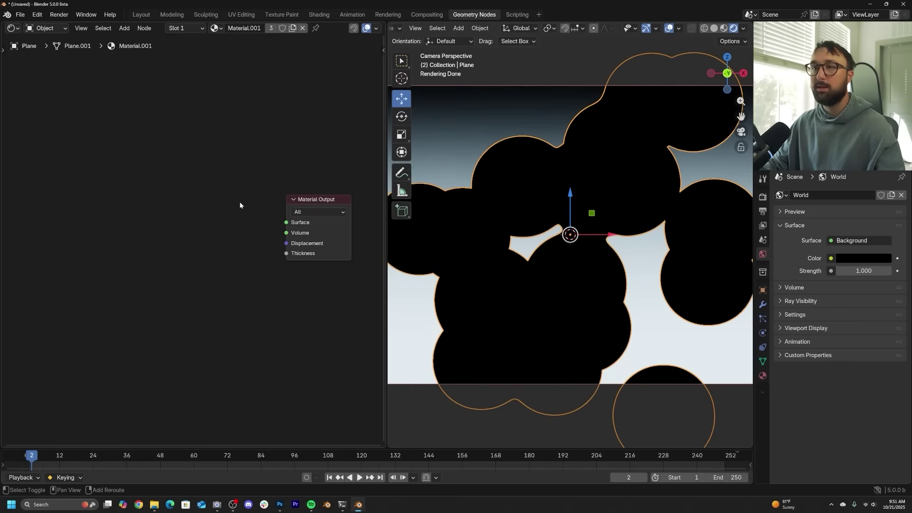
key(shift+a)
text(g)
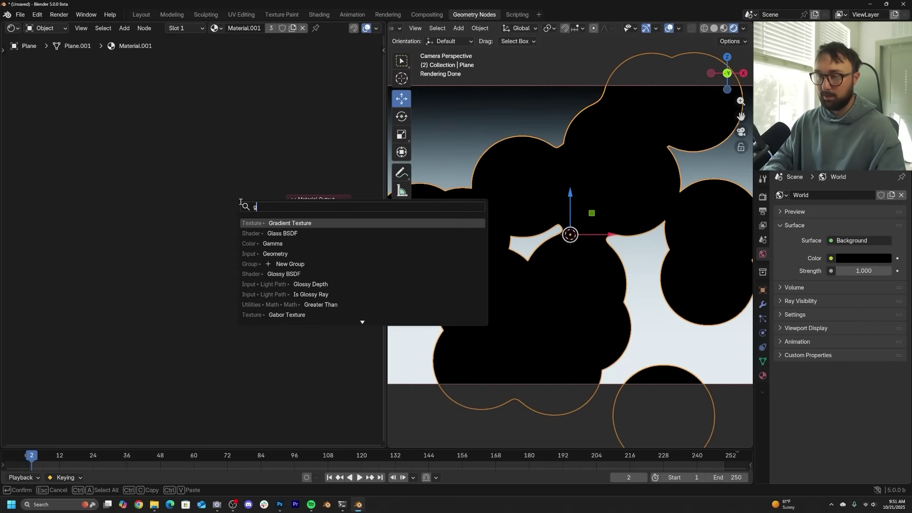
text(lass)
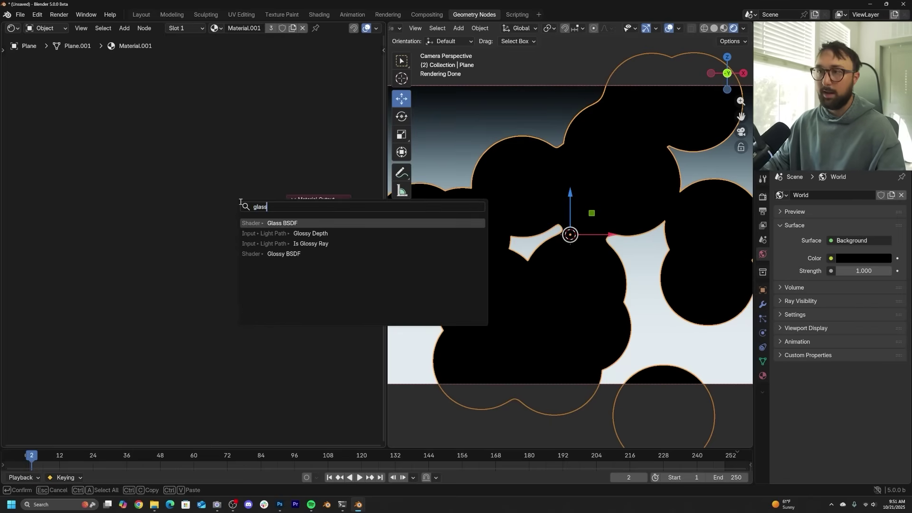
click(268, 223)
click(143, 219)
Insert an Add Shader node between the Glass BSDF and the Material Output's Surface input.
key(shift+a)
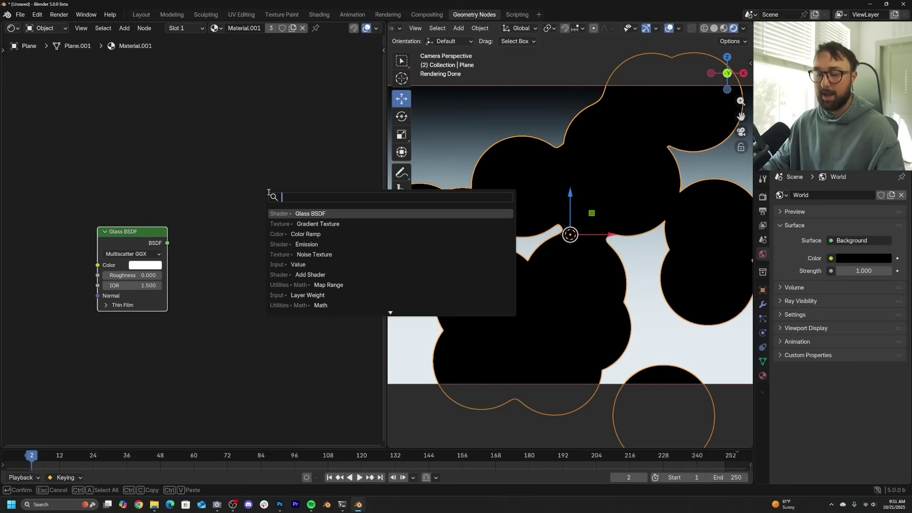
text(add)
click(310, 244)
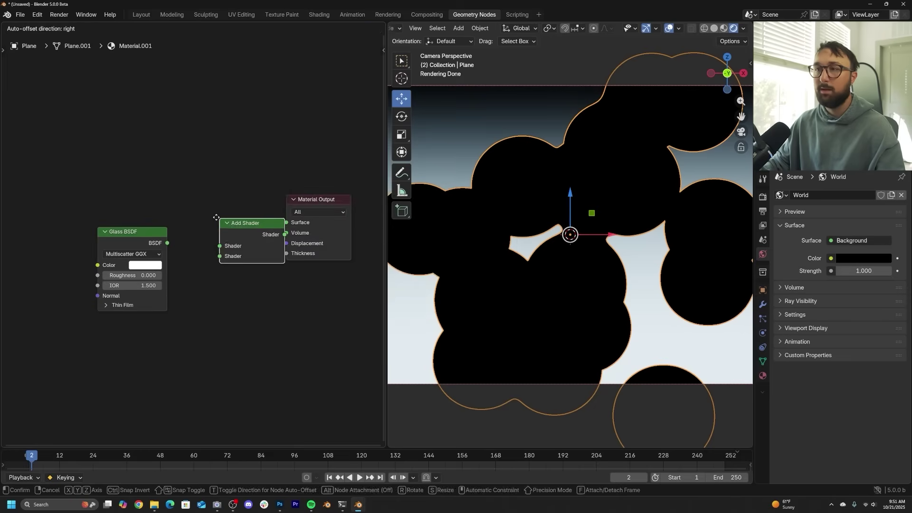
click(266, 234)
drag(126, 237, 252, 219)
Duplicate the Glass BSDF twice, stack the copies, and connect two of the glass shaders to the Add Shader's inputs.
key(shift+d)
click(101, 218)
key(shift+d)
click(101, 308)
drag(142, 220, 229, 195)
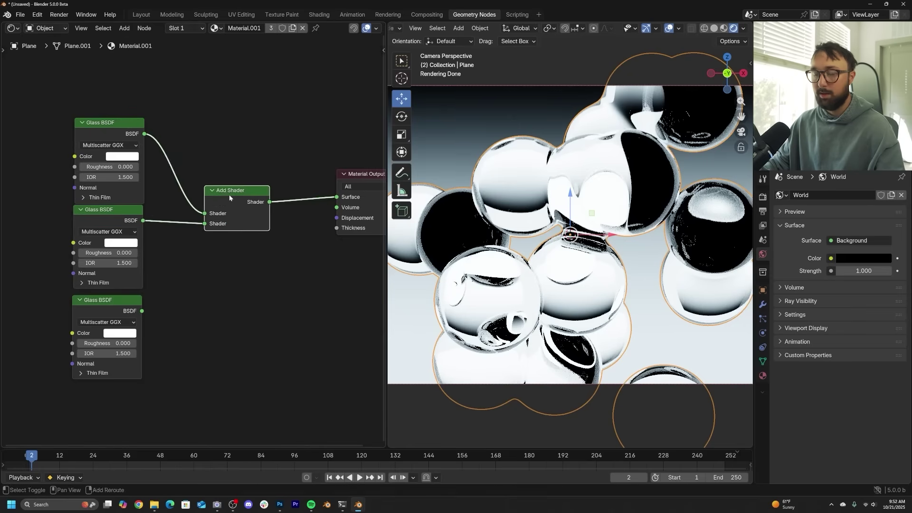
Duplicate the Add Shader in front of the Material Output and connect the third Glass BSDF to its free input.
key(shift+d)
click(312, 189)
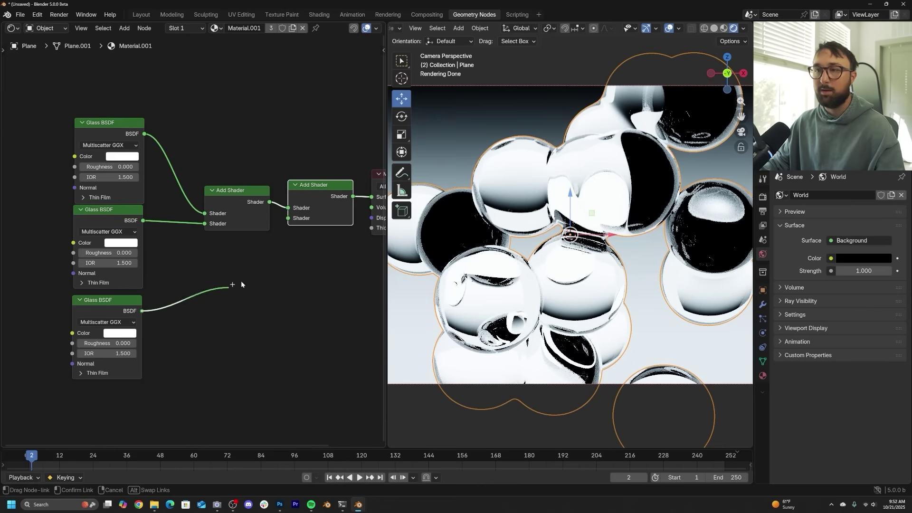
drag(287, 229, 288, 222)
Make the uppermost Glass BSDF pure red by setting its color's green and blue values to 0.
middle_drag(137, 161, 195, 169)
click(185, 165)
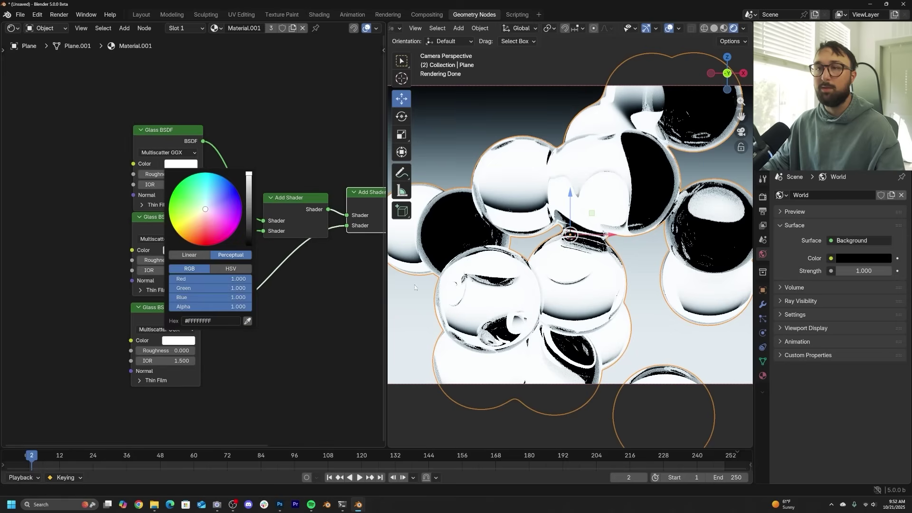
scroll(253, 286, up, 2)
click(180, 137)
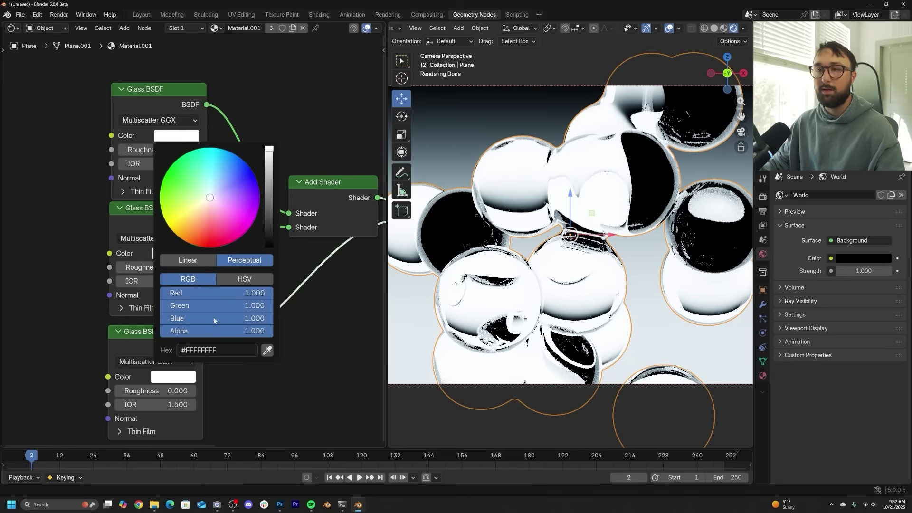
drag(231, 307, 158, 317)
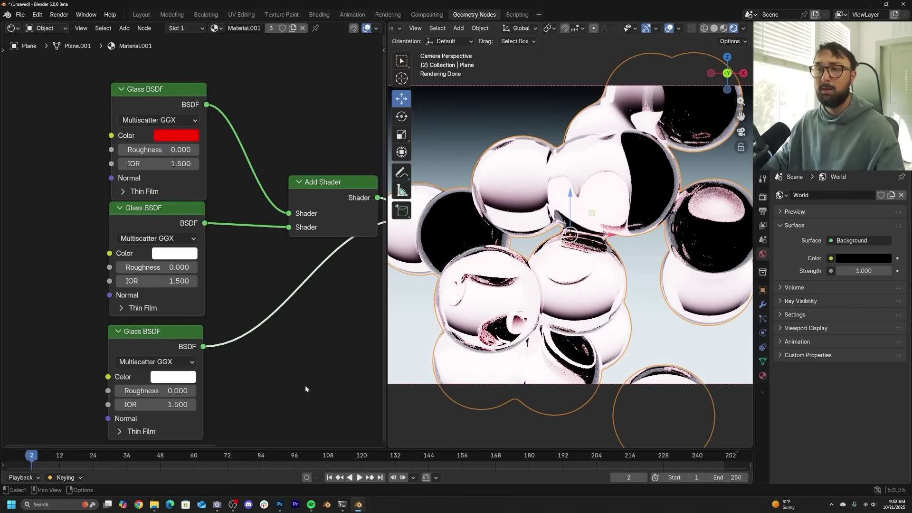
Make the middle Glass BSDF pure green by setting its color's red and blue values to 0.
click(174, 255)
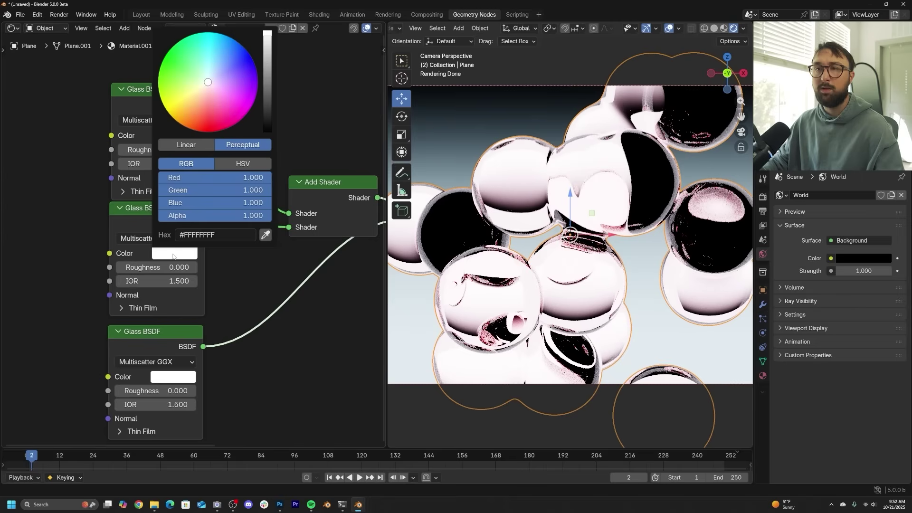
drag(264, 203, 153, 203)
drag(252, 178, 143, 180)
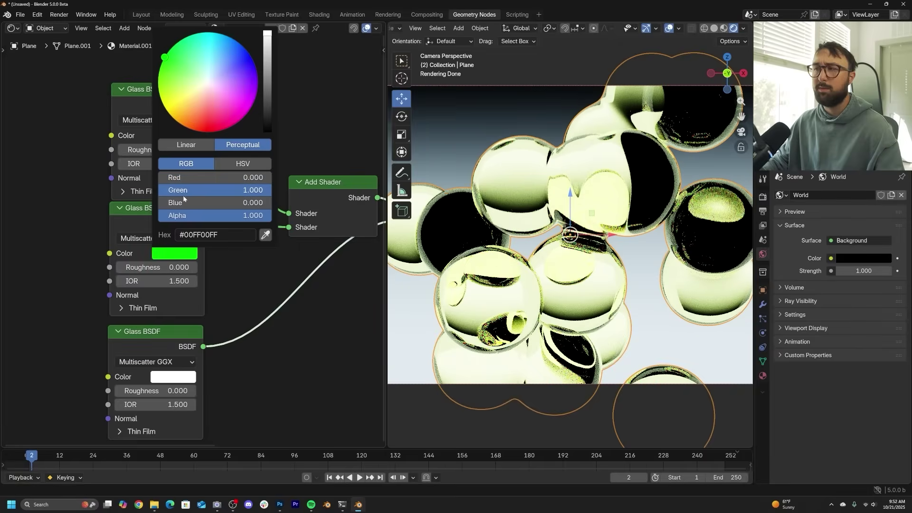
Make the lowest Glass BSDF pure blue by setting its color's red and green values to 0.
middle_drag(240, 385, 278, 340)
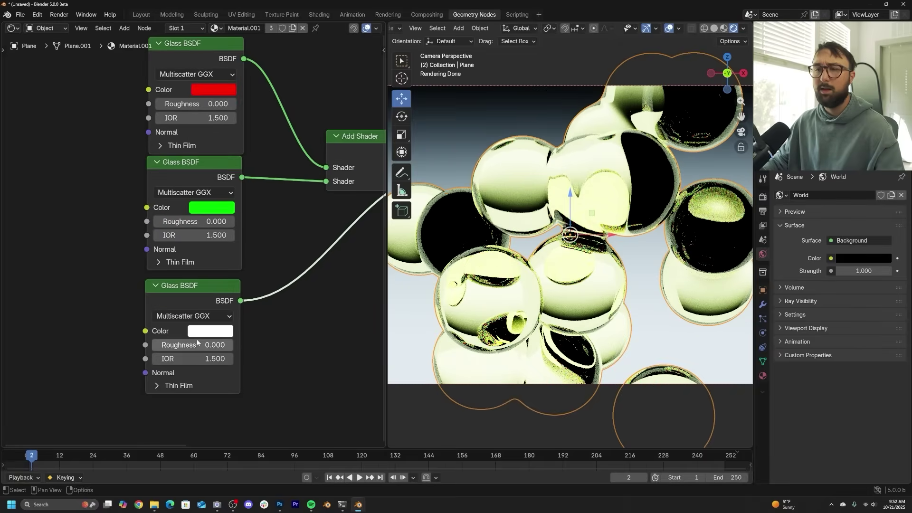
click(211, 331)
key(BackSpace)
key(BackSpace)
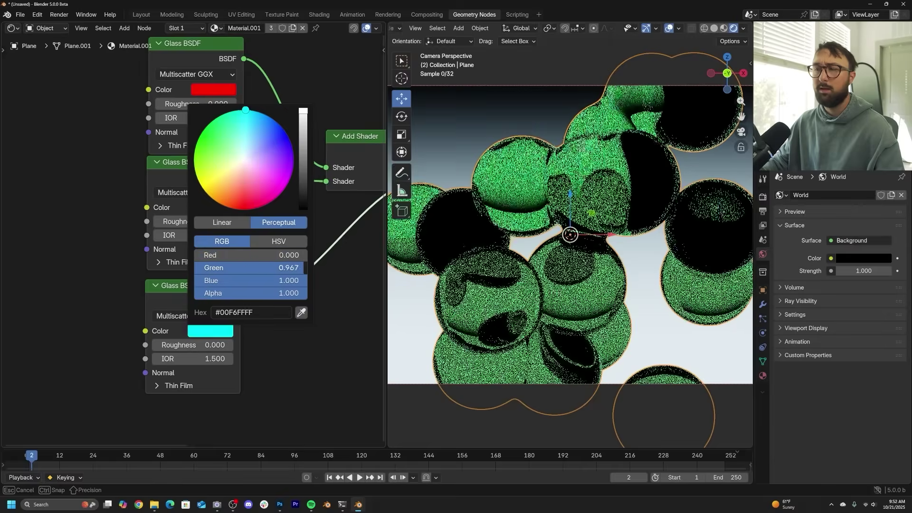
Enable denoising for the Cycles viewport render.
scroll(591, 297, up, 3)
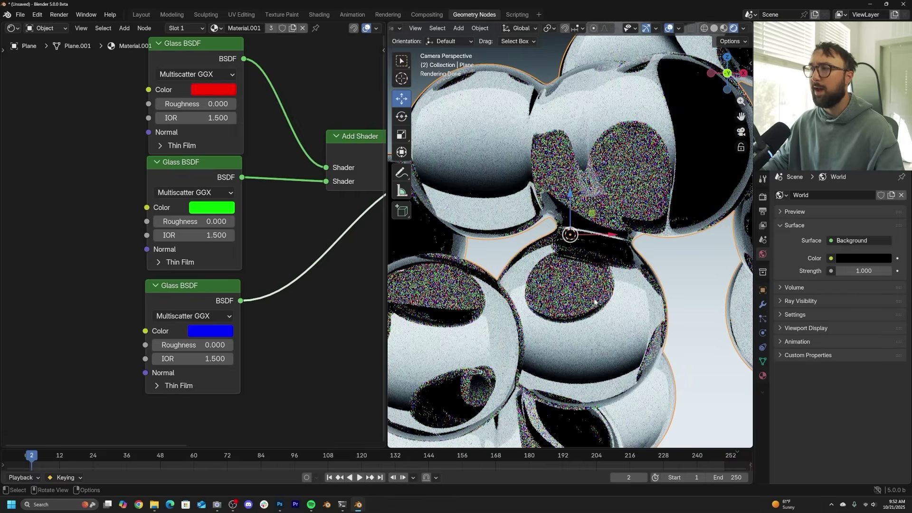
click(762, 197)
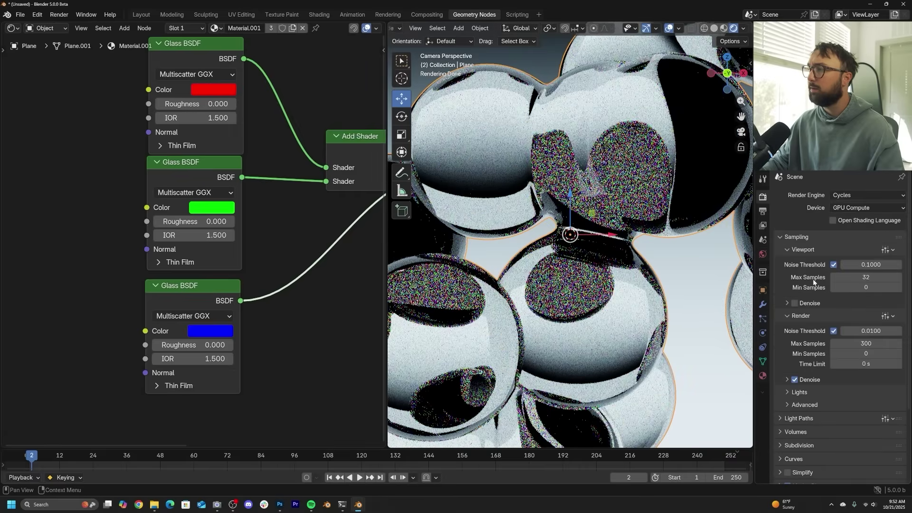
click(792, 303)
scroll(593, 237, down, 3)
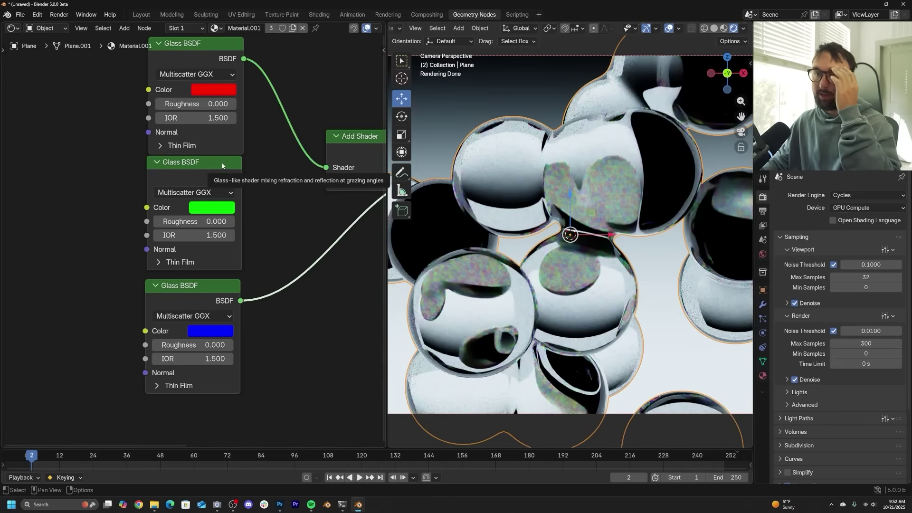
Set the red Glass BSDF's IOR to 1.45.
scroll(177, 224, up, 2)
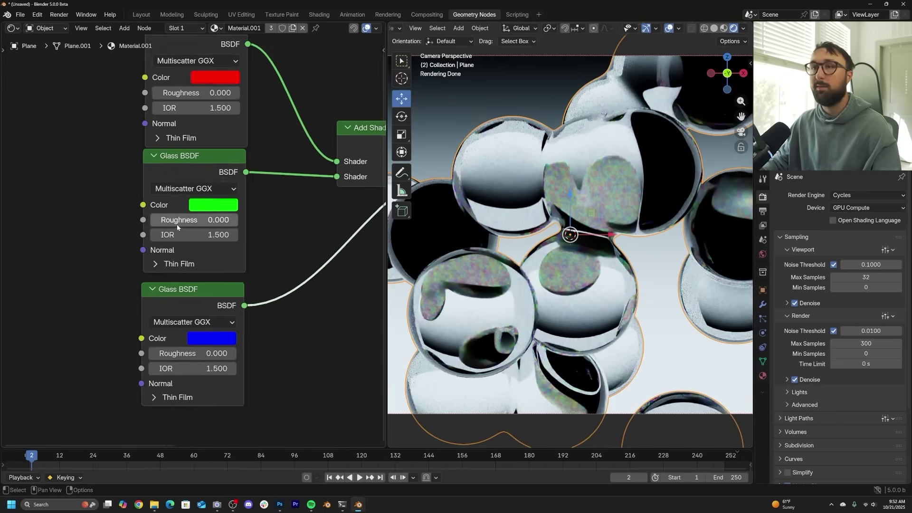
middle_drag(245, 131, 268, 201)
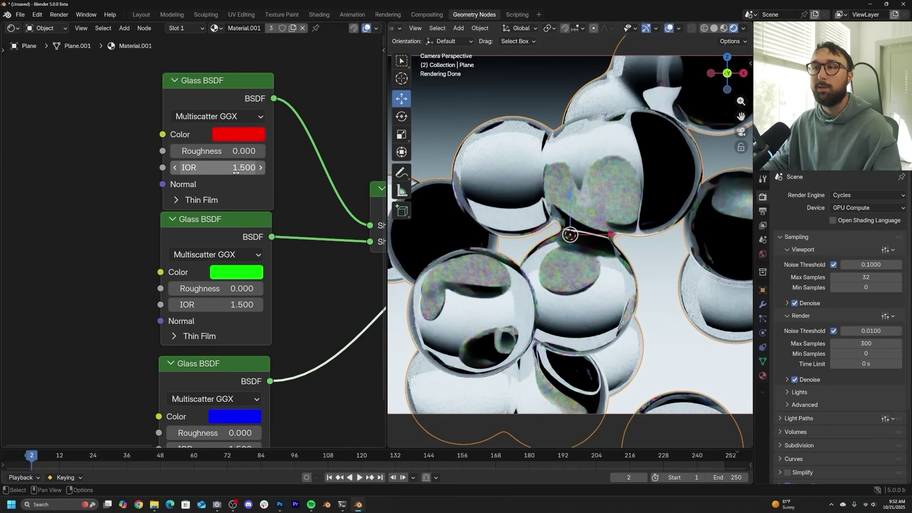
click(210, 166)
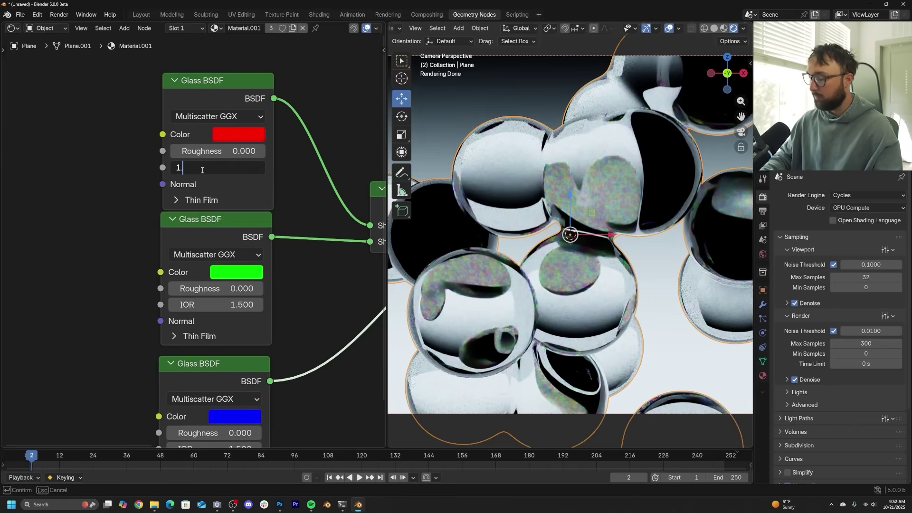
text(1.45)
key(Return)
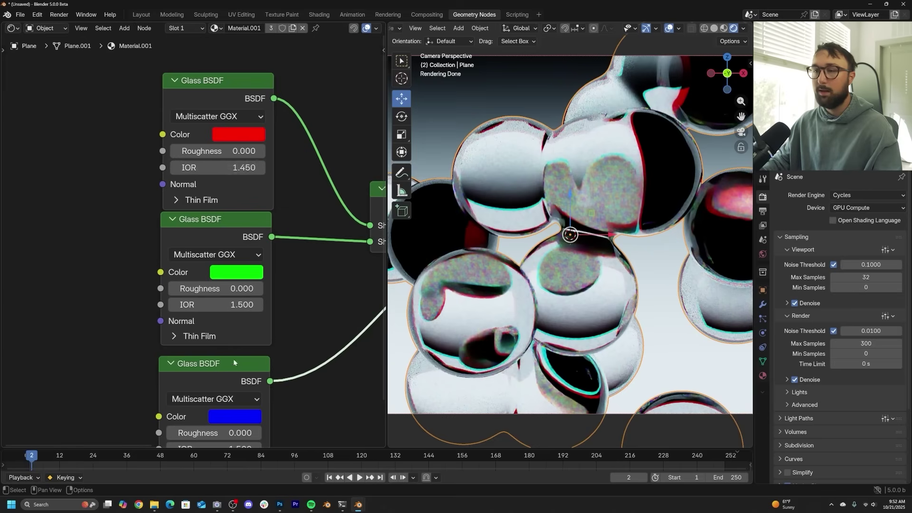
Set the blue Glass BSDF's IOR to 1.55.
scroll(233, 358, down, 4)
click(208, 354)
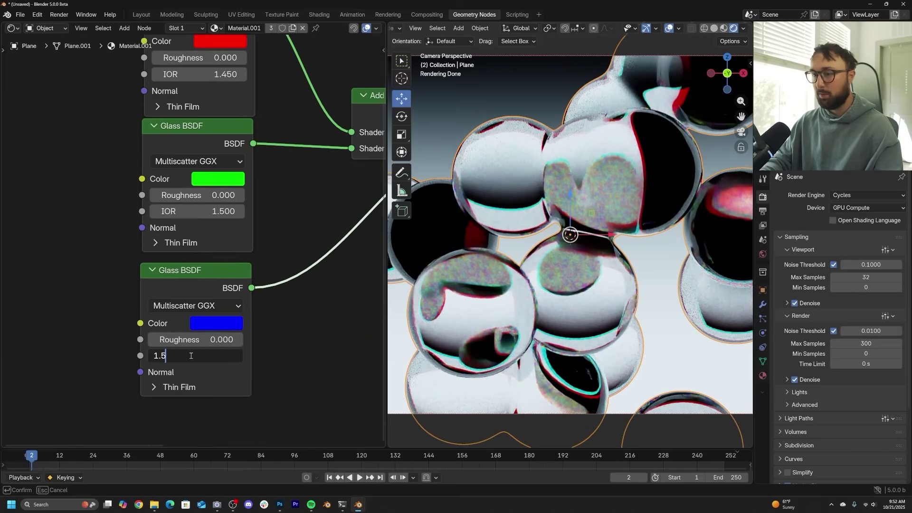
text(1.55)
key(Return)
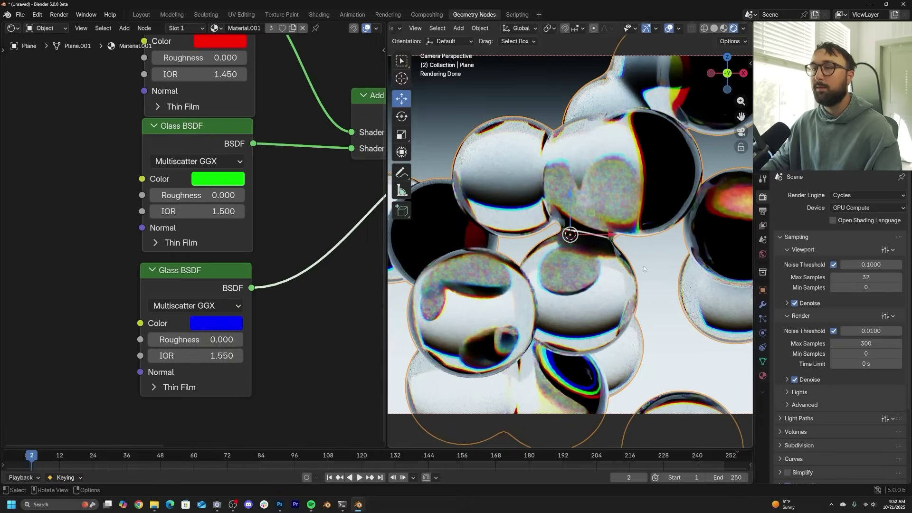
click(282, 221)
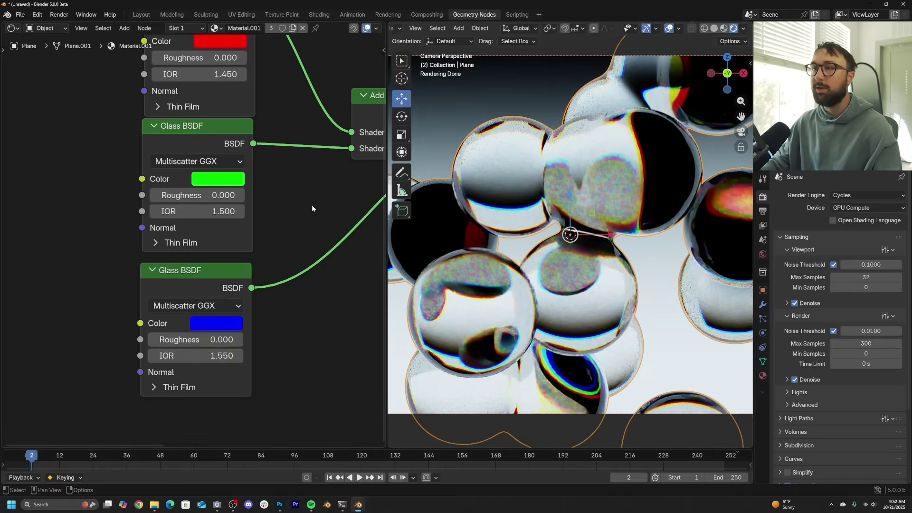
Add a Value node beside the inputs of the three Glass BSDF nodes.
scroll(311, 205, down, 2)
middle_drag(264, 167, 263, 206)
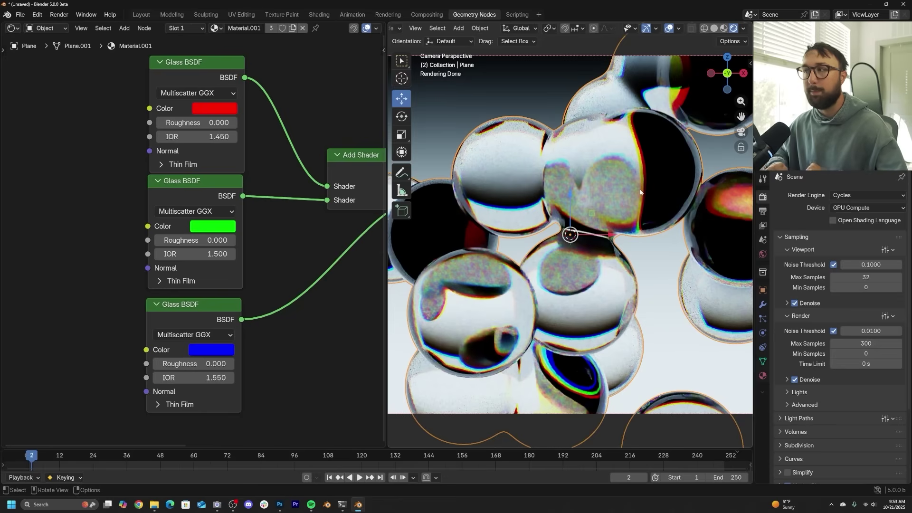
middle_drag(92, 180, 142, 190)
key(shift+a)
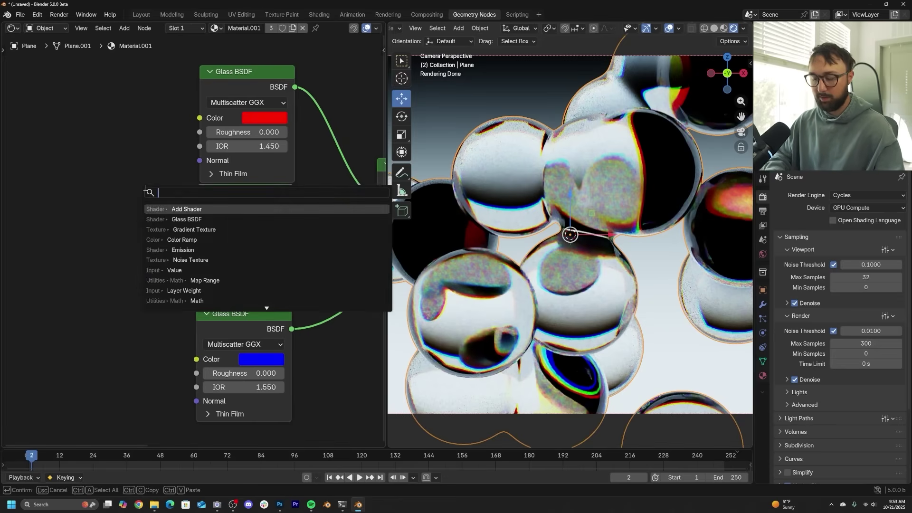
text(value)
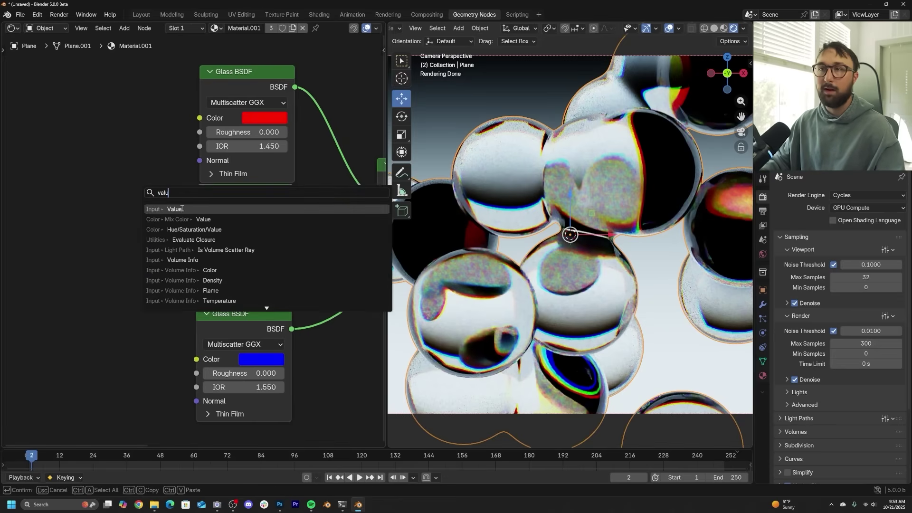
key(Return)
click(131, 217)
Connect the Value node to the Roughness inputs of the red, green and blue Glass BSDFs.
drag(203, 136, 201, 133)
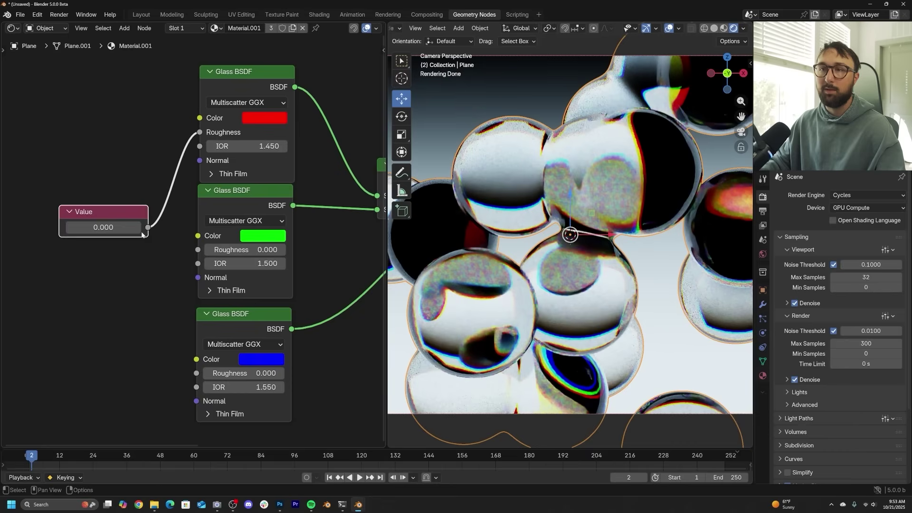
drag(198, 251, 198, 251)
drag(148, 228, 197, 373)
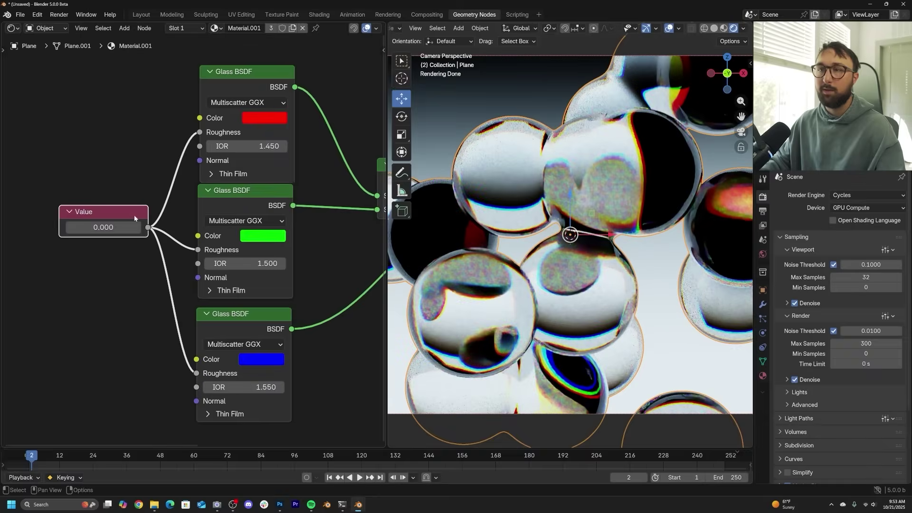
Set the Value node that drives the shared glass roughness to 0.15.
drag(103, 227, 583, 227)
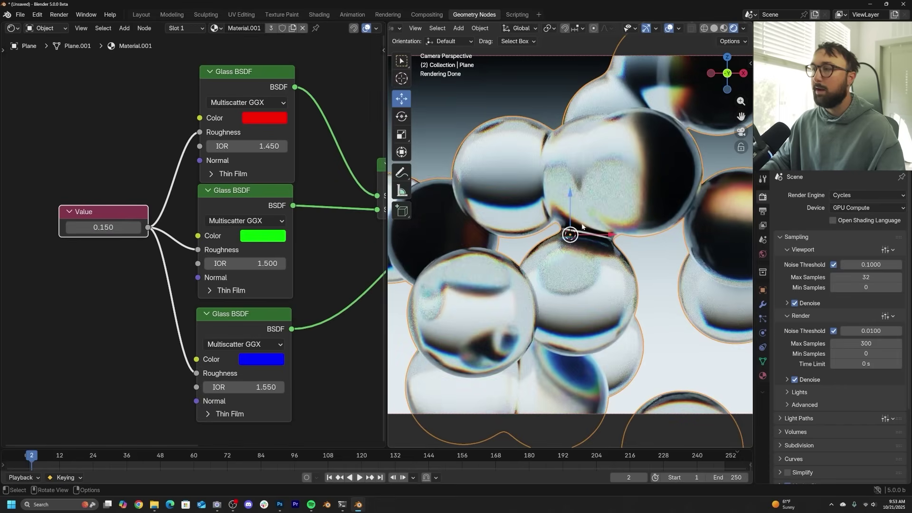
drag(103, 227, 124, 229)
click(113, 229)
text(0)
key(Return)
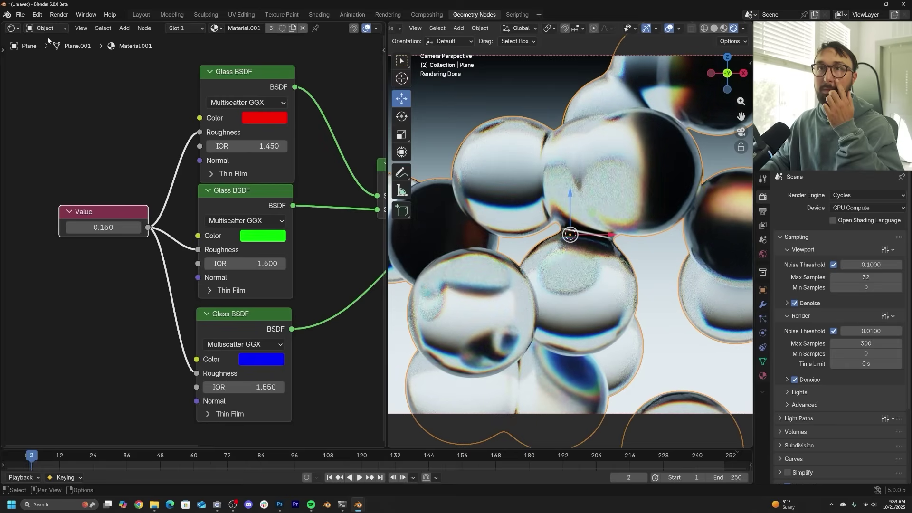
Switch the node editor from the material shader back to the metaballs' Geometry Nodes tree.
click(12, 28)
click(48, 89)
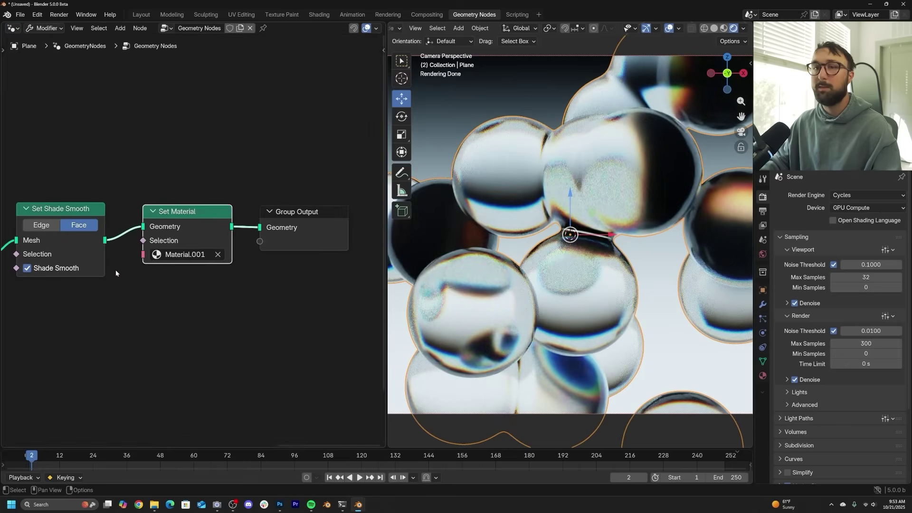
key(Home)
scroll(193, 299, up, 5)
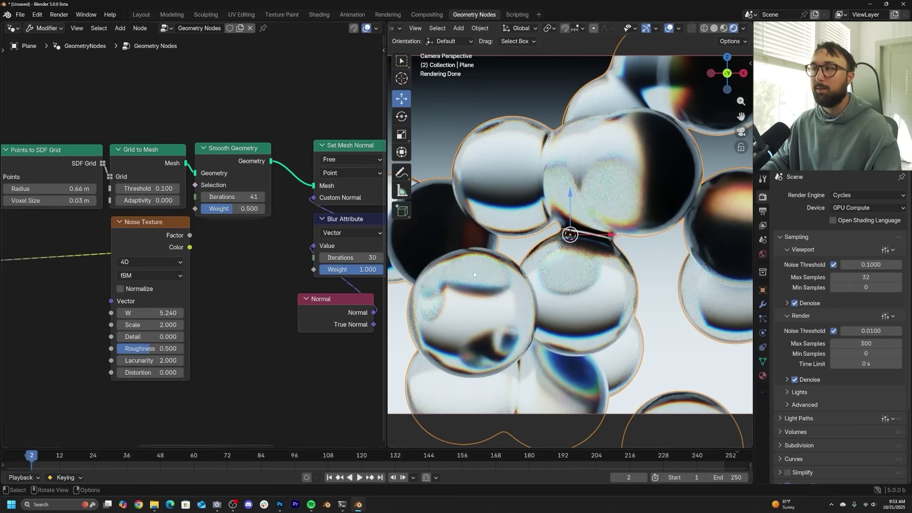
Hide the viewport overlays and set the Noise Texture's W to 6.7 to rearrange the balls.
click(668, 28)
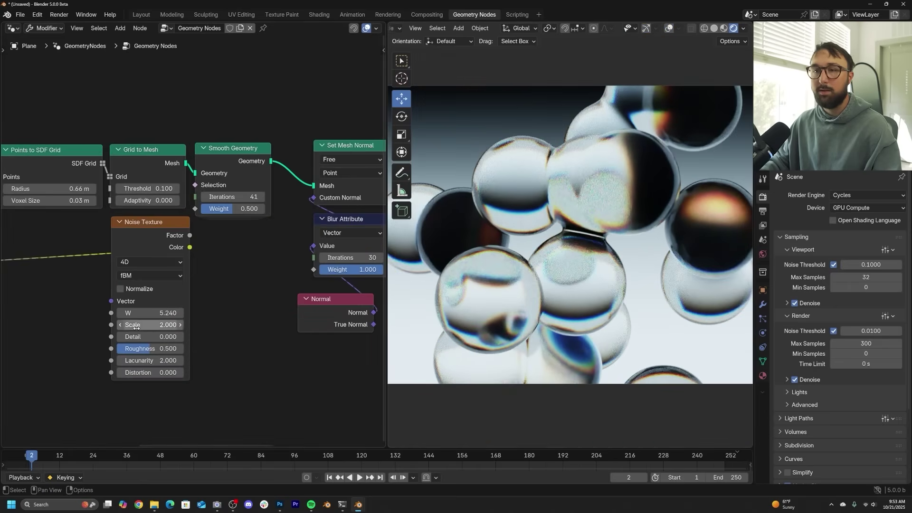
drag(138, 312, 214, 313)
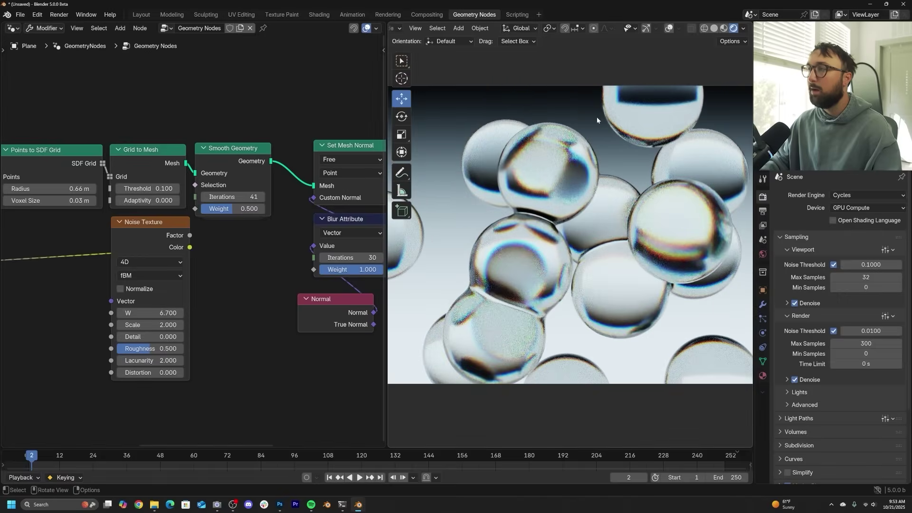
Switch the viewport to solid shading and move the Noise Texture node in front of the Scale node, below the start of the chain.
click(714, 28)
scroll(139, 258, down, 3)
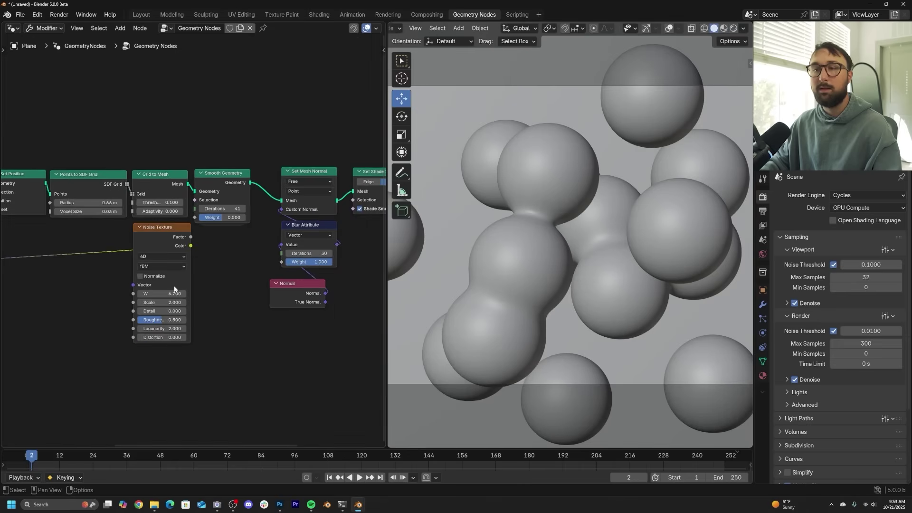
scroll(174, 287, down, 1)
middle_drag(174, 287, 249, 256)
scroll(580, 245, down, 3)
scroll(580, 245, up, 1)
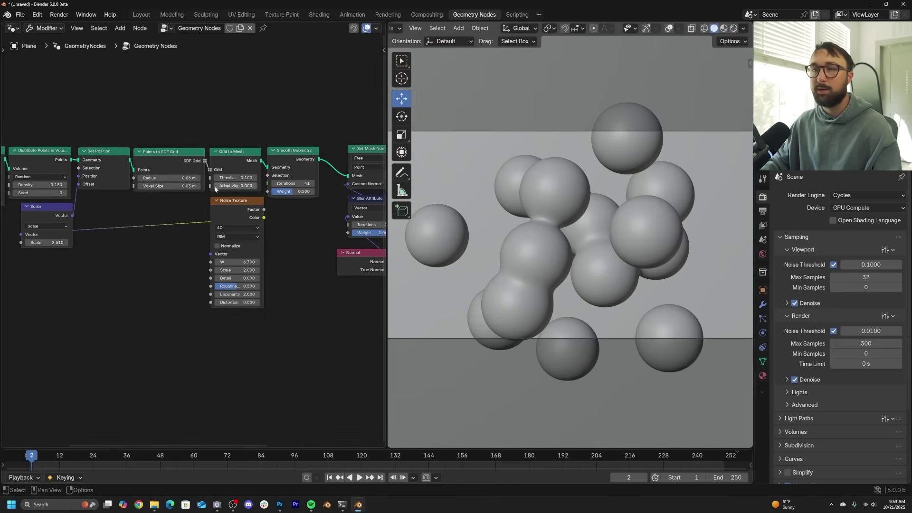
drag(234, 203, 36, 271)
middle_drag(39, 271, 209, 244)
drag(213, 246, 120, 245)
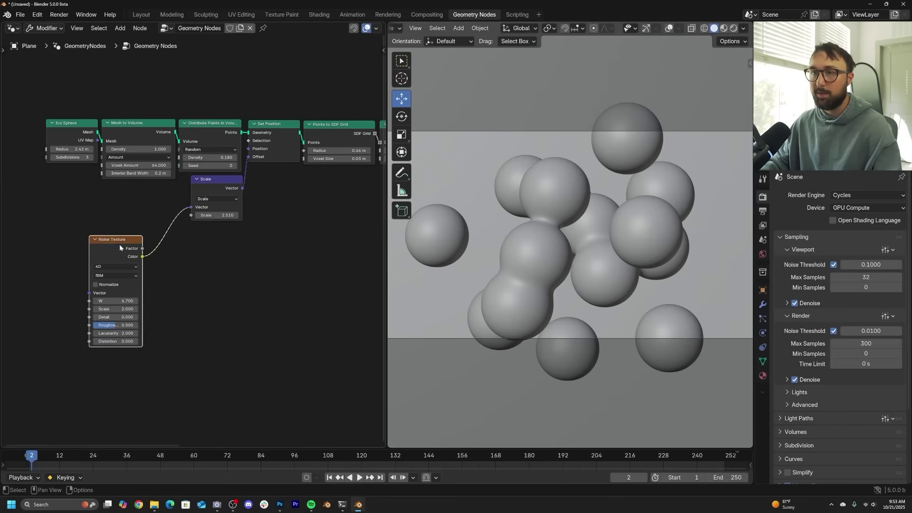
middle_drag(120, 248, 187, 204)
drag(185, 203, 135, 157)
Set the Noise Texture's W to 0 and place a duplicate of the node directly beneath it.
scroll(173, 218, up, 4)
click(166, 230)
text(0)
key(Return)
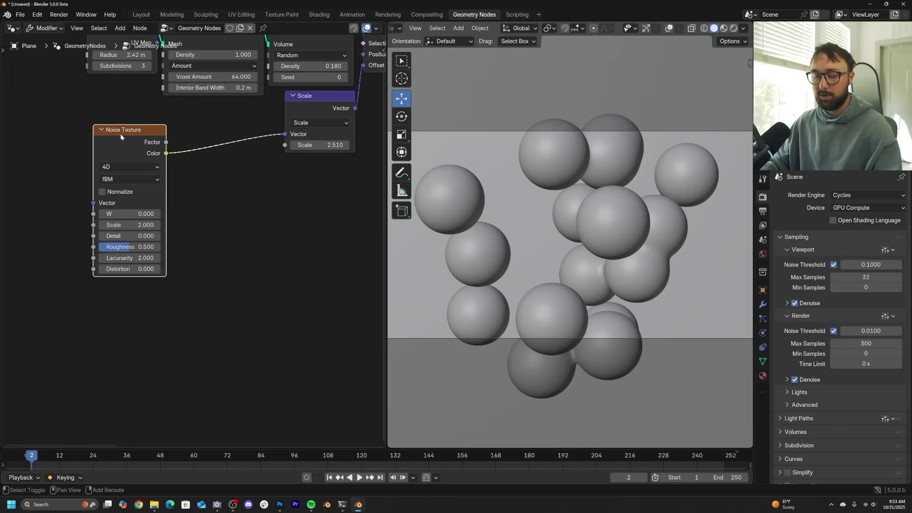
key(shift+d)
click(114, 295)
Insert a Mix Color node on the link between the upper Noise Texture and the Scale node.
key(shift+a)
text(mix)
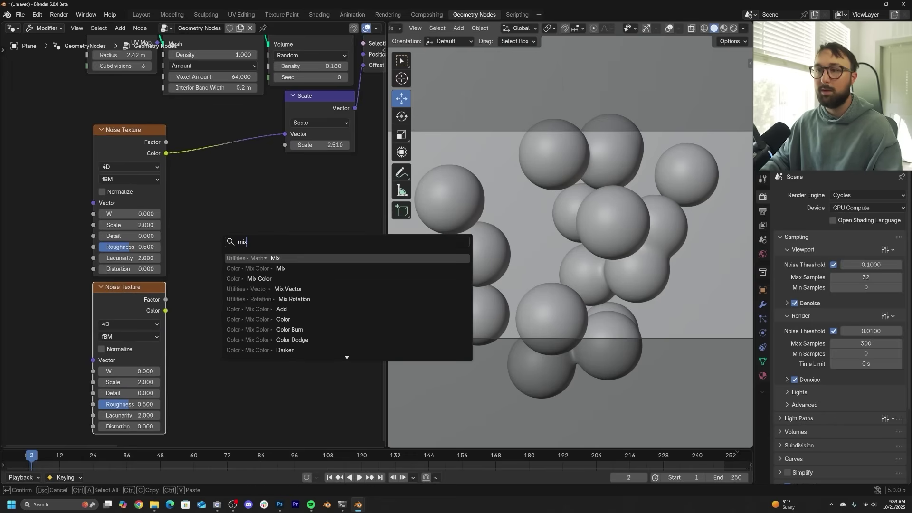
click(259, 279)
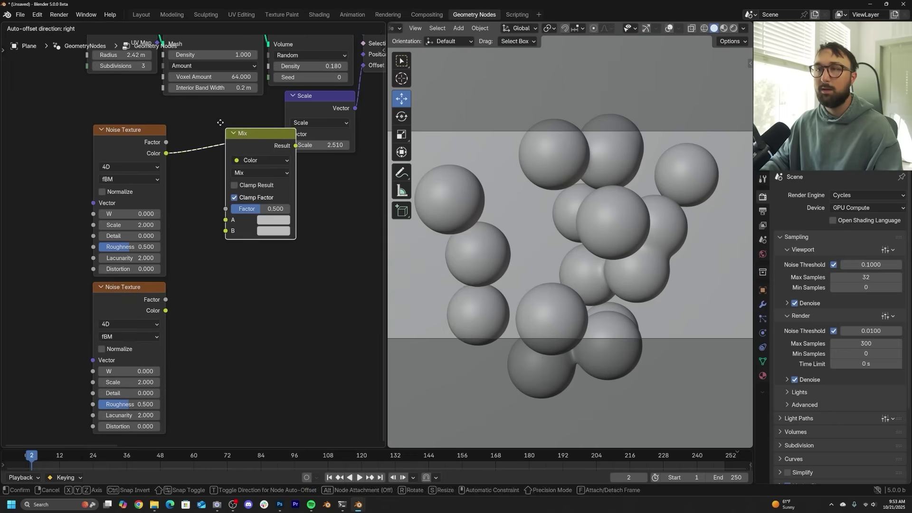
click(228, 143)
Set the scene's end frame to 500.
double_click(723, 477)
text(500)
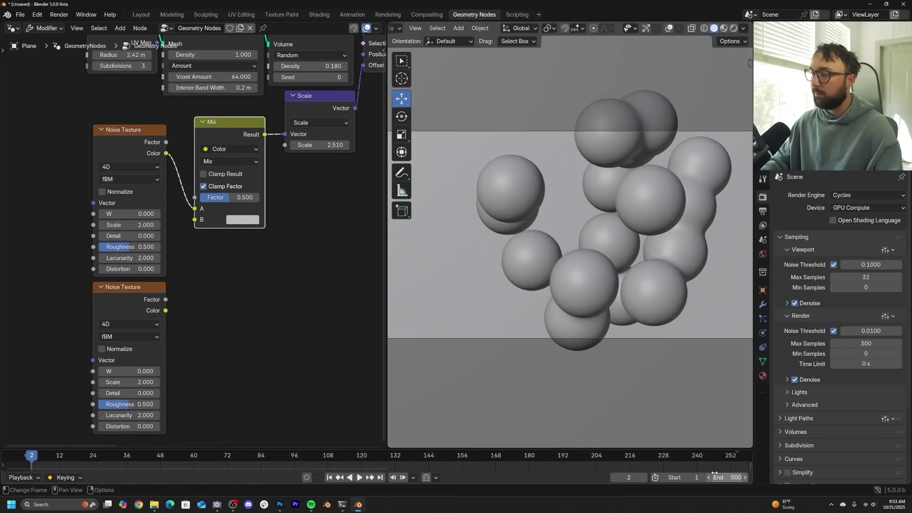
key(Return)
Enlarge the timeline area and fit the full 500-frame range in it.
drag(464, 449, 464, 388)
scroll(503, 440, down, 6)
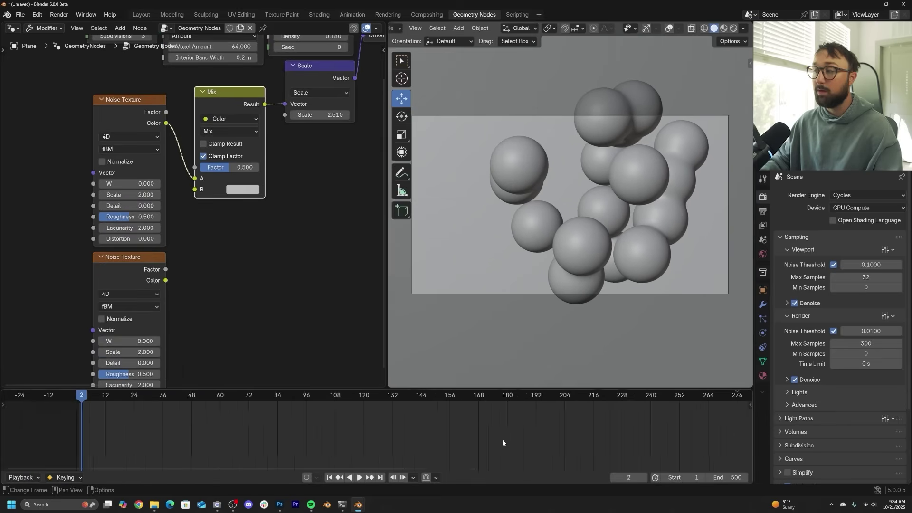
scroll(373, 436, down, 1)
scroll(360, 436, up, 7)
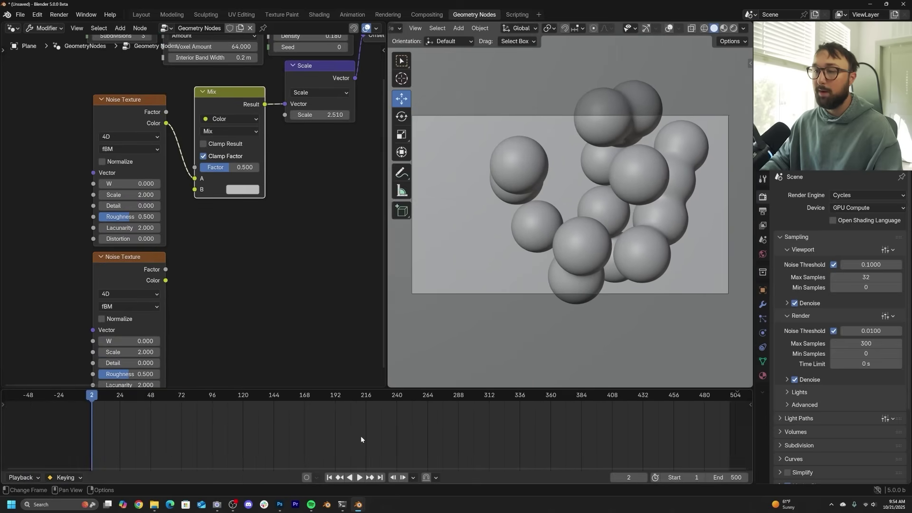
scroll(339, 441, down, 2)
middle_drag(367, 440, 306, 440)
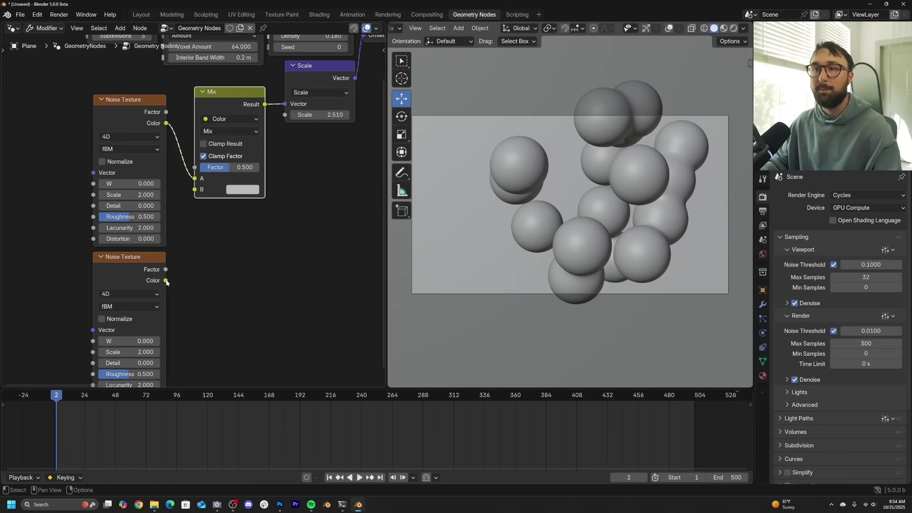
Connect the lower Noise Texture's Color to the Mix node's B input and set the Mix Factor to 0.
drag(194, 191, 194, 190)
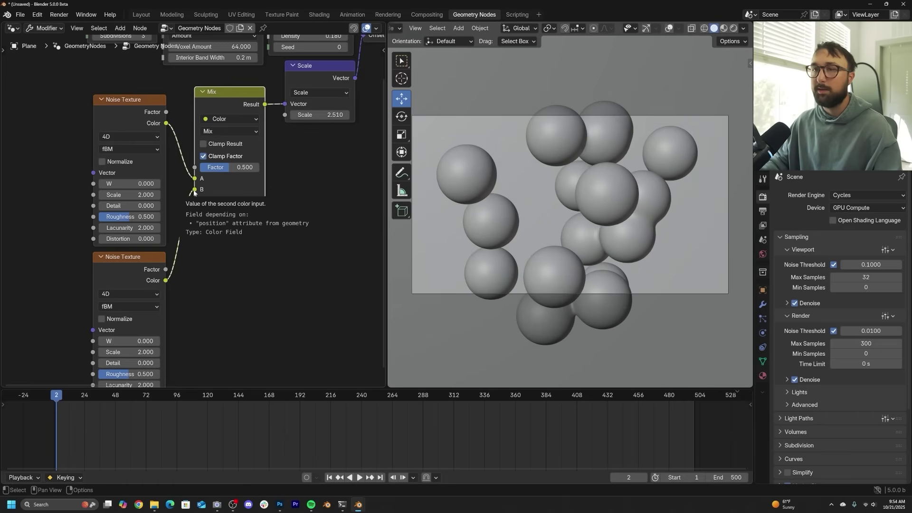
middle_drag(191, 226, 194, 215)
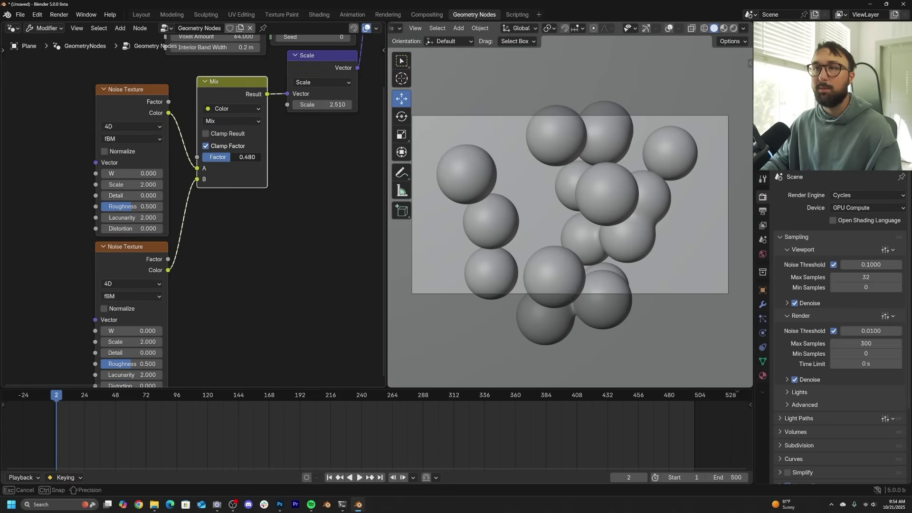
drag(212, 160, 202, 160)
drag(224, 95, 217, 193)
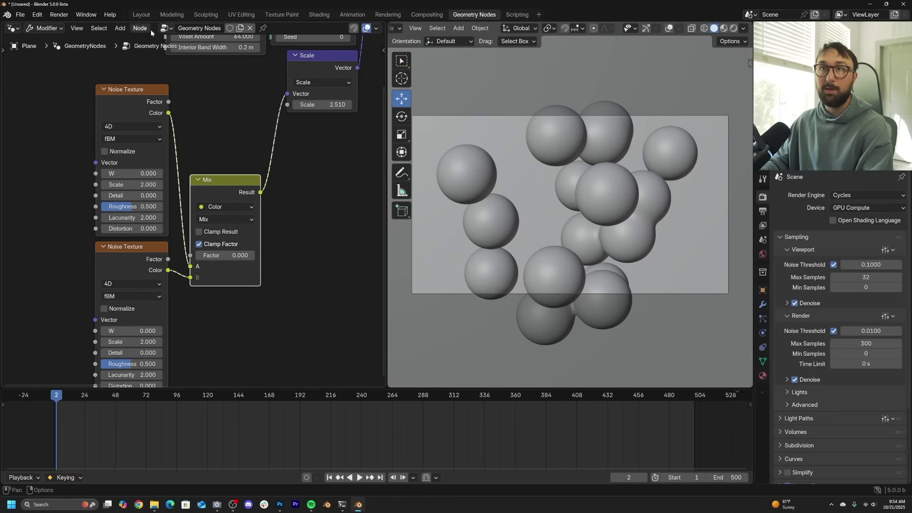
Examine the default keyframe interpolation and handle settings in the animation preferences.
click(37, 14)
click(55, 197)
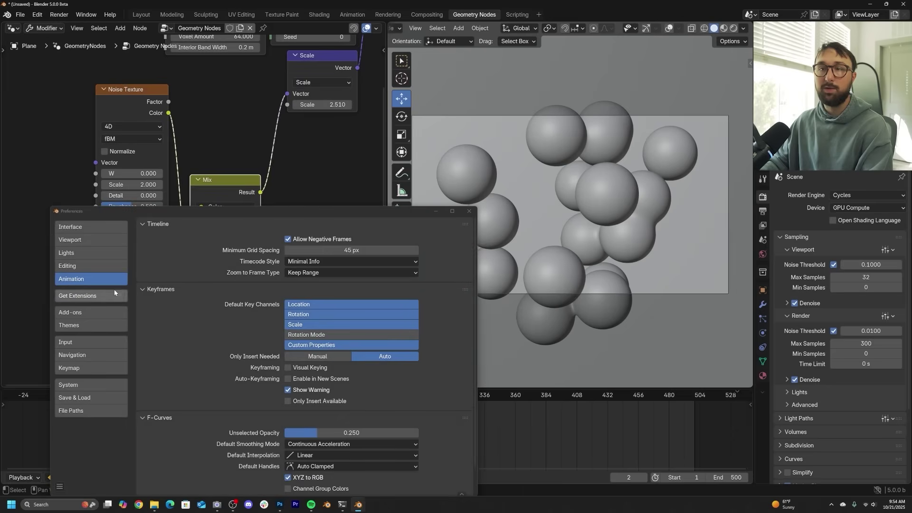
click(317, 465)
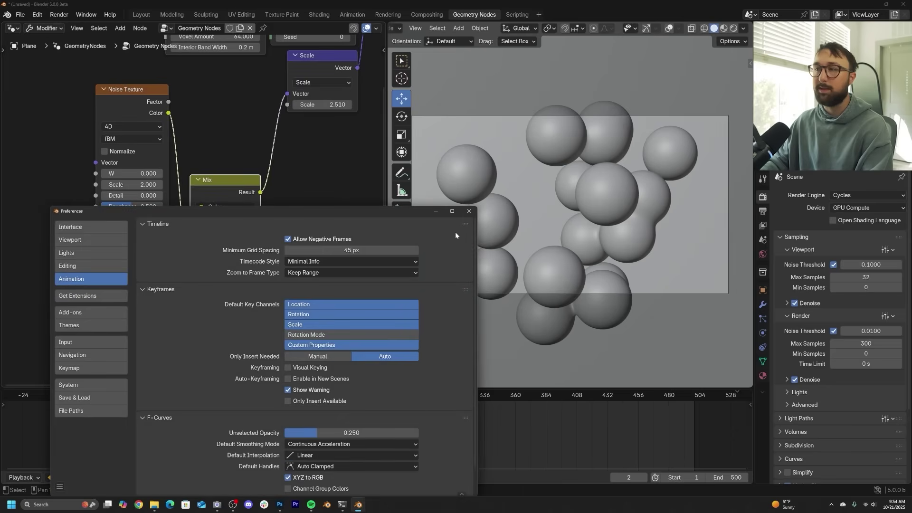
click(468, 211)
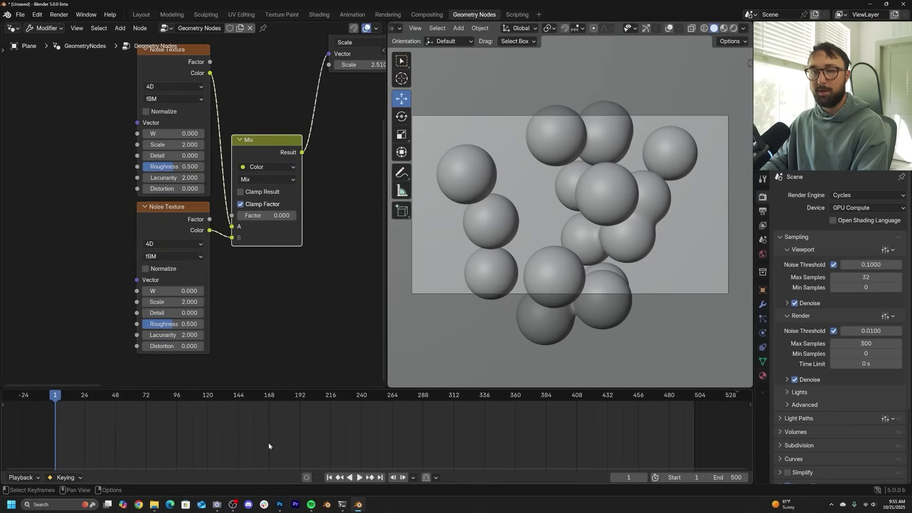
Keyframe the upper Noise Texture's W and the Mix node's Factor, both at 0, on frame 0.
click(54, 398)
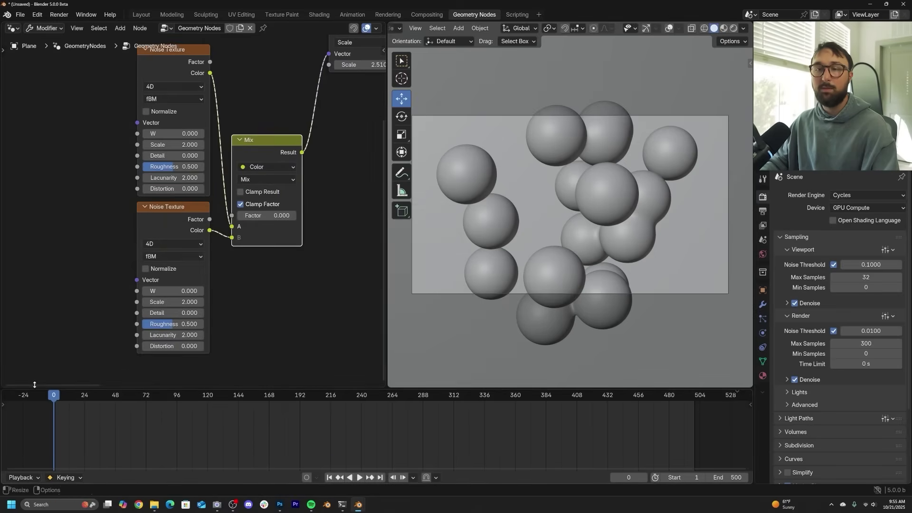
middle_drag(173, 142, 170, 164)
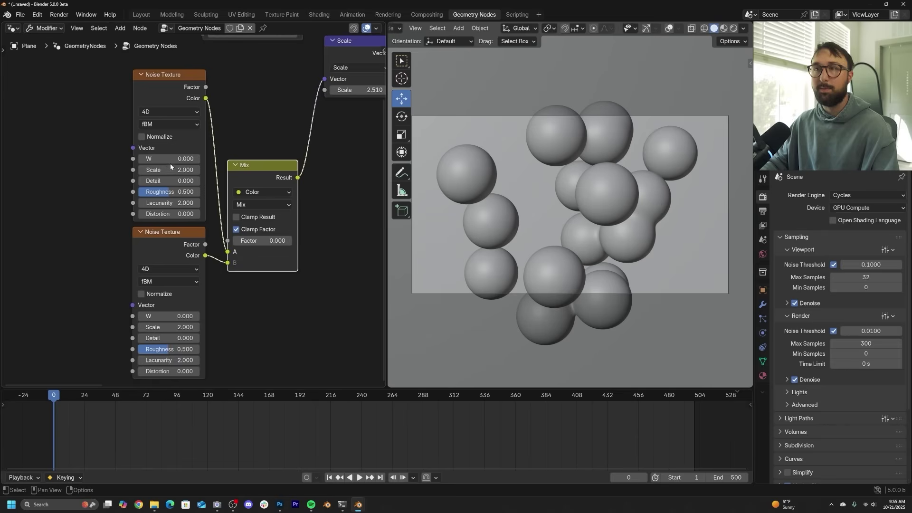
key(i)
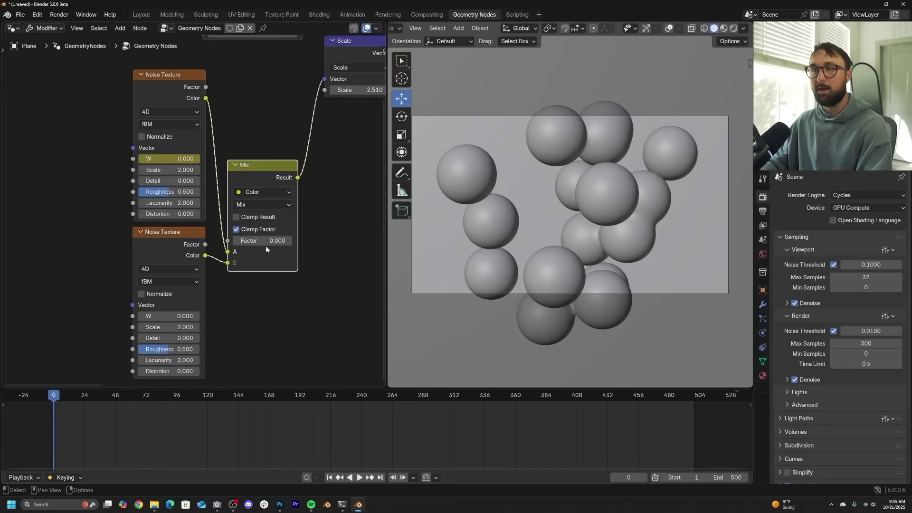
key(i)
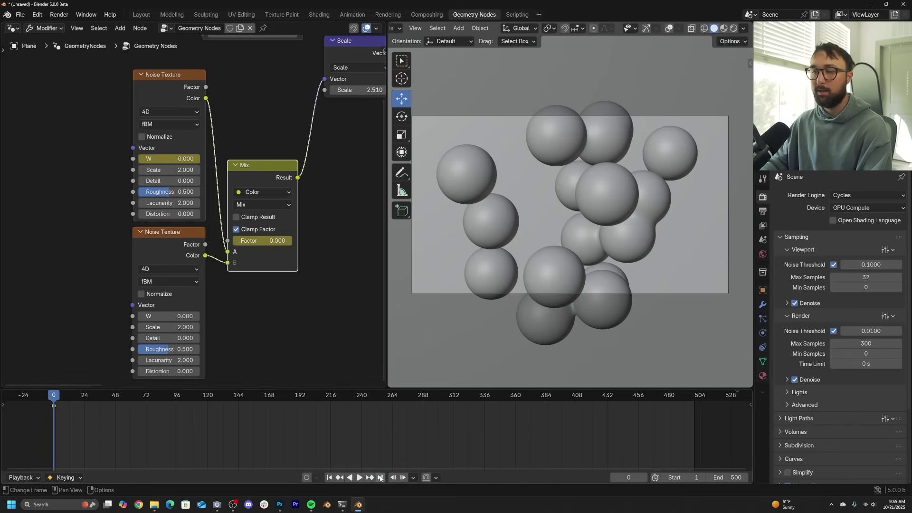
Keyframe the upper Noise Texture's W at 0.8 and the Mix node's Factor at 1 on frame 500.
click(173, 159)
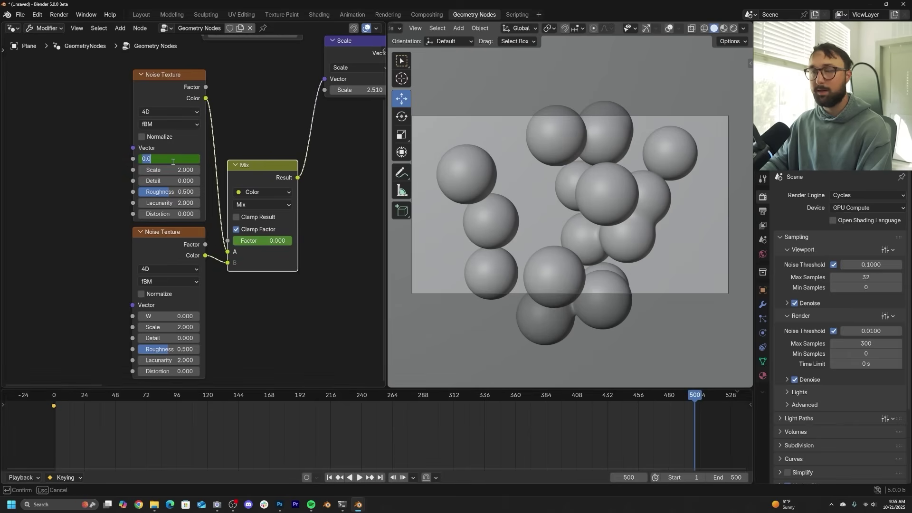
text(.8)
key(Return)
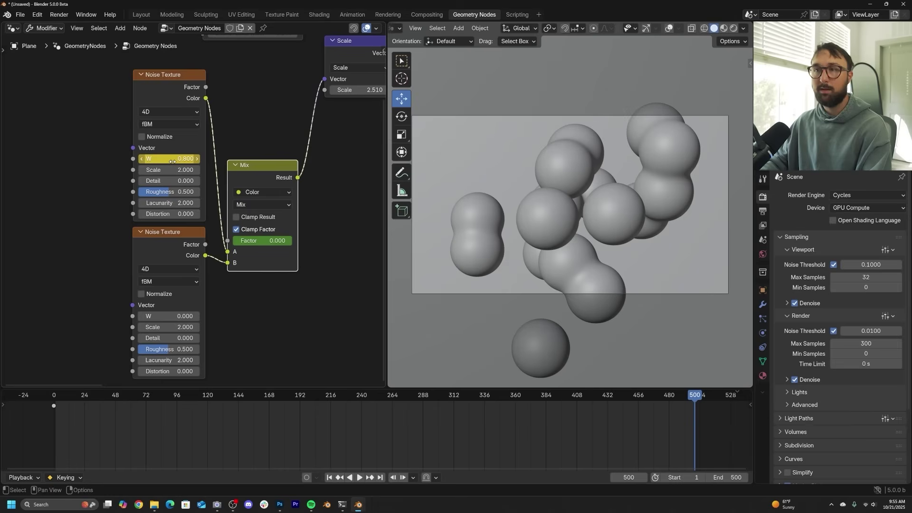
drag(233, 240, 292, 240)
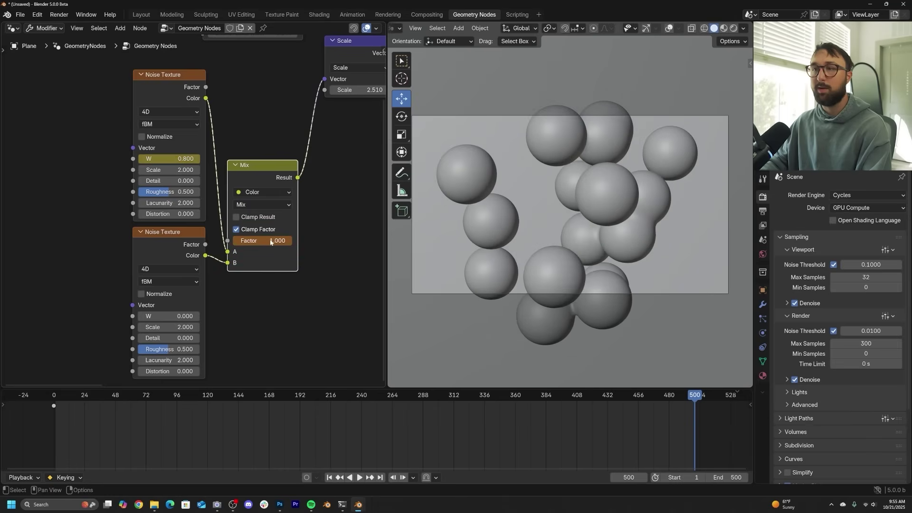
key(i)
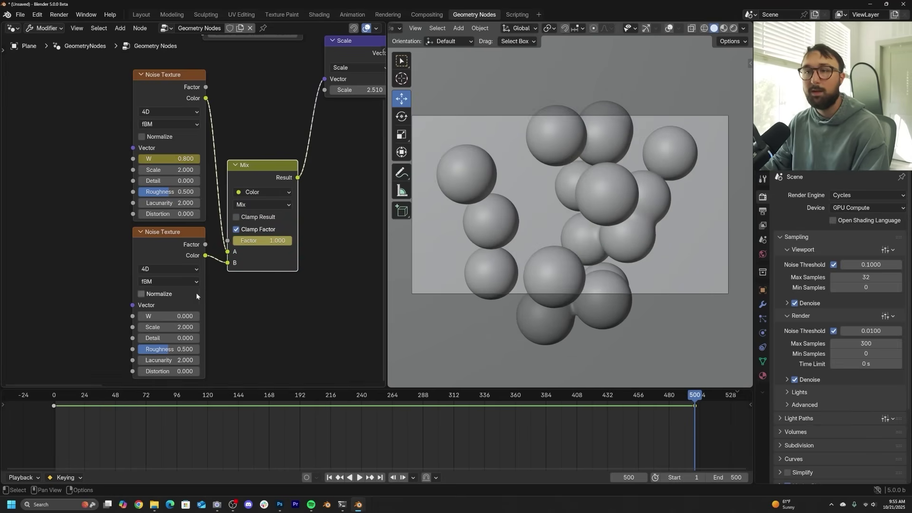
Keyframe the lower Noise Texture's W at 0 on frame 500 and at -0.8 on frame 0.
middle_drag(197, 296, 206, 269)
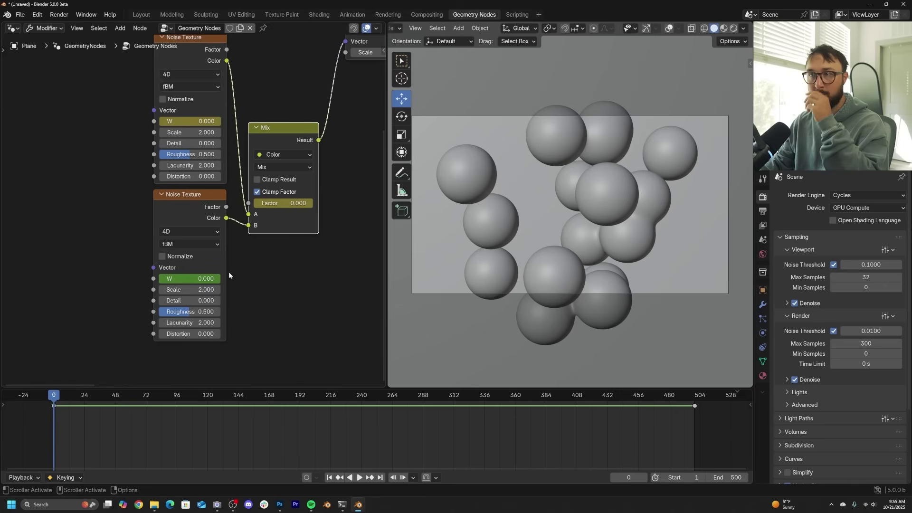
key(Left)
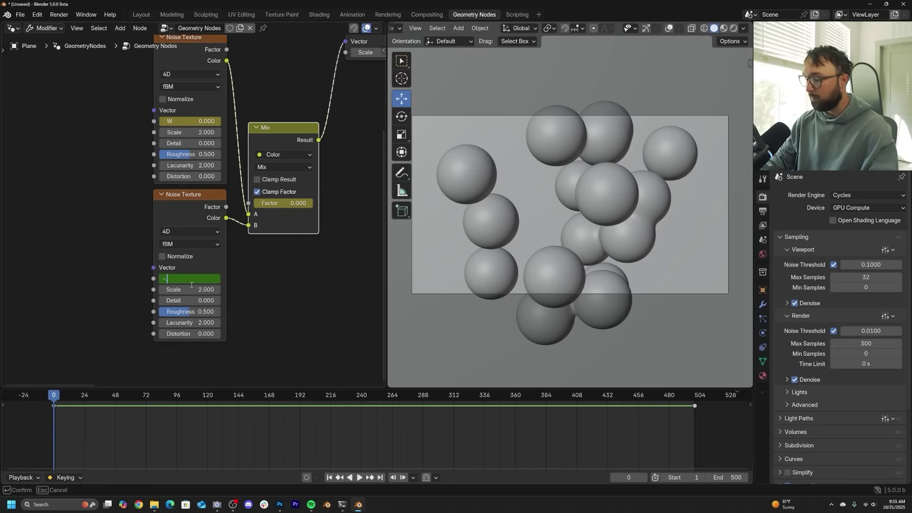
key(Return)
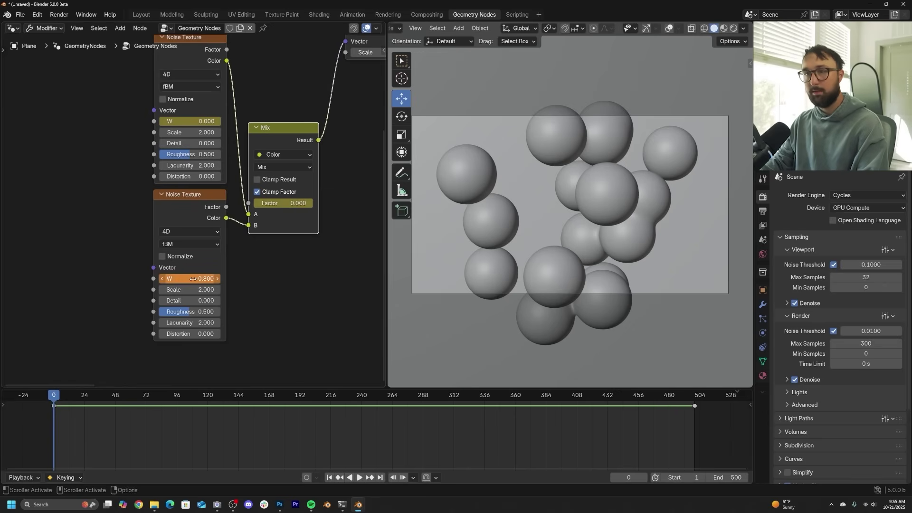
Play the animation with the viewport overlays shown to check the playback frame rate.
key(space)
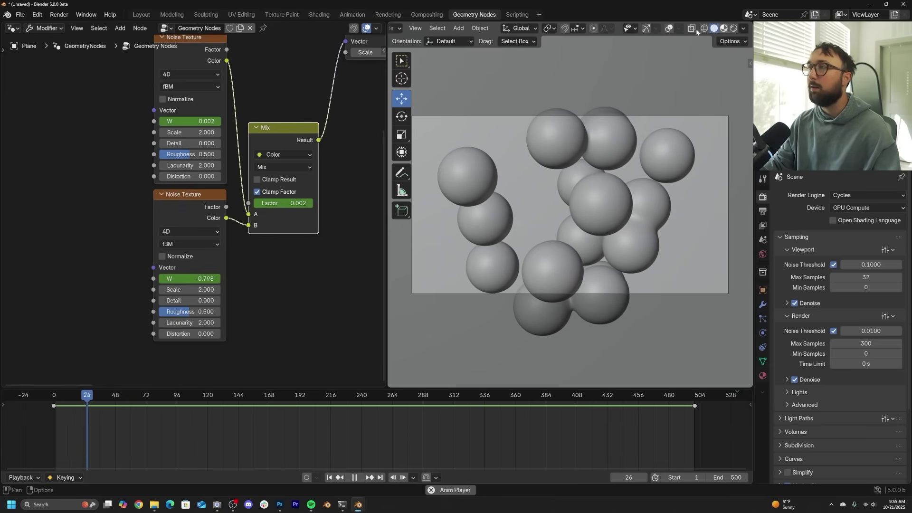
click(668, 28)
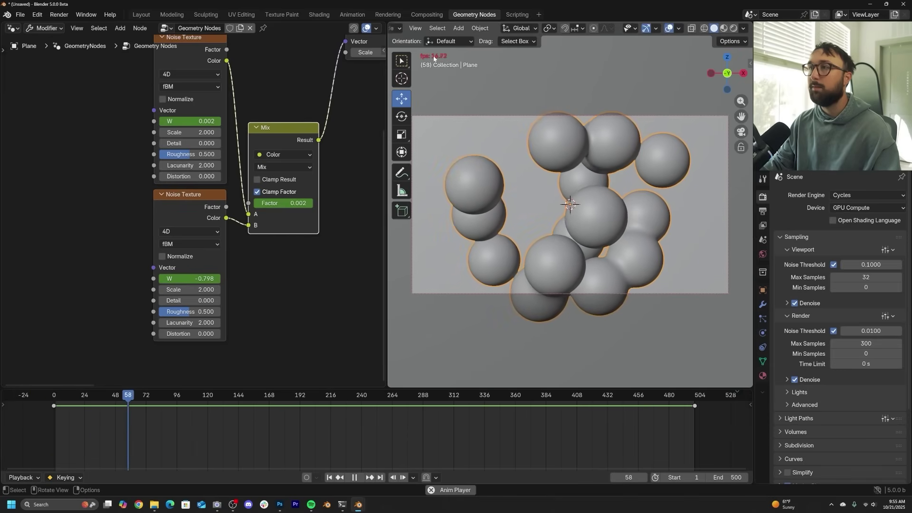
key(space)
Set the Voxel Size of the Points to SDF Grid node to 0.08 m.
scroll(274, 162, down, 2)
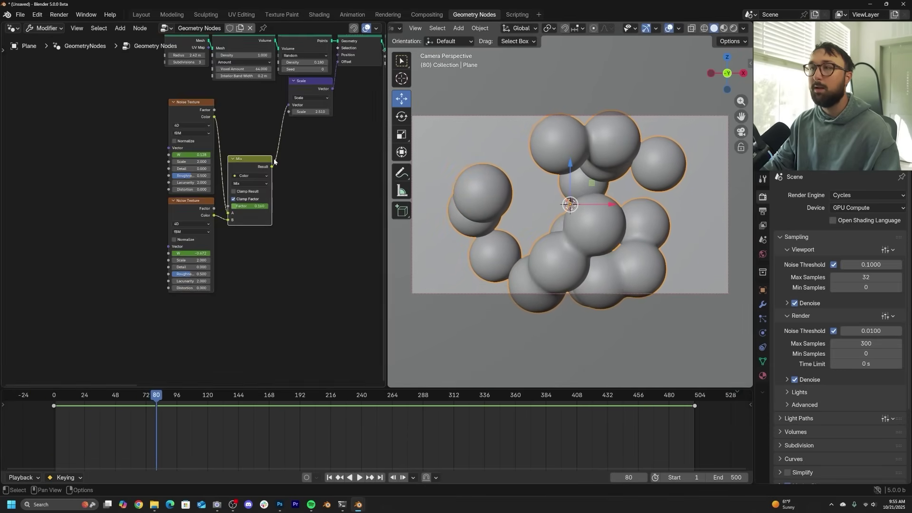
middle_drag(274, 160, 208, 274)
scroll(260, 221, up, 6)
middle_drag(260, 220, 148, 258)
scroll(304, 218, up, 2)
middle_drag(310, 215, 218, 219)
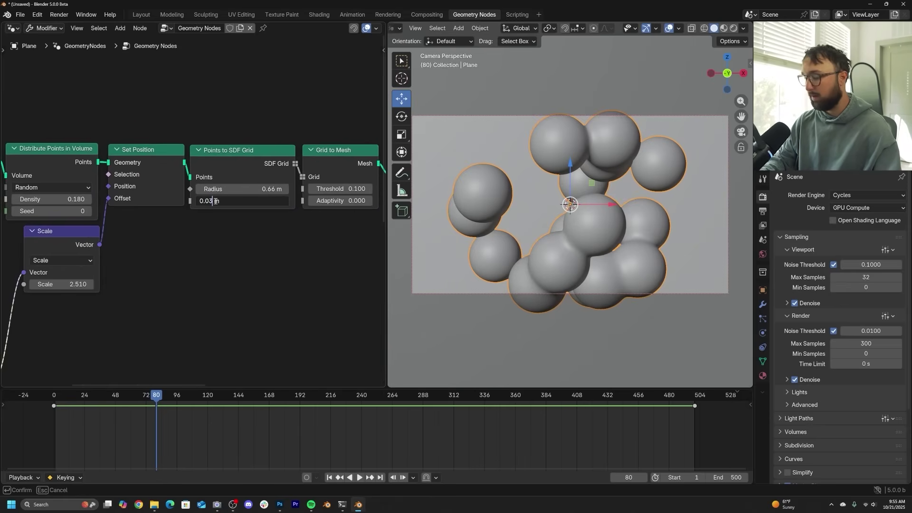
text(8)
key(Return)
Play the metaball animation in solid and rendered shading to check its motion, and return to solid shading.
key(space)
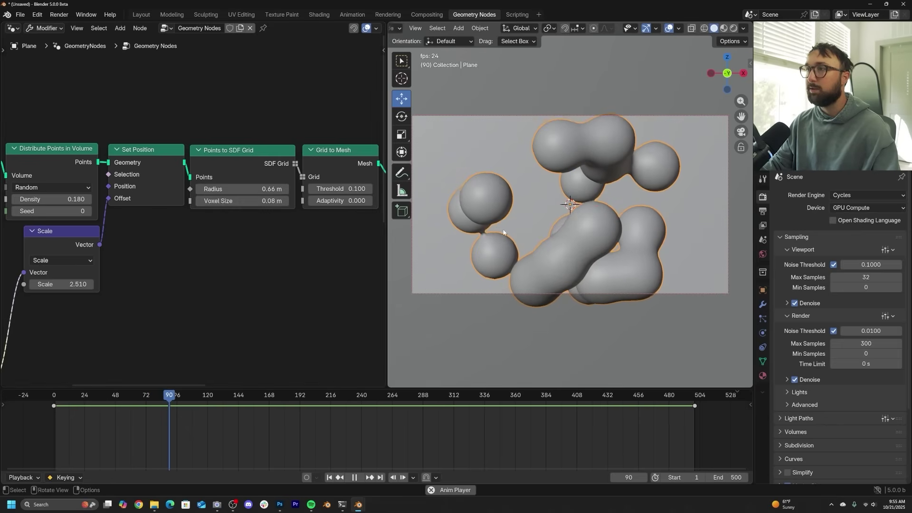
scroll(592, 239, up, 2)
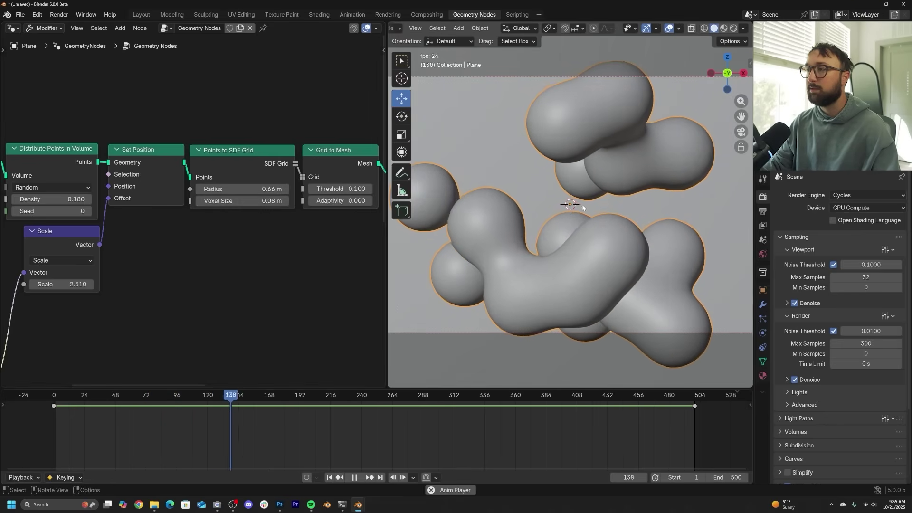
scroll(592, 238, down, 1)
key(space)
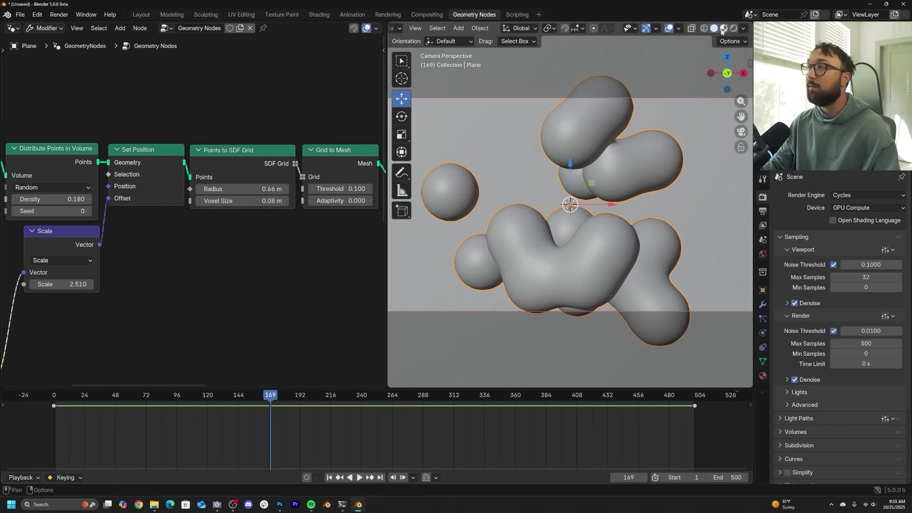
click(734, 28)
key(space)
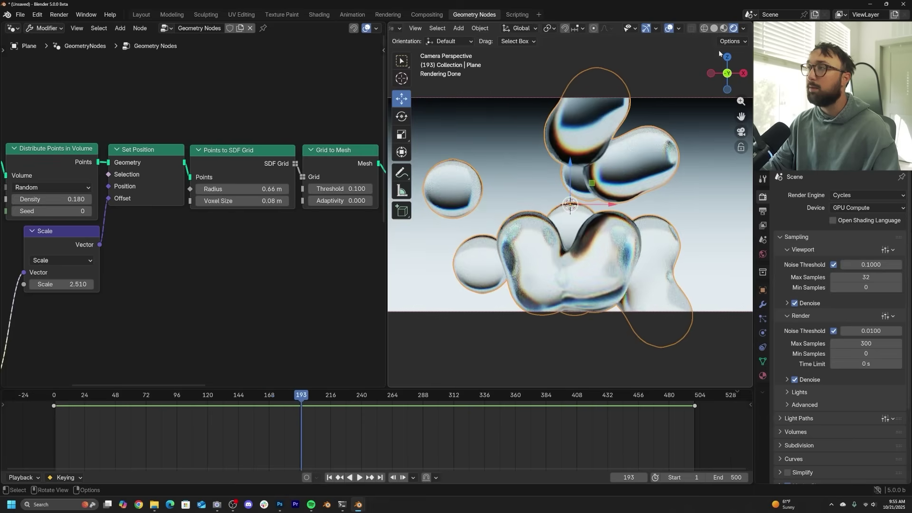
click(714, 28)
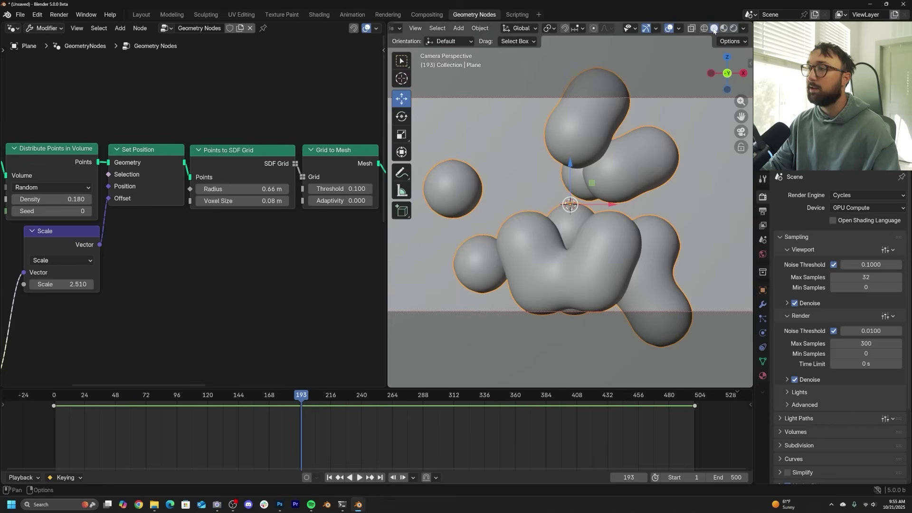
Rekey the lower Noise Texture's W to -1.1 on frame 0 and the upper Noise Texture's W to 1.1 on frame 500.
click(330, 477)
middle_drag(113, 263, 301, 230)
middle_drag(75, 348, 226, 214)
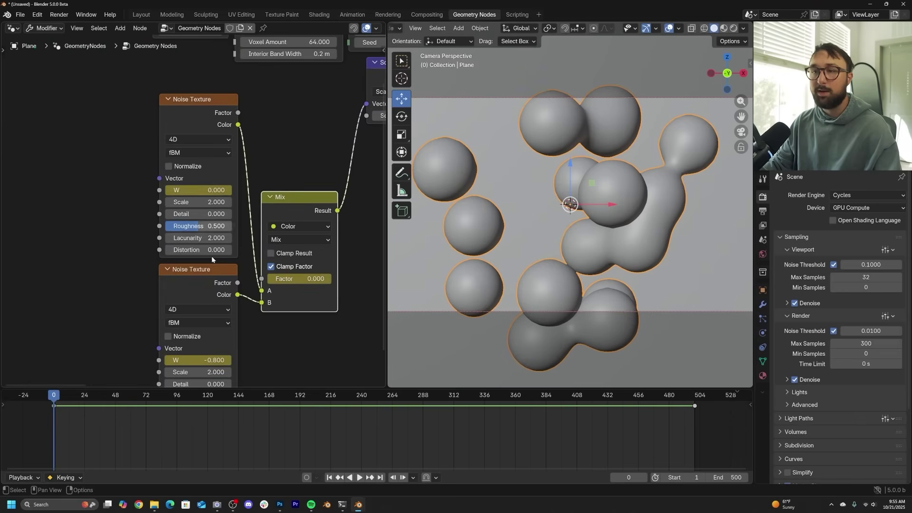
scroll(213, 259, down, 5)
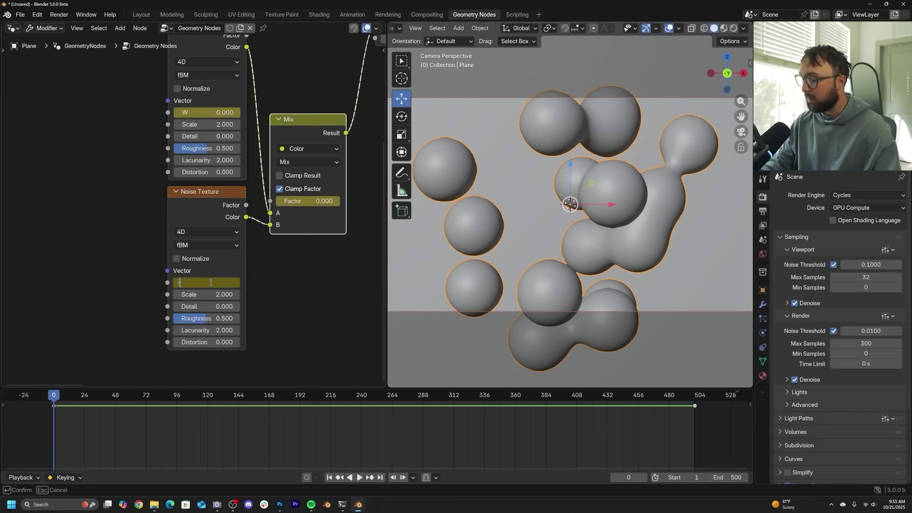
key(Return)
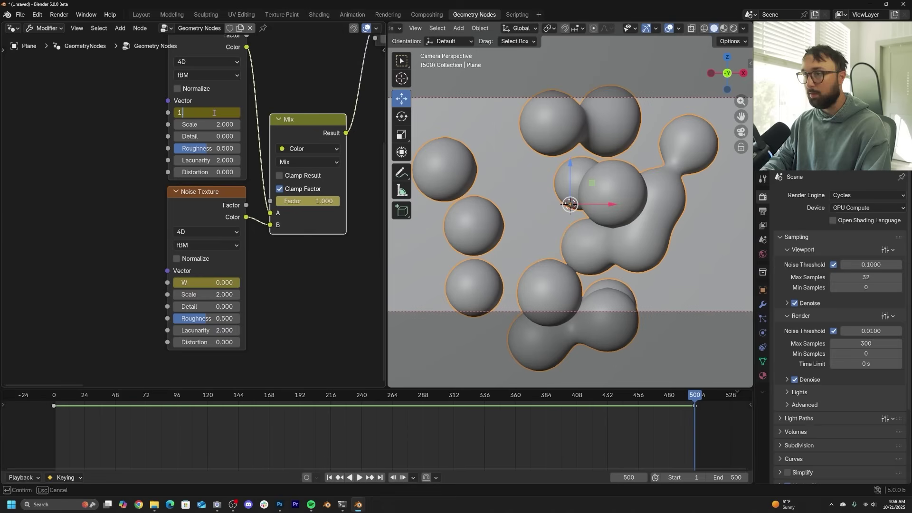
Play the animation from the start and again across the frame 500 loop point to check the loop.
key(space)
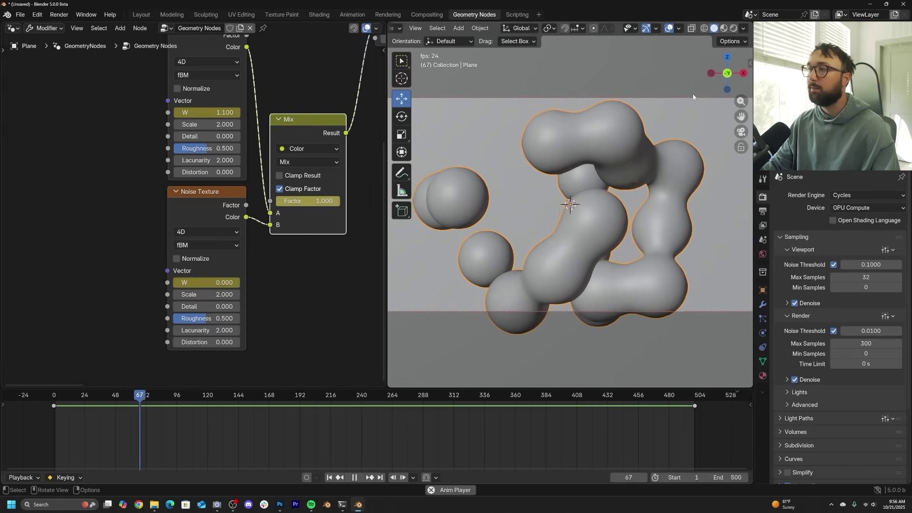
key(space)
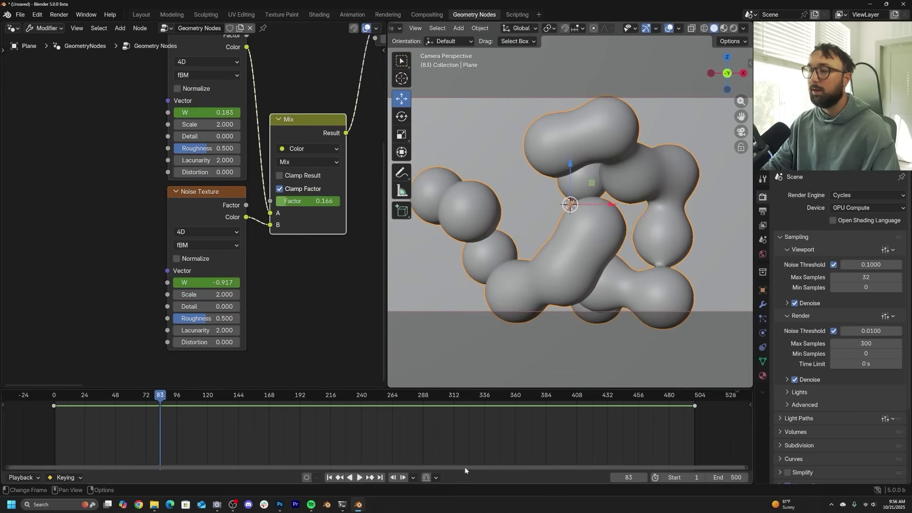
click(668, 396)
key(space)
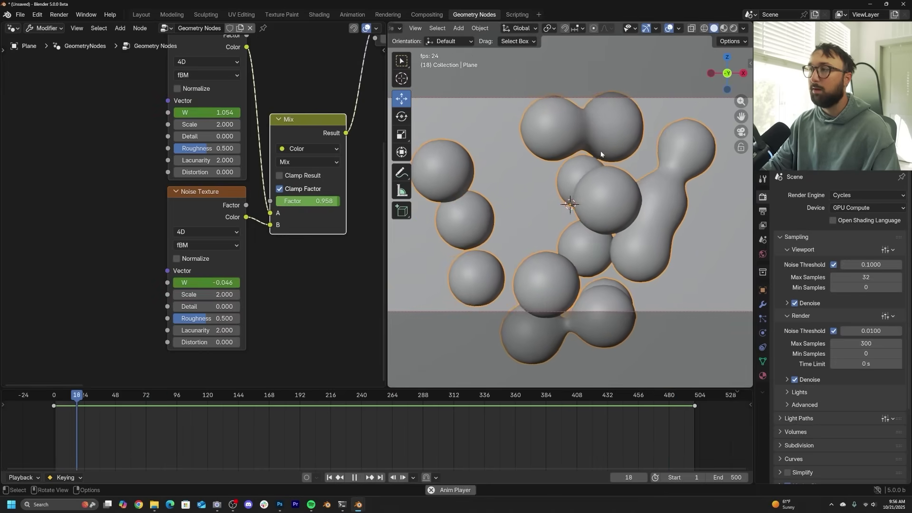
key(space)
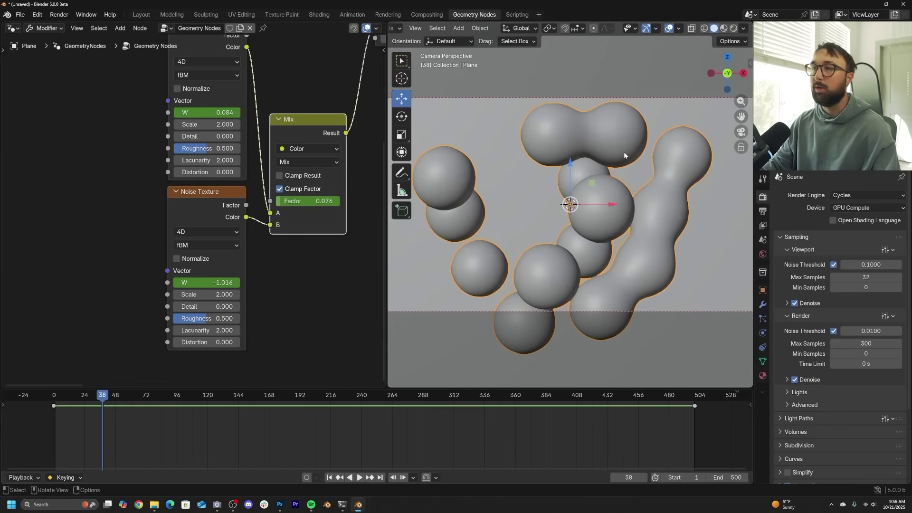
Preview the animation in rendered shading up to frame 102 with the viewport overlays hidden.
click(733, 29)
key(space)
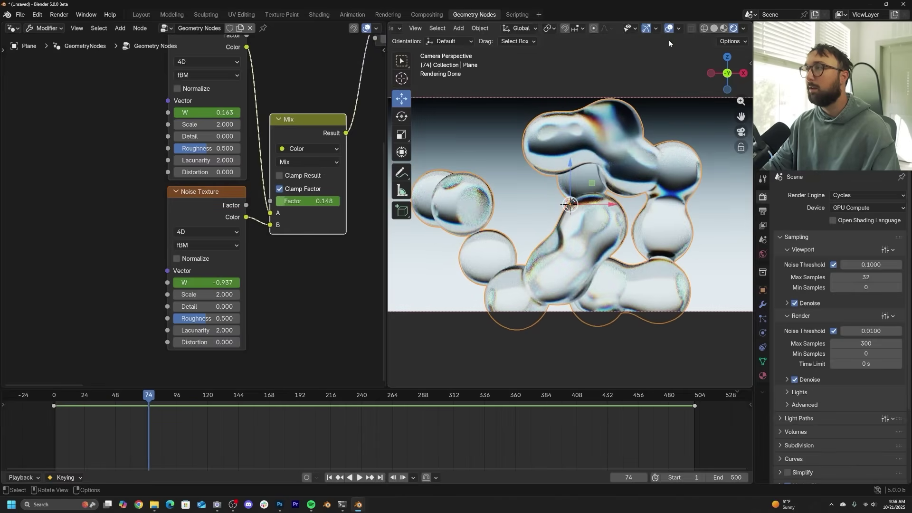
key(space)
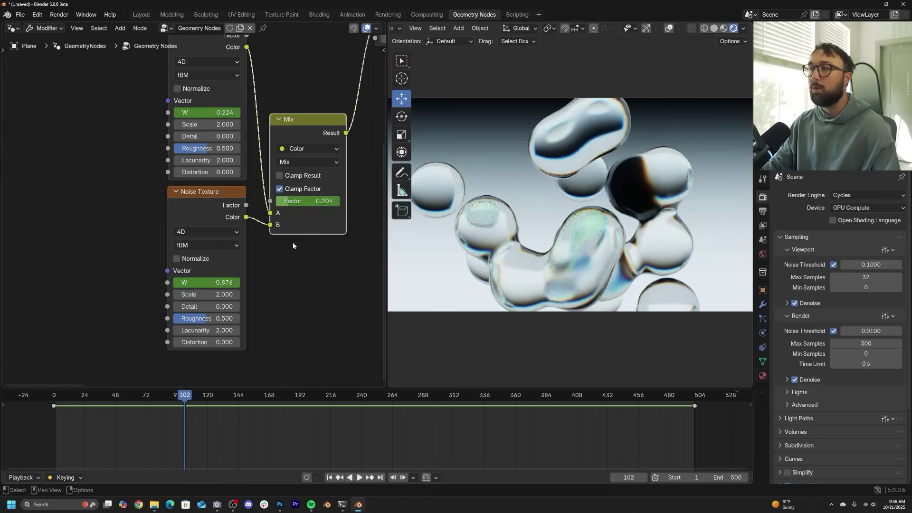
Set the Voxel Size of the Points to SDF Grid node to 0.02 m.
middle_drag(294, 224, 126, 241)
middle_drag(291, 158, 272, 351)
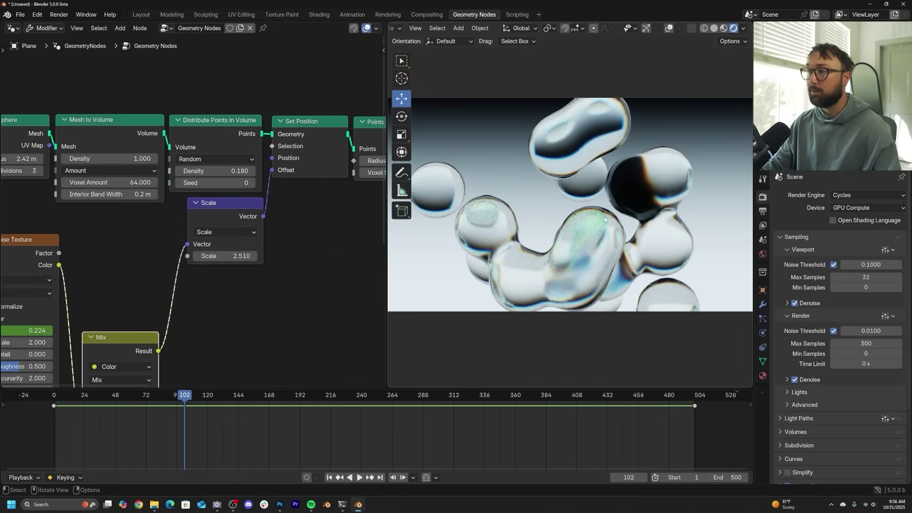
middle_drag(143, 202, 246, 202)
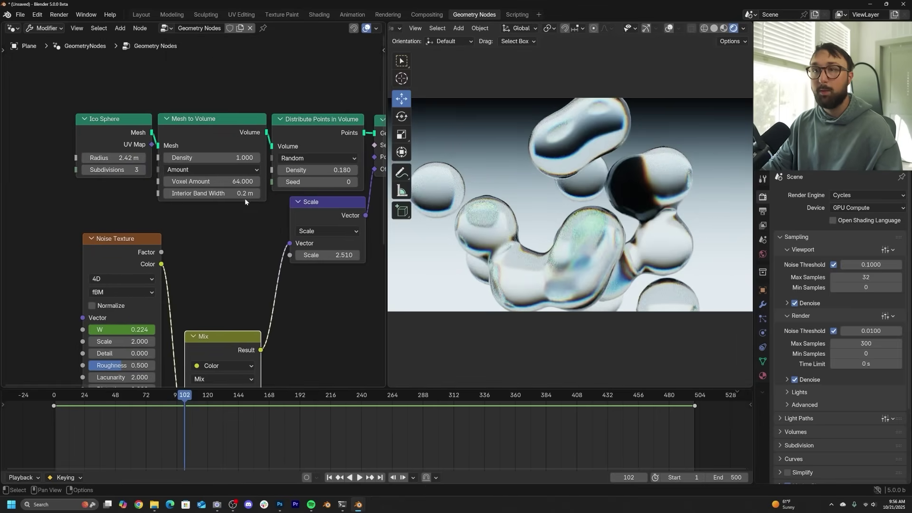
middle_drag(309, 191, 147, 182)
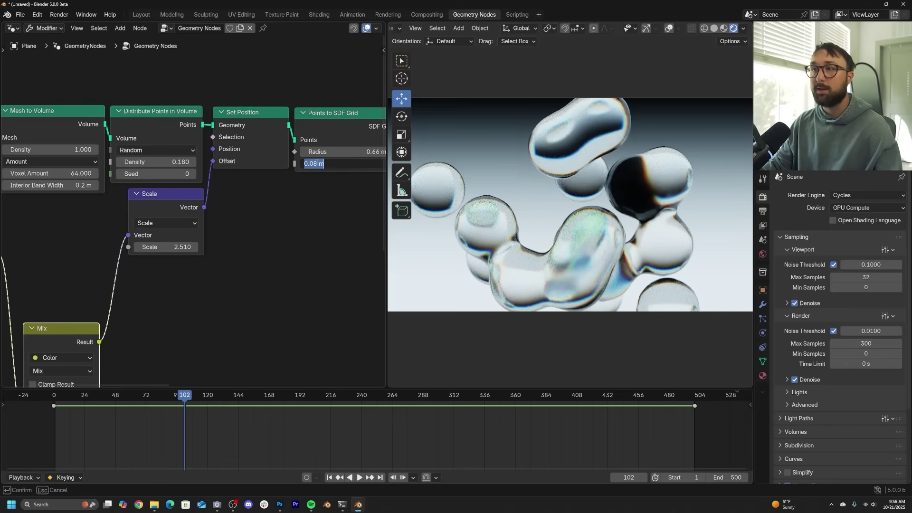
text(2)
key(Return)
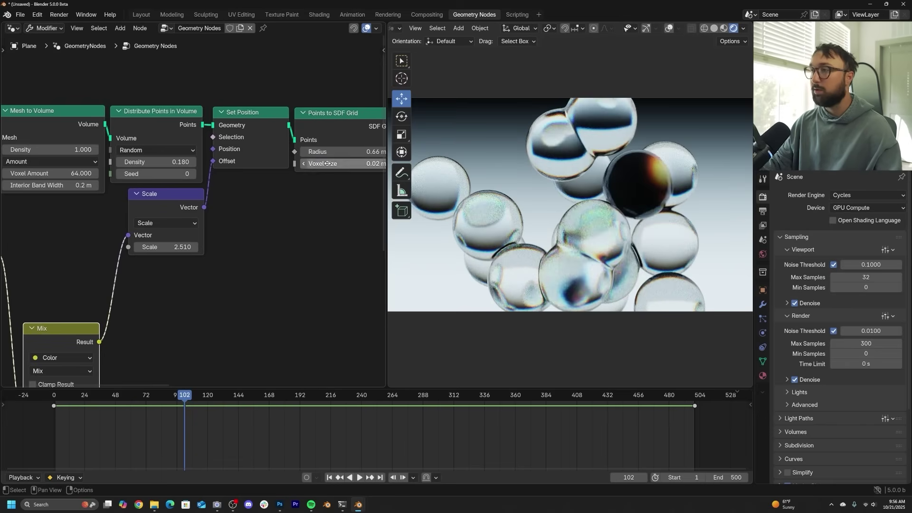
key(ctrl+s)
click(567, 404)
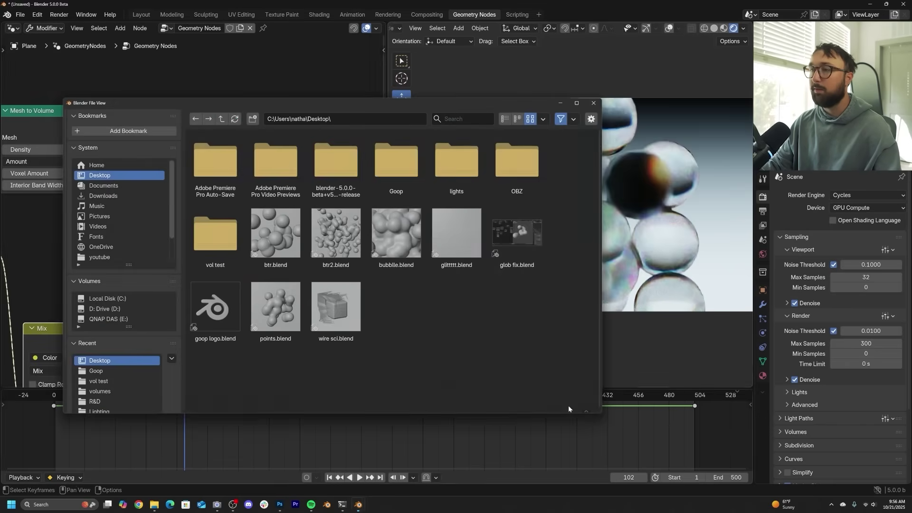
click(717, 233)
Set the render Max Samples to 200 and render the current frame as a still image.
click(763, 211)
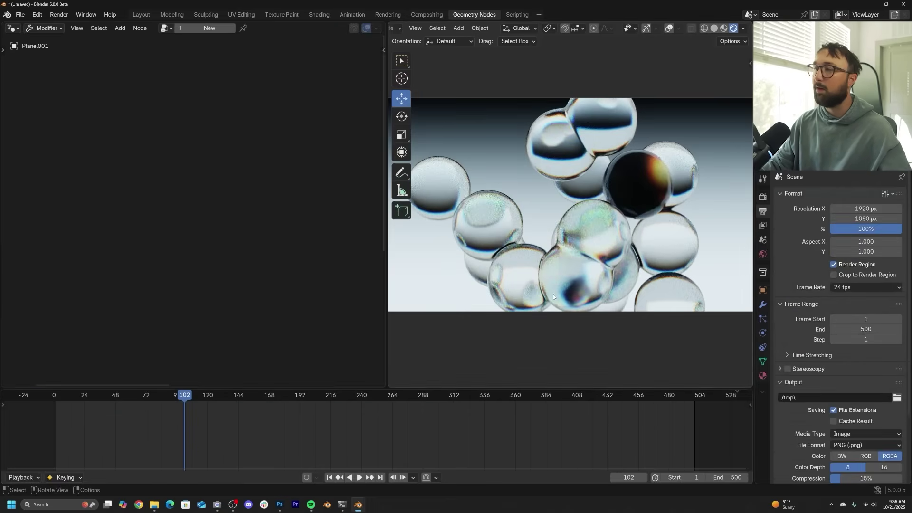
click(762, 197)
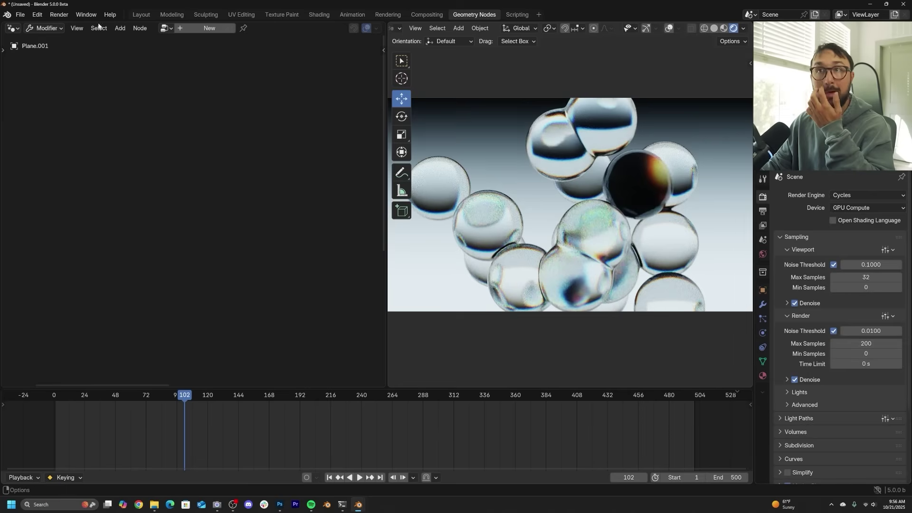
click(59, 14)
click(79, 24)
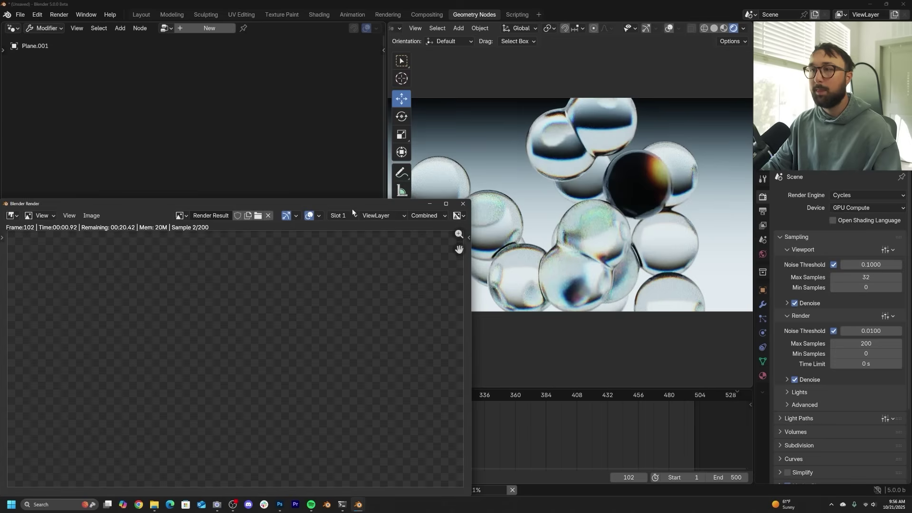
Inspect the rendered image and its render time, close the render window and return the viewport to solid shading.
drag(351, 205, 502, 128)
scroll(414, 266, down, 1)
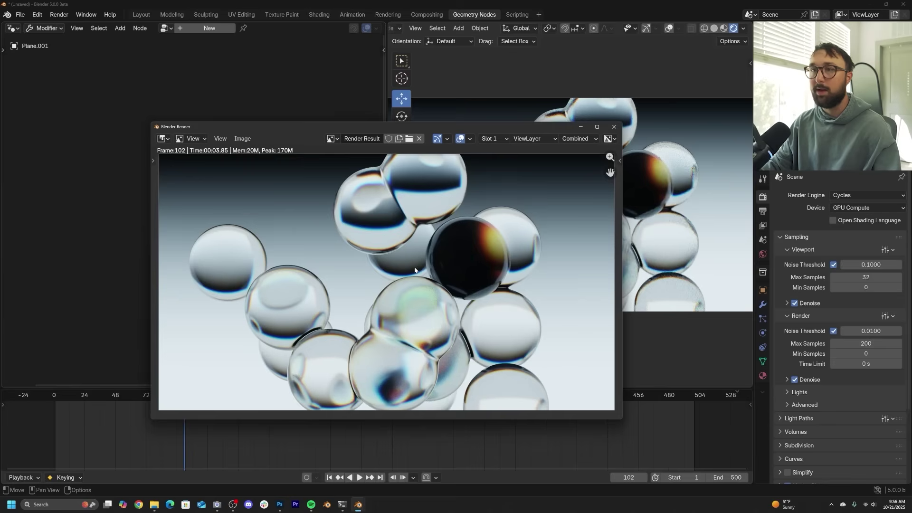
scroll(415, 270, up, 1)
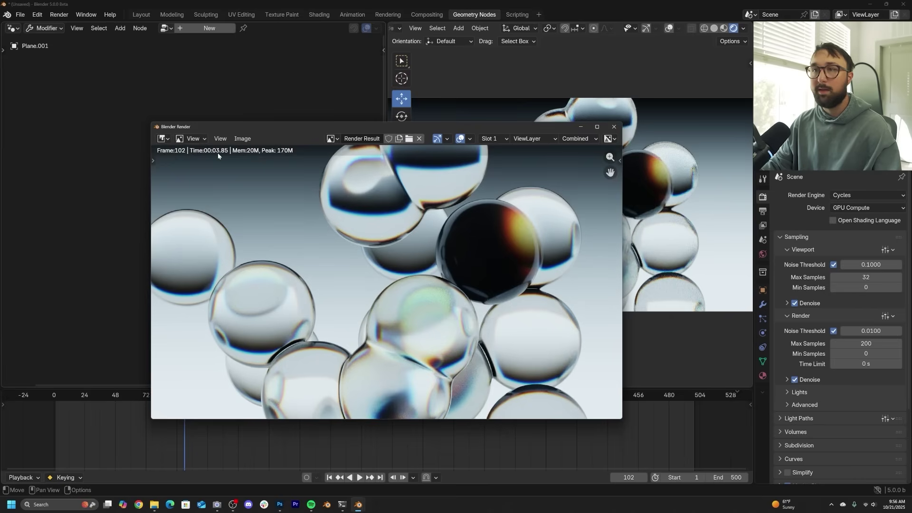
scroll(434, 312, down, 2)
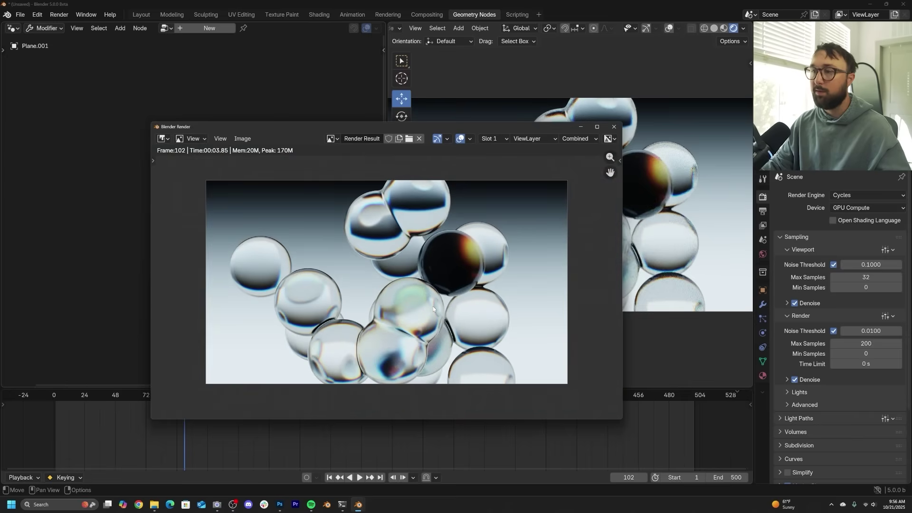
click(614, 127)
click(714, 28)
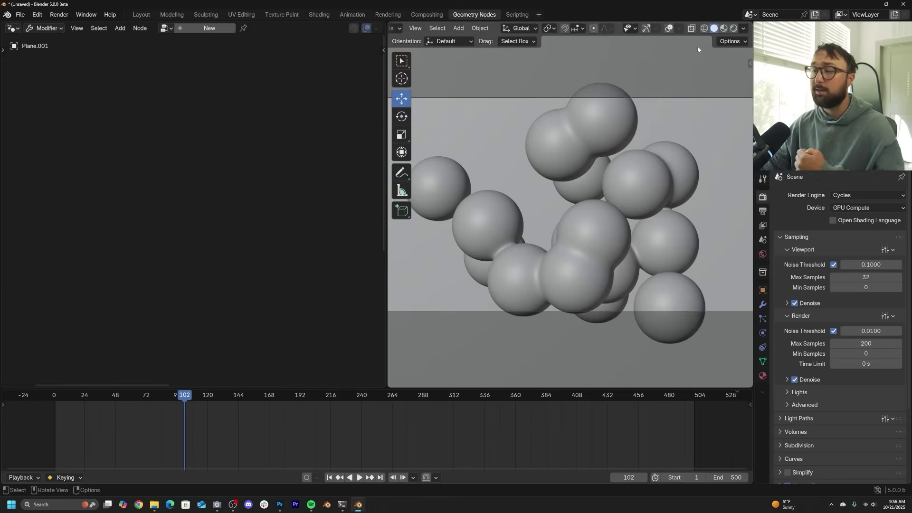